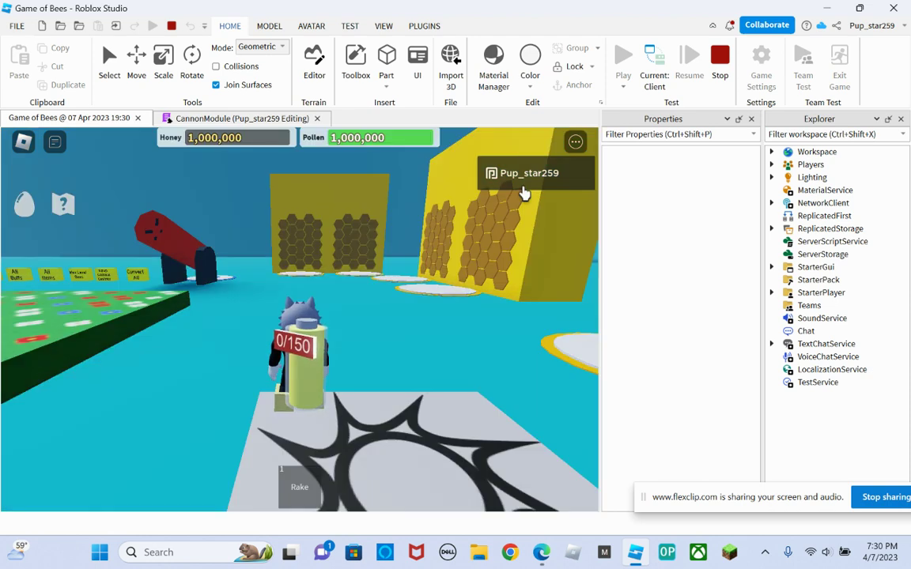
Walk the character from the spawn pad to the red cannon and launch it from there
{"action": "key", "text": "w"}
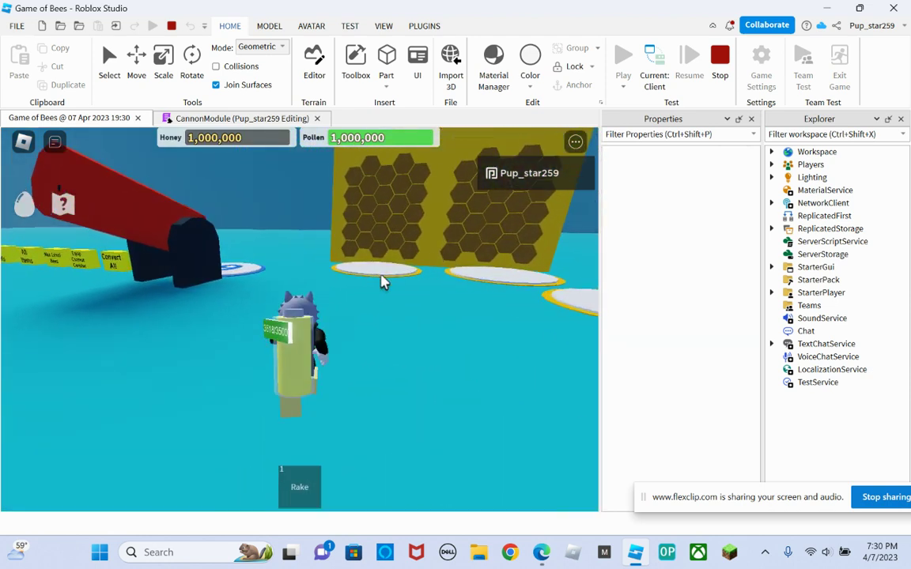
{"action": "key", "text": "w"}
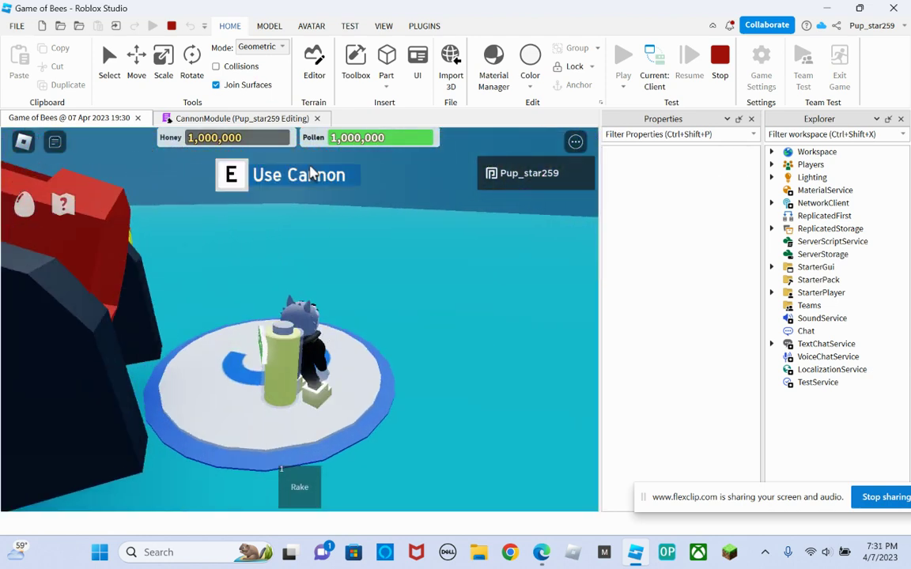
{"action": "key", "text": "e"}
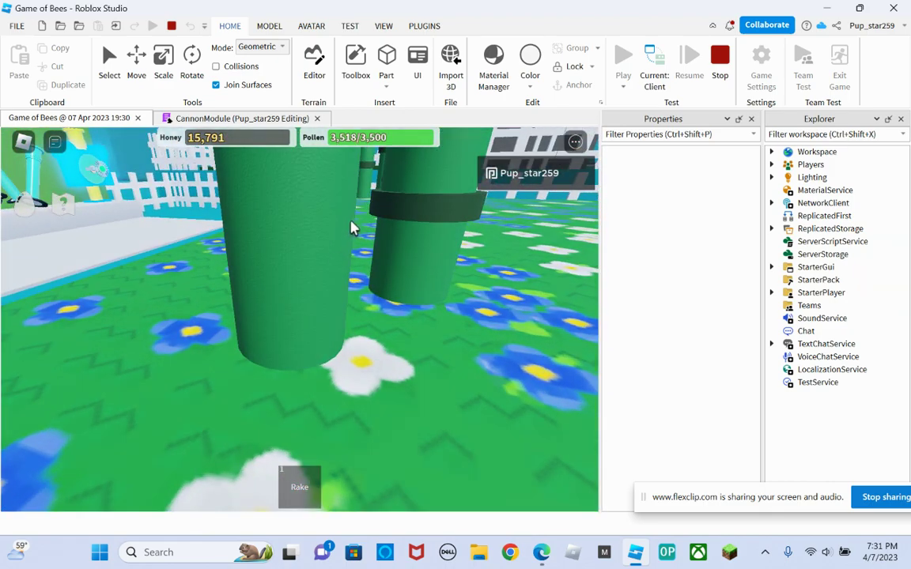
Walk through the 10 gate to the white cannon's platform and fire it to test its launch
{"action": "key", "text": "w"}
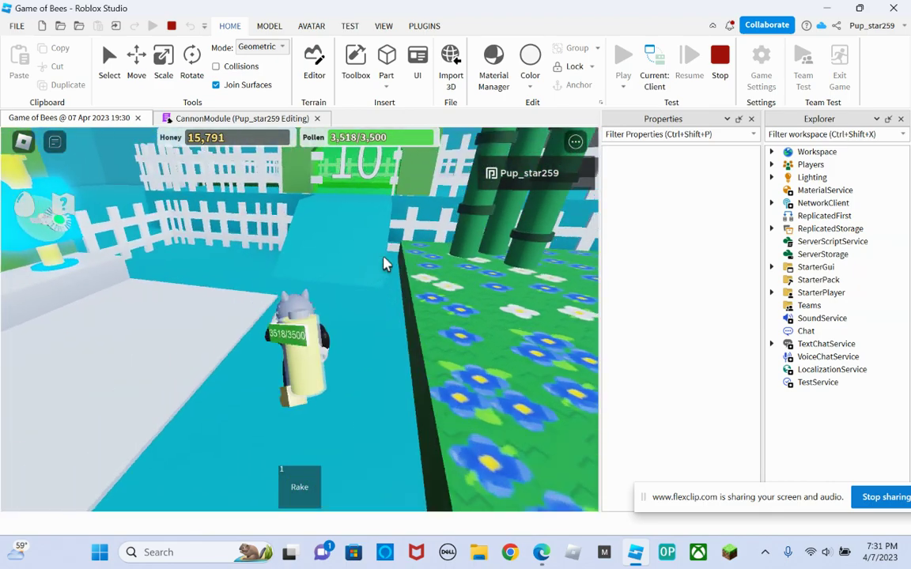
{"action": "key", "text": "w"}
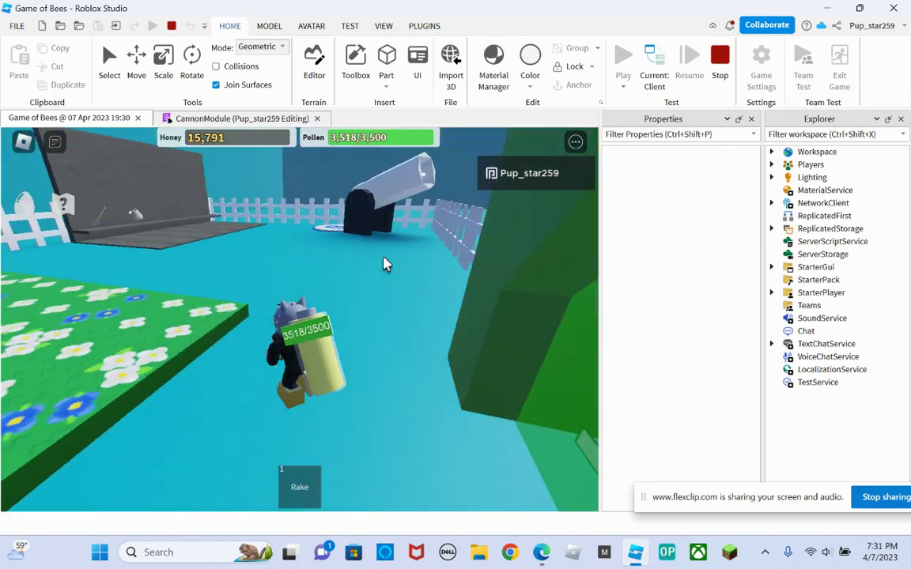
{"action": "right_click_drag", "start_coordinate": [383, 264], "coordinate": [384, 264]}
{"action": "key", "text": "a"}
{"action": "key", "text": "s"}
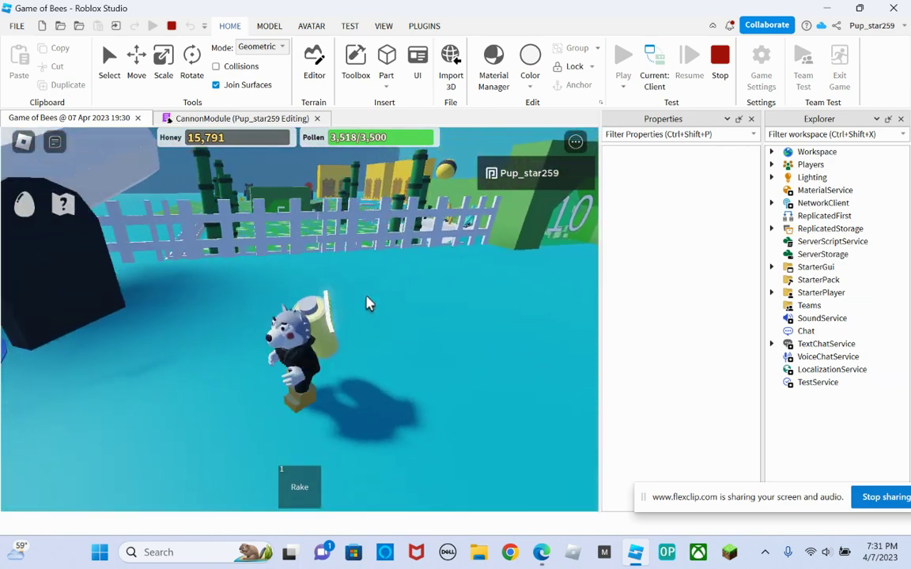
{"action": "key", "text": "a"}
{"action": "key", "text": "w"}
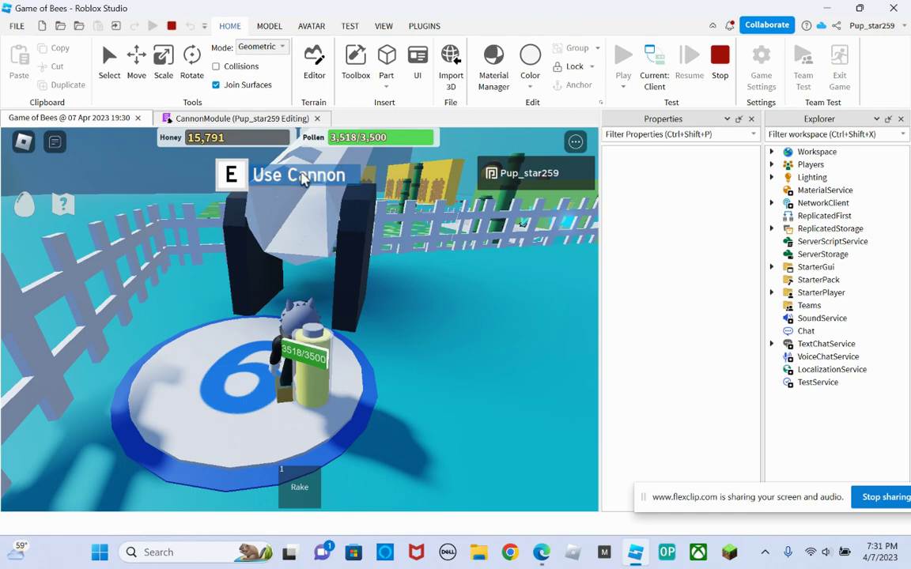
{"action": "key", "text": "e"}
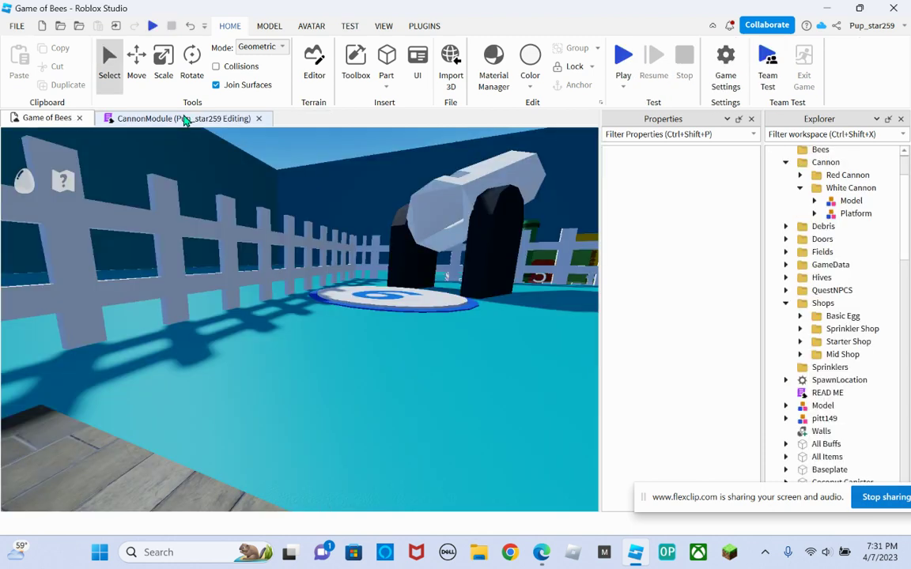
In CannonModule, set the Red Cannon's Power to 170 and the White Cannon's Power to 185
{"action": "left_click", "coordinate": [180, 118]}
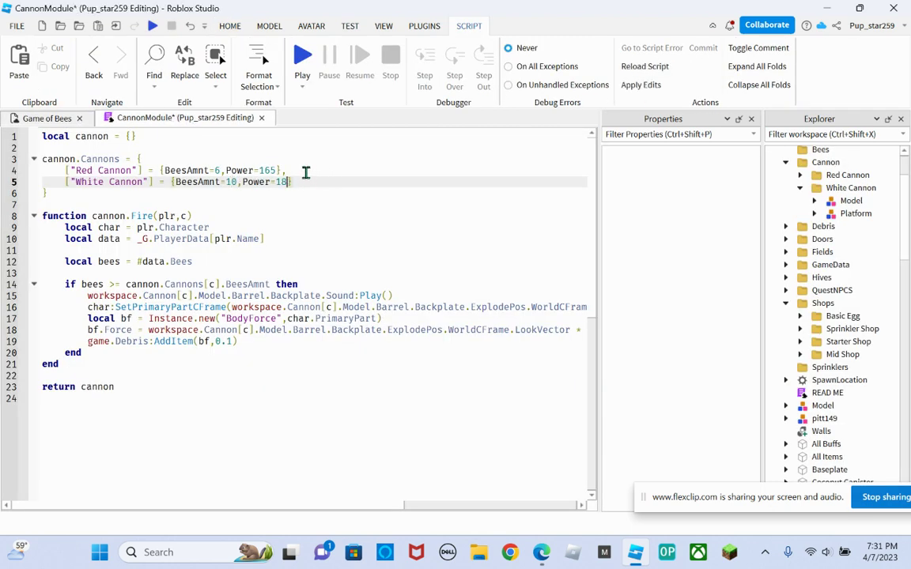
{"action": "left_click", "coordinate": [281, 170]}
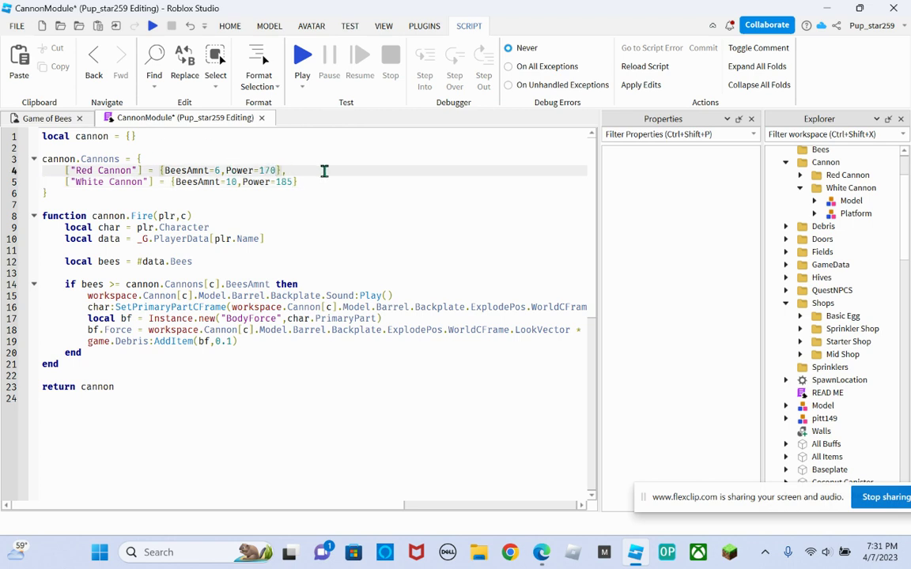
{"action": "left_click", "coordinate": [39, 118]}
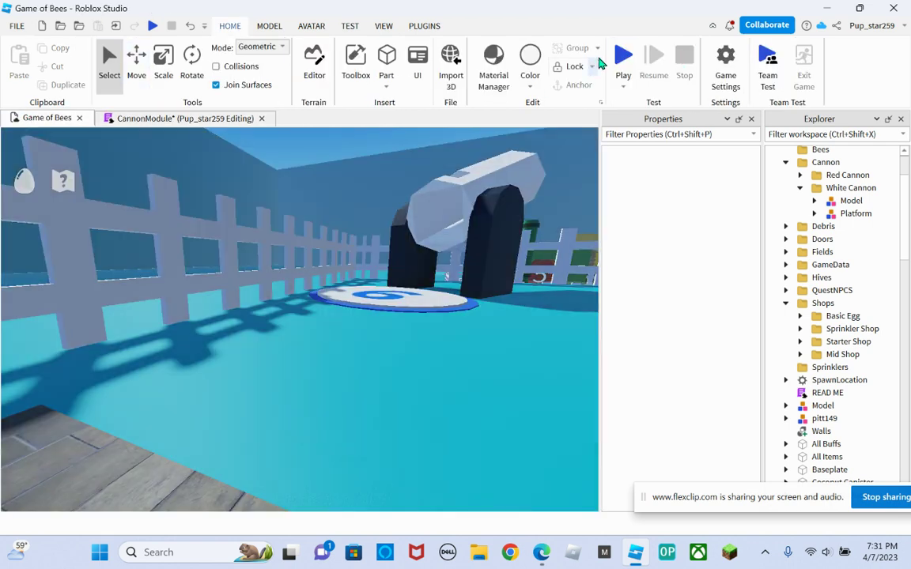
Start a playtest, walk onto the red cannon's platform and fire the cannon
{"action": "left_click", "coordinate": [622, 55]}
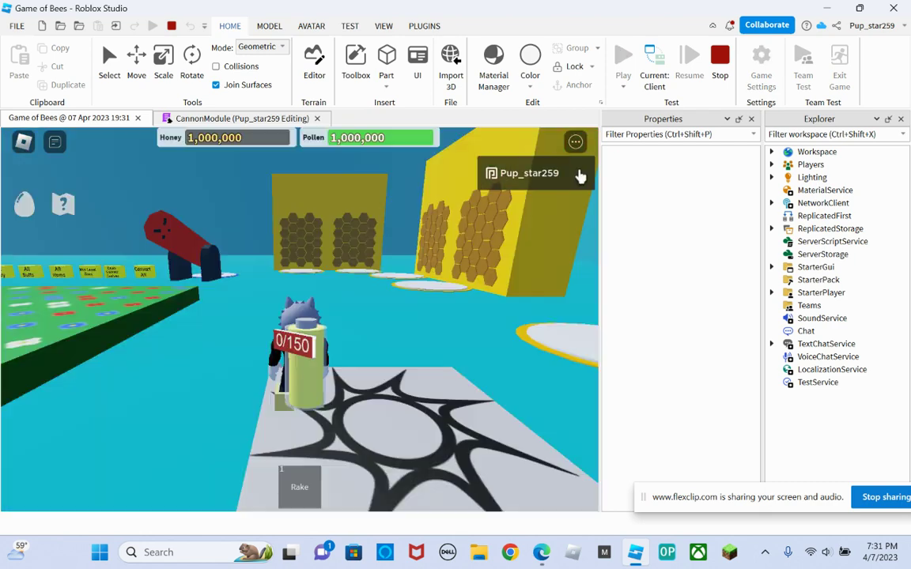
{"action": "key", "text": "w"}
{"action": "right_click_drag", "start_coordinate": [340, 320], "coordinate": [299, 334]}
{"action": "key", "text": "w"}
{"action": "key", "text": "w"}
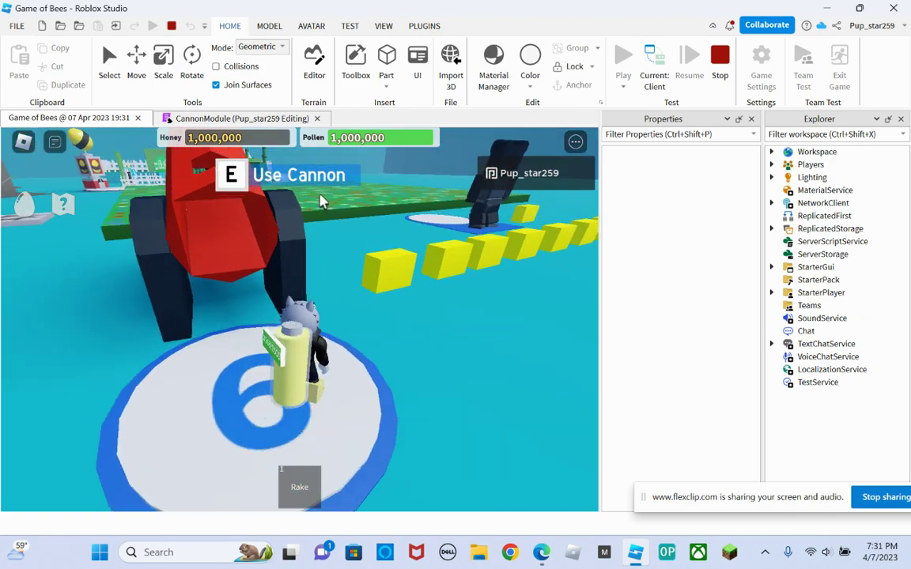
{"action": "key", "text": "a"}
{"action": "key", "text": "w"}
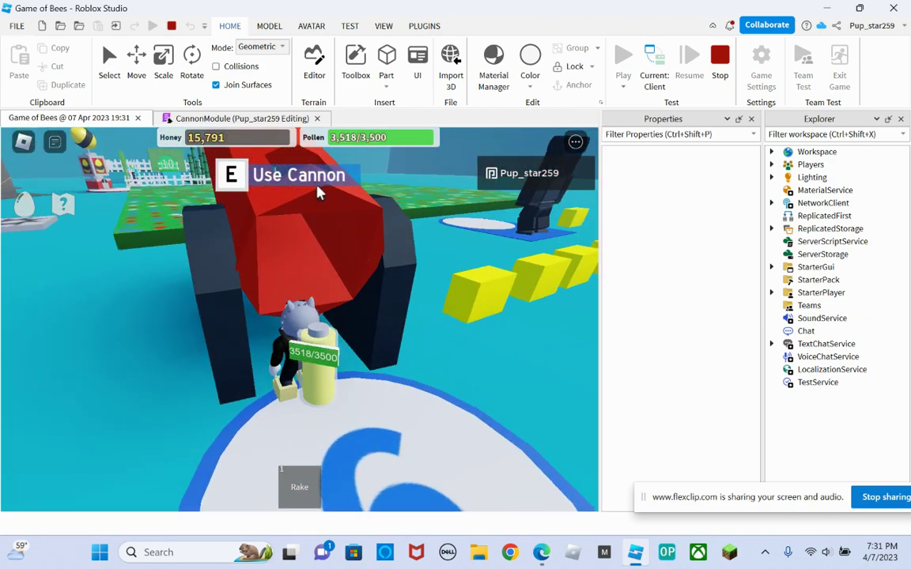
{"action": "key", "text": "e"}
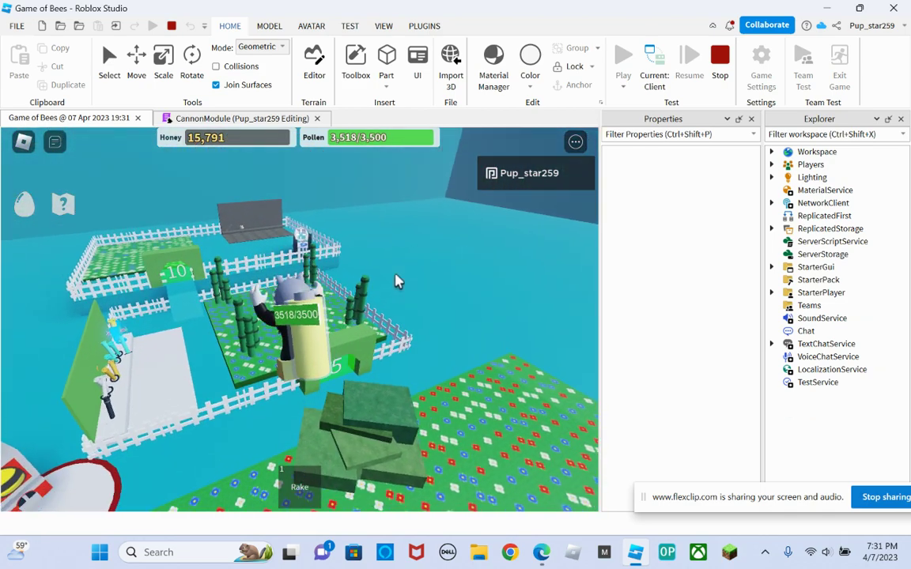
Steer to the bamboo field, pass the 10 gate, fire the white cannon and stop the playtest
{"action": "key", "text": "w"}
{"action": "key", "text": "space"}
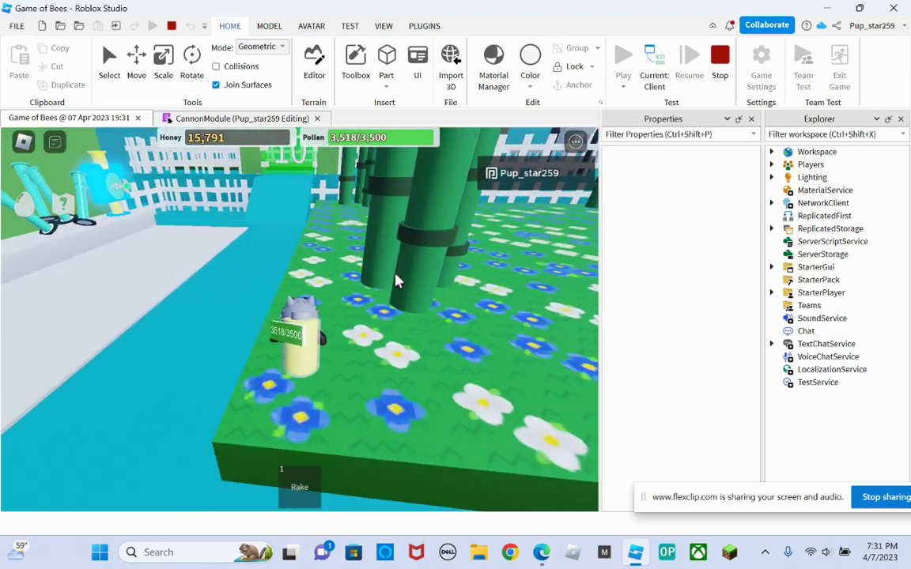
{"action": "key", "text": "w"}
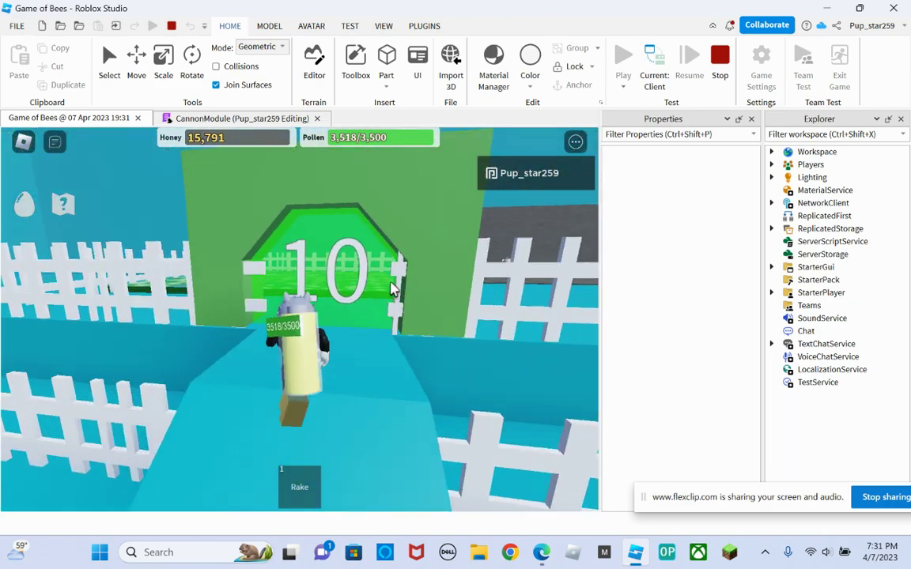
{"action": "key", "text": "w"}
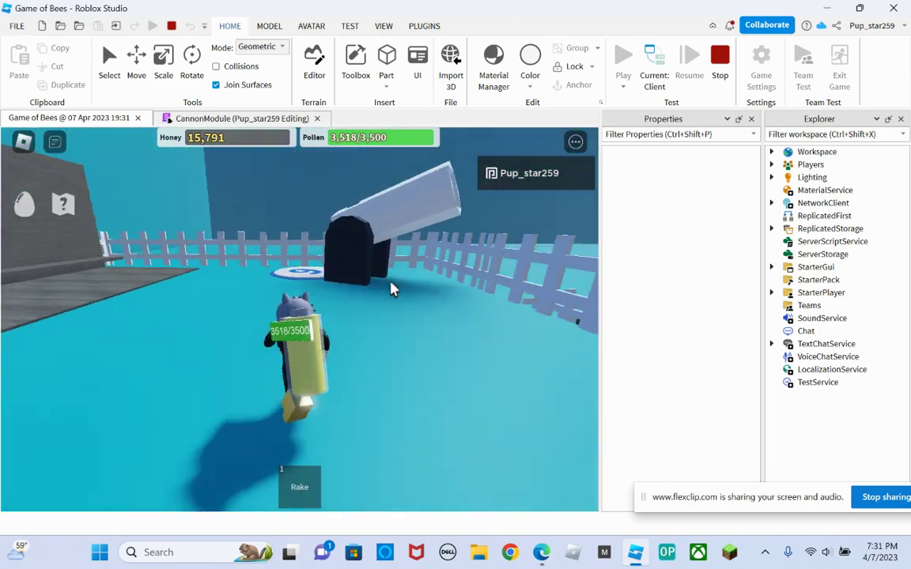
{"action": "key", "text": "w"}
{"action": "key", "text": "d"}
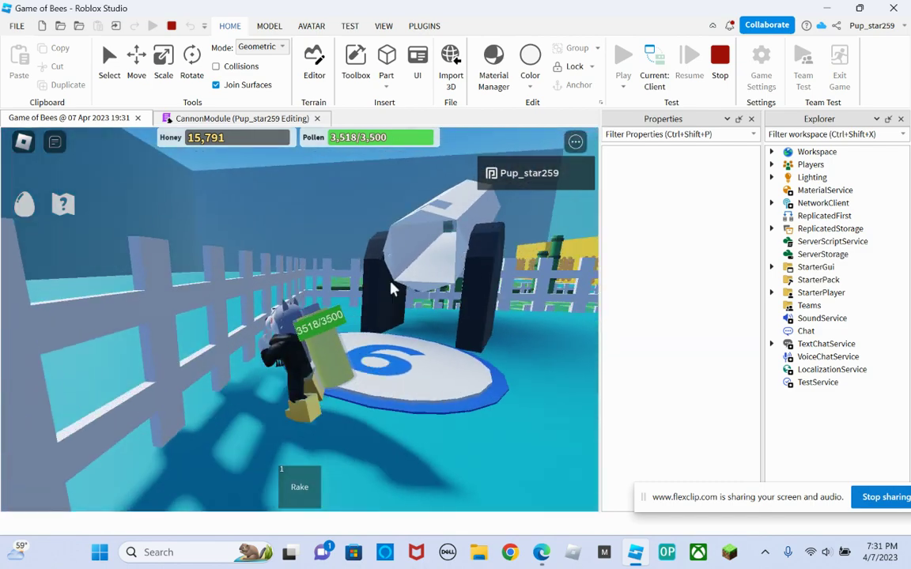
{"action": "key", "text": "e"}
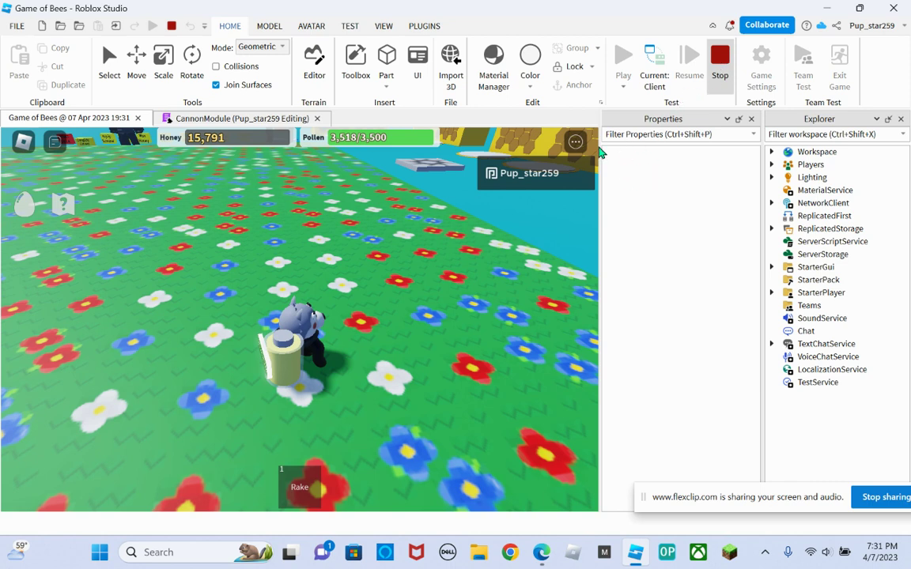
{"action": "key", "text": "shift+F5"}
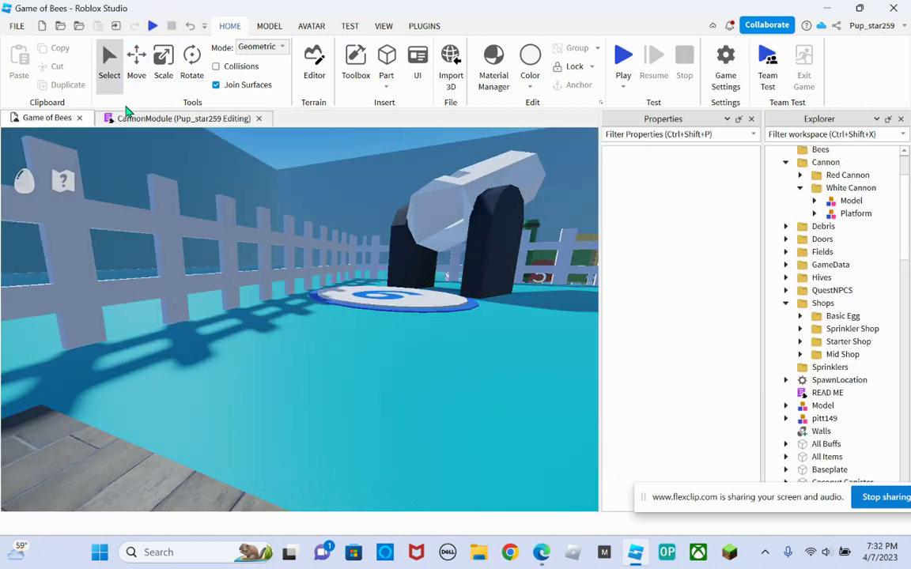
In CannonModule, set the Red Cannon's Power to 165 and the White Cannon's Power to 180
{"action": "left_click", "coordinate": [130, 118]}
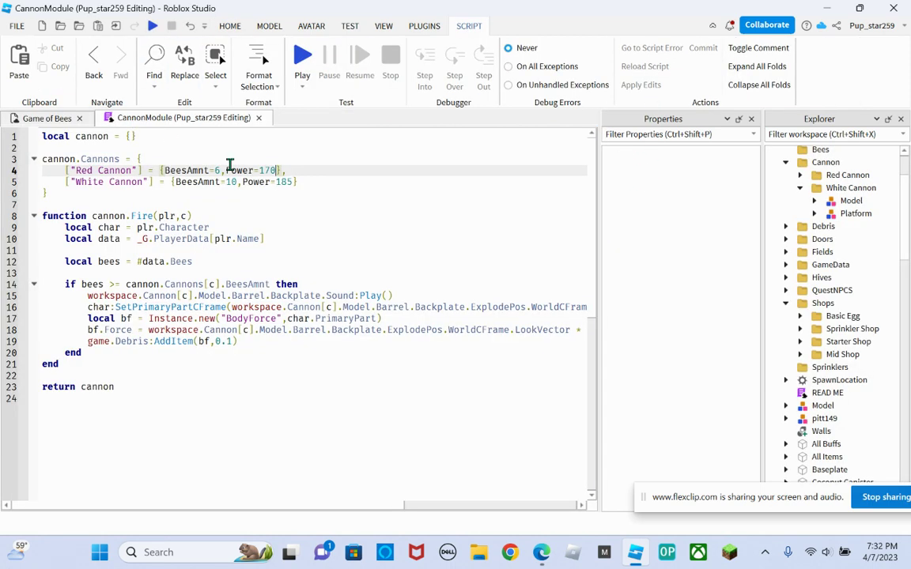
{"action": "left_click", "coordinate": [291, 181]}
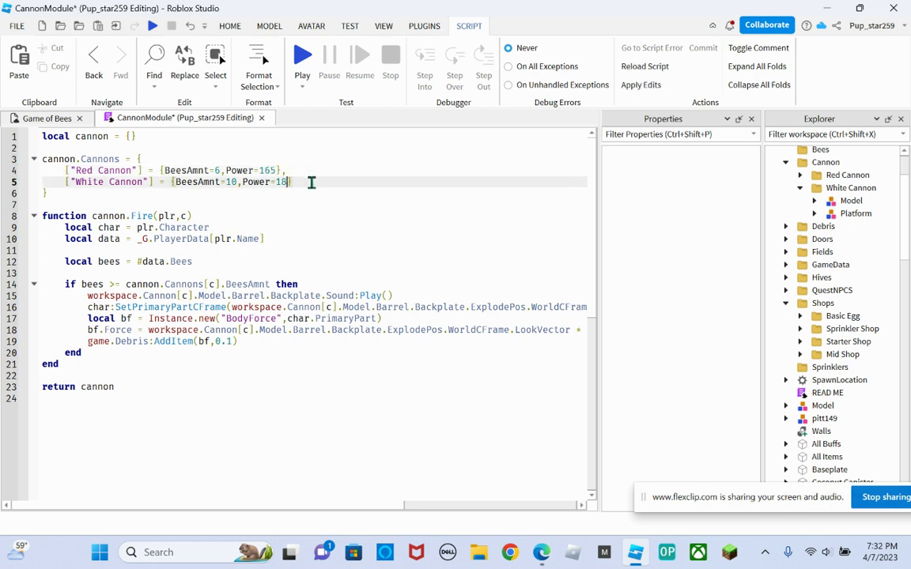
{"action": "left_click", "coordinate": [44, 117]}
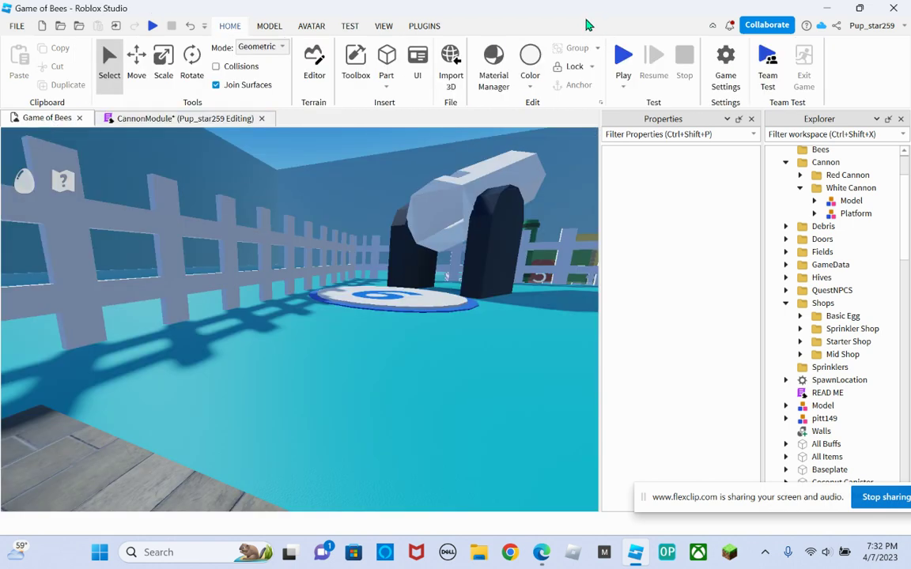
Run a new playtest and fire the red cannon to check its reduced power
{"action": "left_click", "coordinate": [624, 57]}
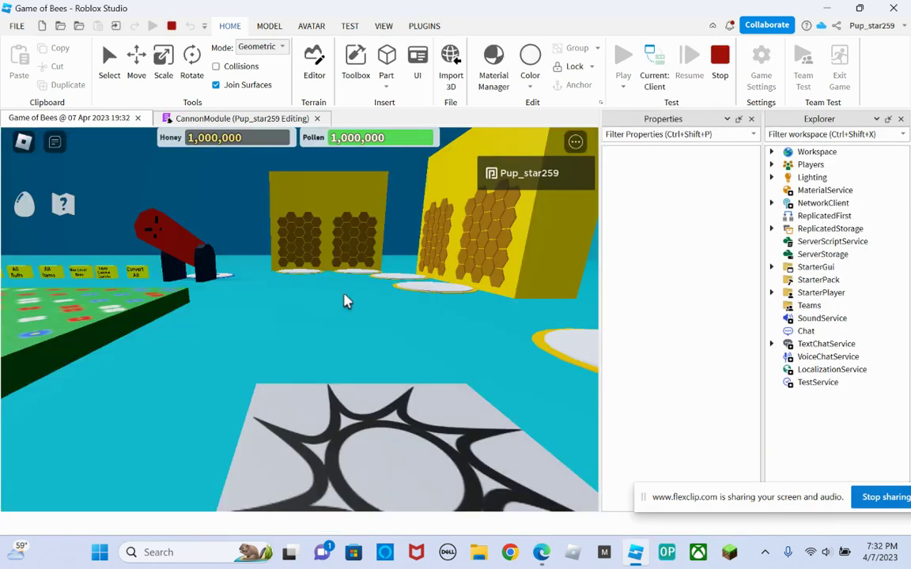
{"action": "key", "text": "w"}
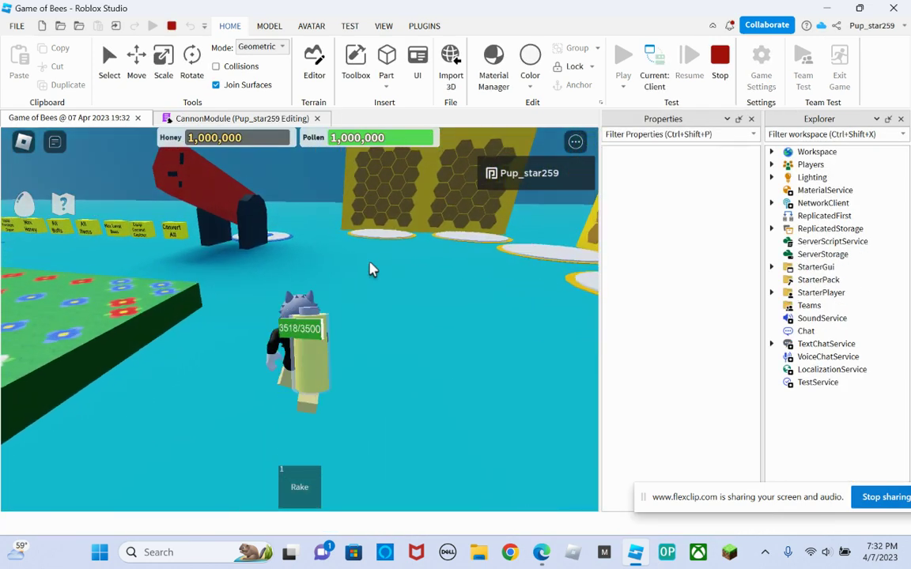
{"action": "key", "text": "w"}
{"action": "right_click_drag", "start_coordinate": [372, 270], "coordinate": [372, 270]}
{"action": "key", "text": "e"}
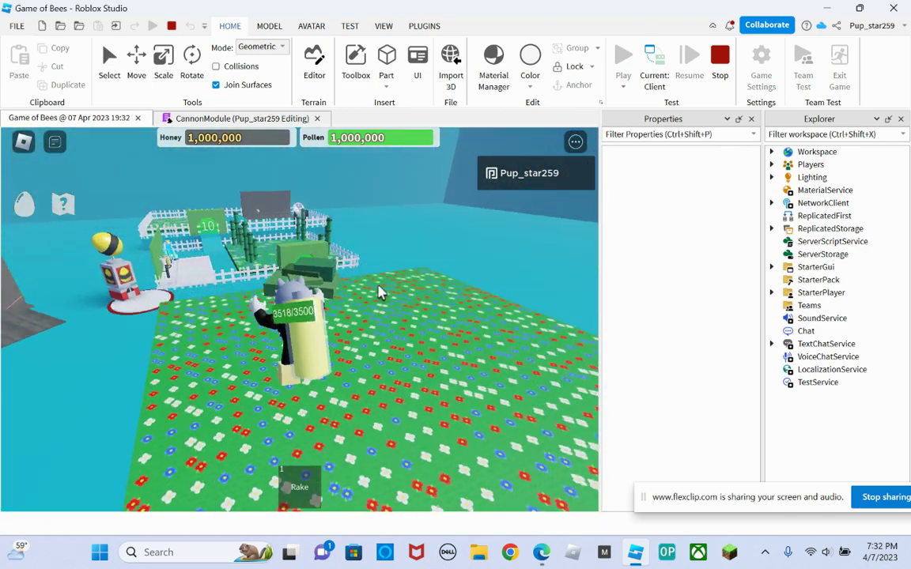
{"action": "key", "text": "a"}
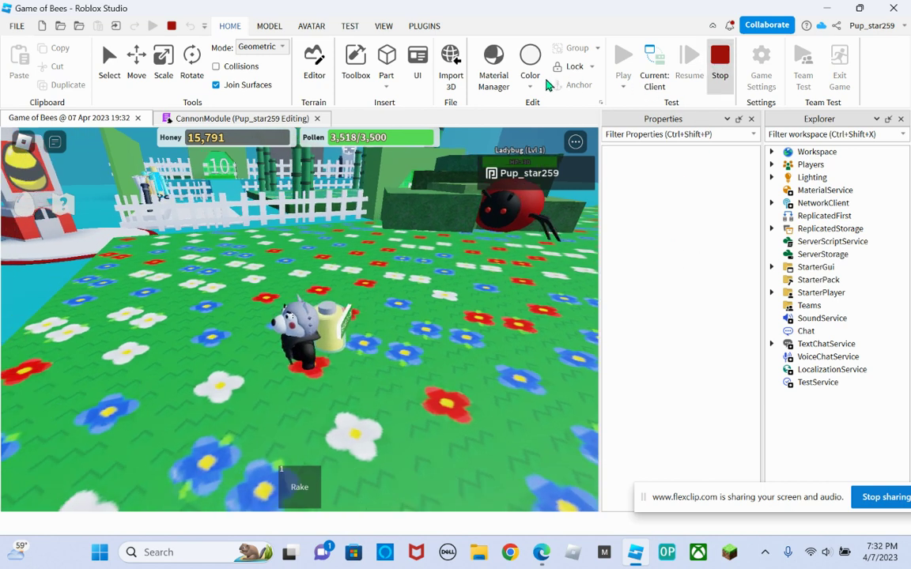
Return to CannonModule and change the Red Cannon's Power value again
{"action": "left_click", "coordinate": [227, 119]}
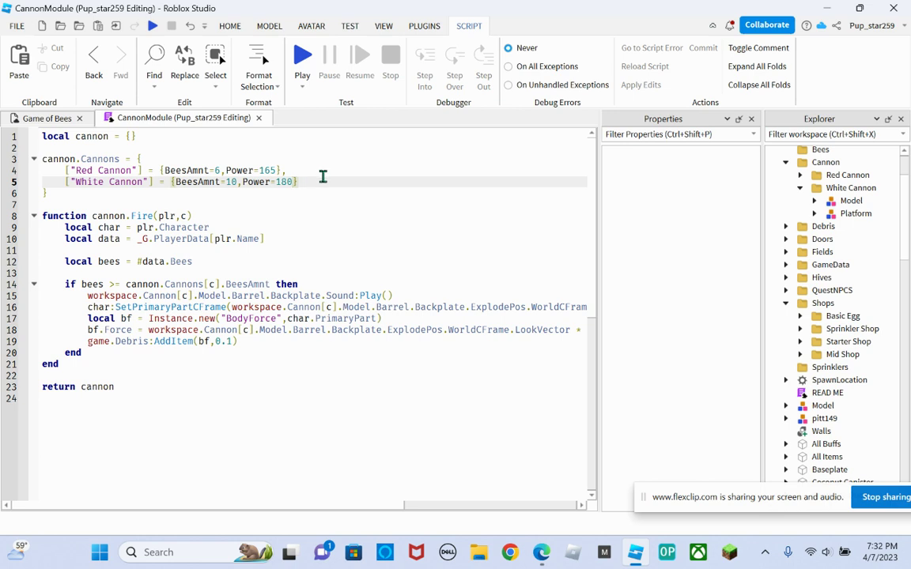
{"action": "left_click", "coordinate": [275, 168]}
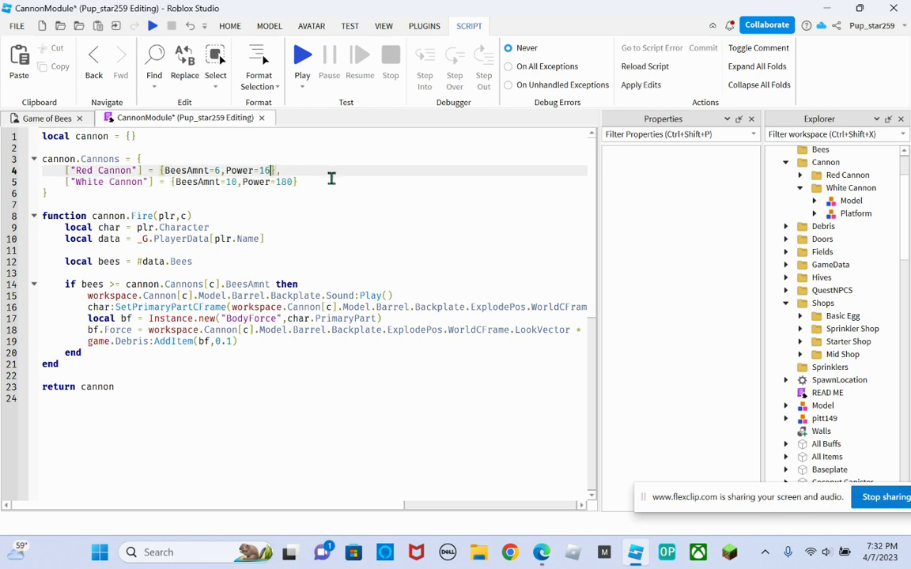
{"action": "left_click", "coordinate": [43, 118]}
Playtest the red cannon's revised power, steering the character in flight toward the fenced areas
{"action": "left_click", "coordinate": [623, 56]}
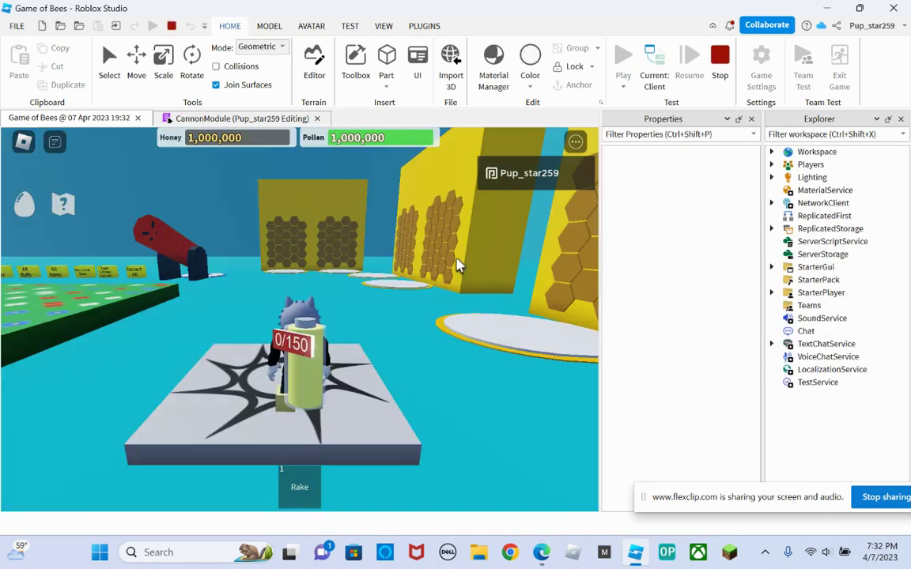
{"action": "right_click_drag", "start_coordinate": [453, 300], "coordinate": [453, 300]}
{"action": "key", "text": "w"}
{"action": "key", "text": "w"}
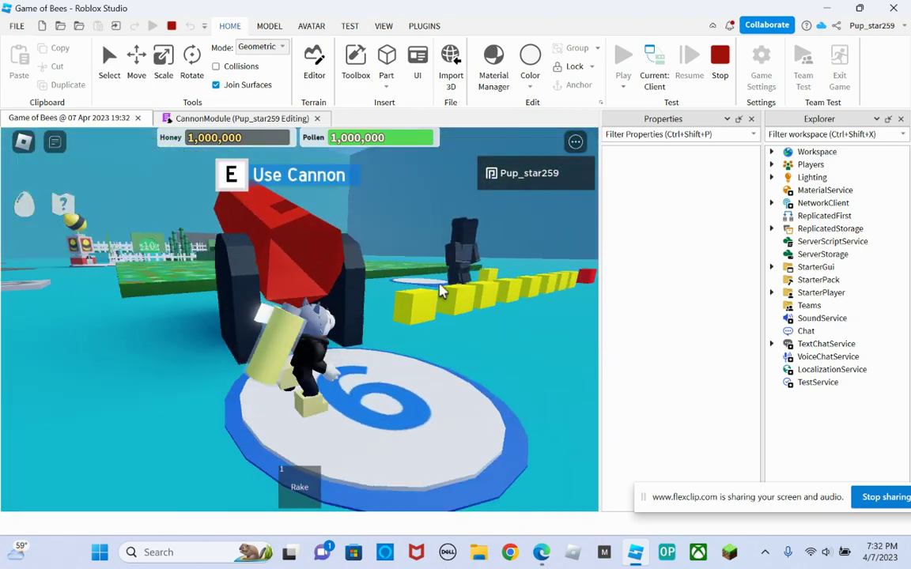
{"action": "key", "text": "e"}
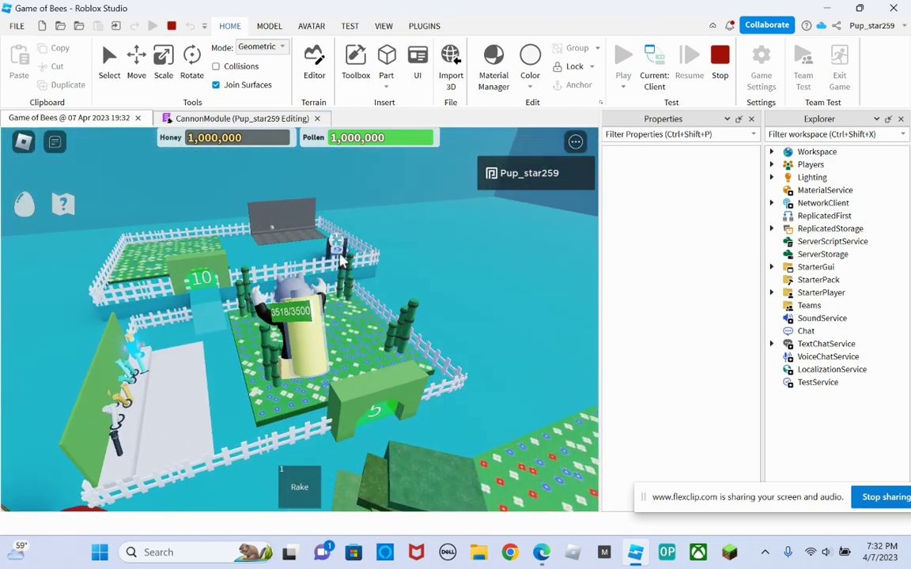
{"action": "key", "text": "w"}
{"action": "key", "text": "a"}
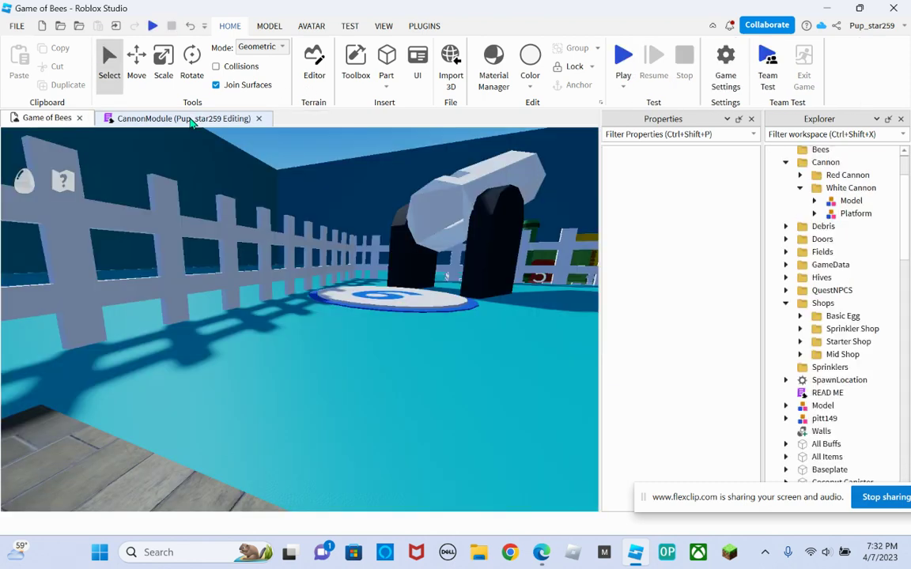
In CannonModule, set the Red Cannon's Power to 200
{"action": "left_click", "coordinate": [210, 119]}
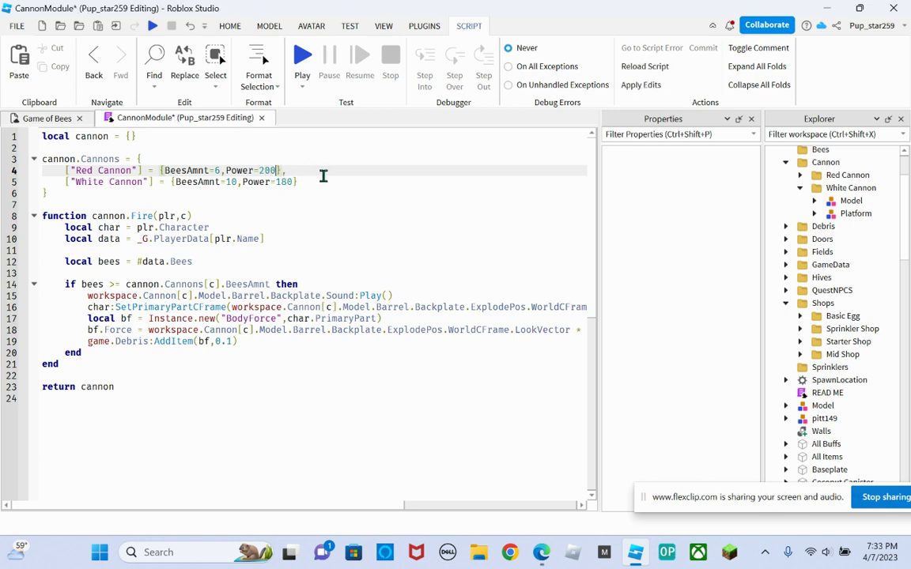
Playtest the Red Cannon at Power 200, walking to its platform and launching the character toward the fenced fields
{"action": "left_click", "coordinate": [49, 118]}
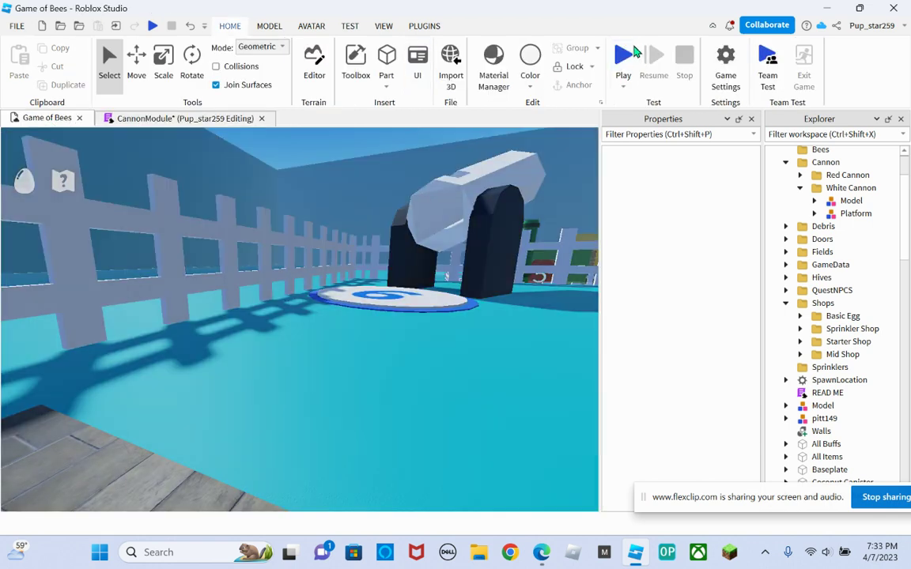
{"action": "left_click", "coordinate": [625, 55]}
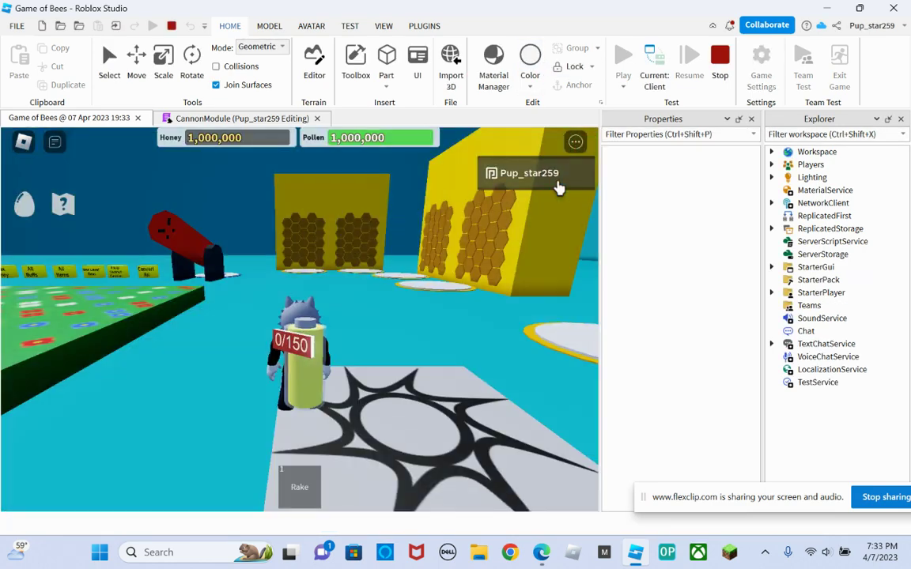
{"action": "key", "text": "w"}
{"action": "right_click_drag", "start_coordinate": [424, 231], "coordinate": [421, 229]}
{"action": "key", "text": "d"}
{"action": "key", "text": "w"}
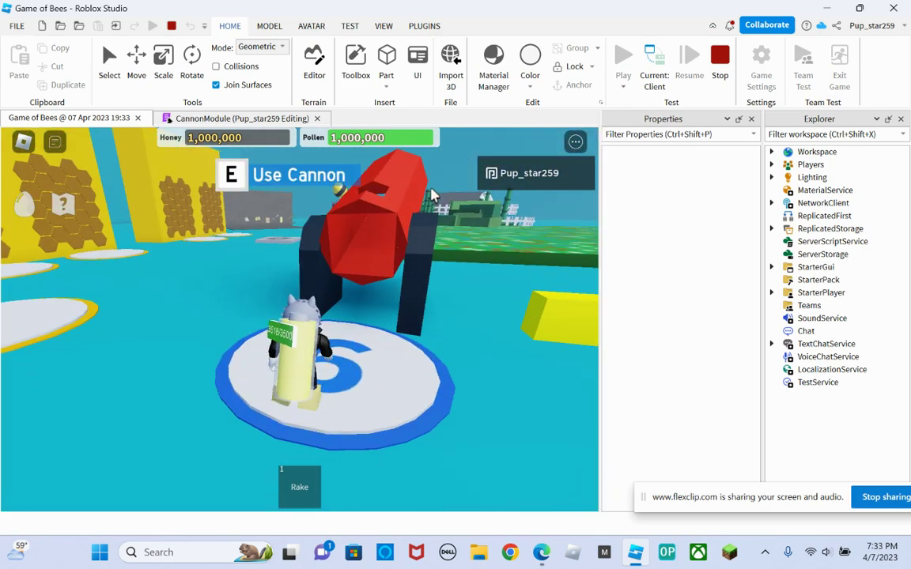
{"action": "key", "text": "e"}
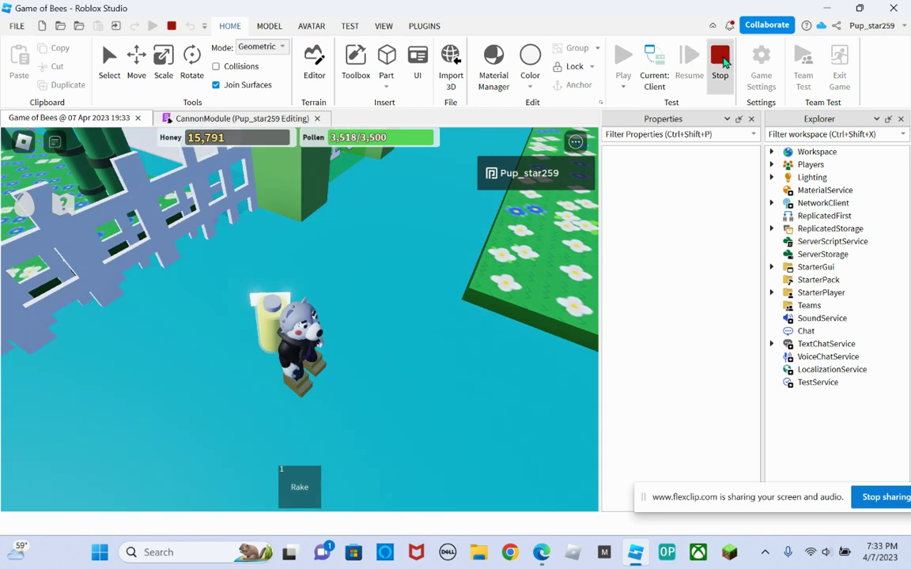
Lower the Red Cannon's Power value in CannonModule and start a new playtest
{"action": "left_click", "coordinate": [184, 114]}
{"action": "left_click", "coordinate": [183, 117]}
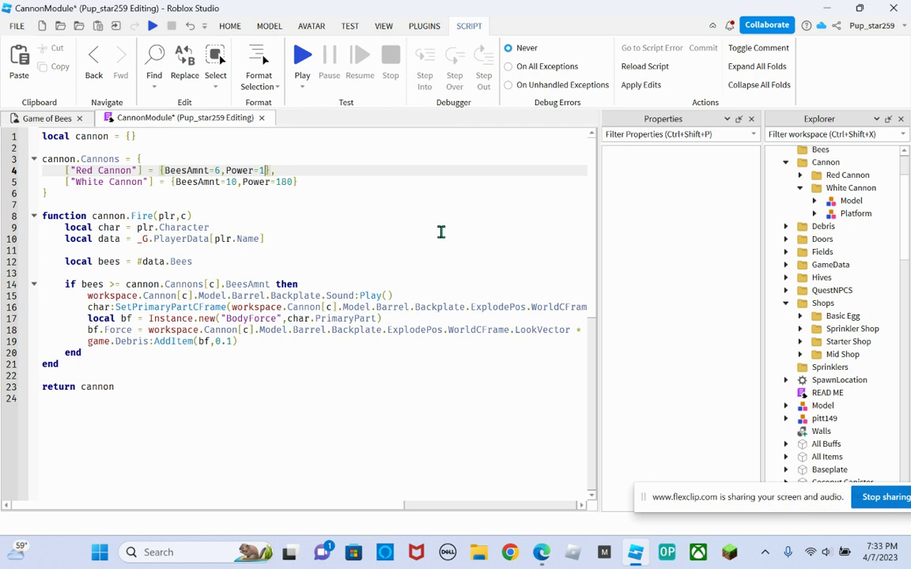
{"action": "left_click", "coordinate": [51, 119]}
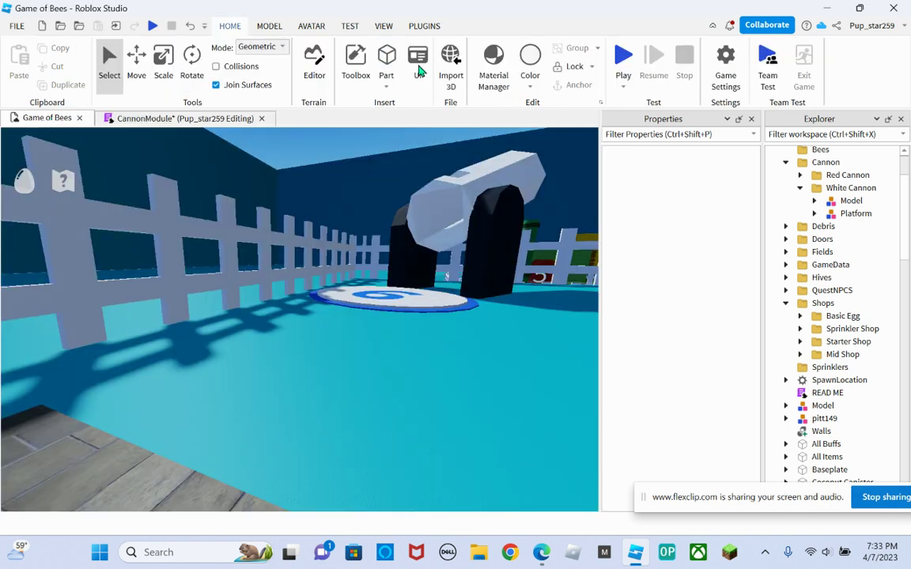
{"action": "left_click", "coordinate": [624, 57]}
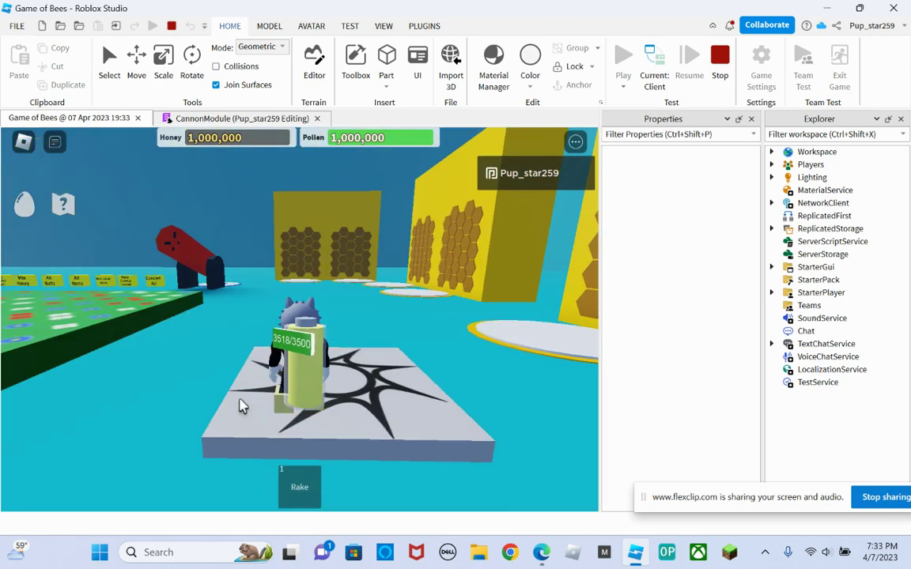
Fire the red cannon to test its lowered power, steering the character in flight to the white cannon
{"action": "key", "text": "w"}
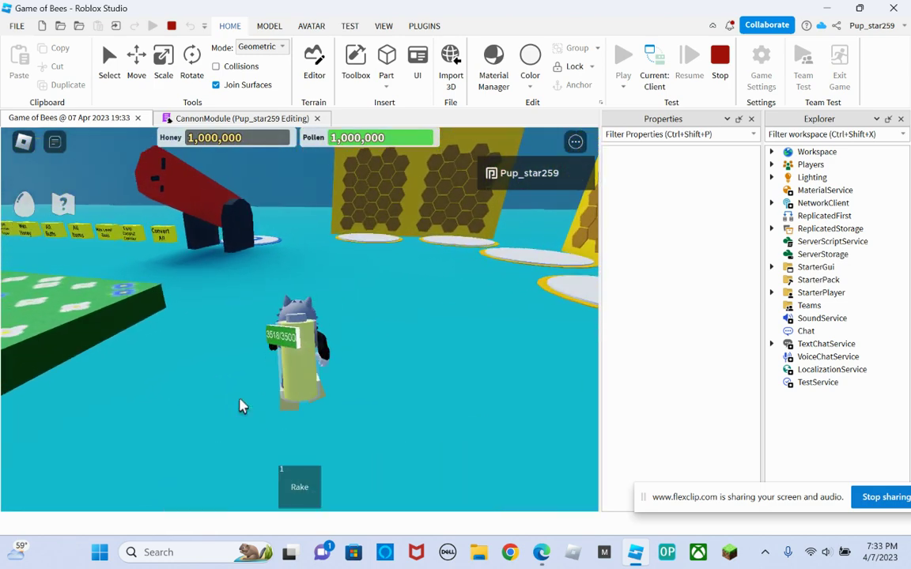
{"action": "key", "text": "w"}
{"action": "right_click_drag", "start_coordinate": [277, 375], "coordinate": [275, 376]}
{"action": "key", "text": "a"}
{"action": "key", "text": "e"}
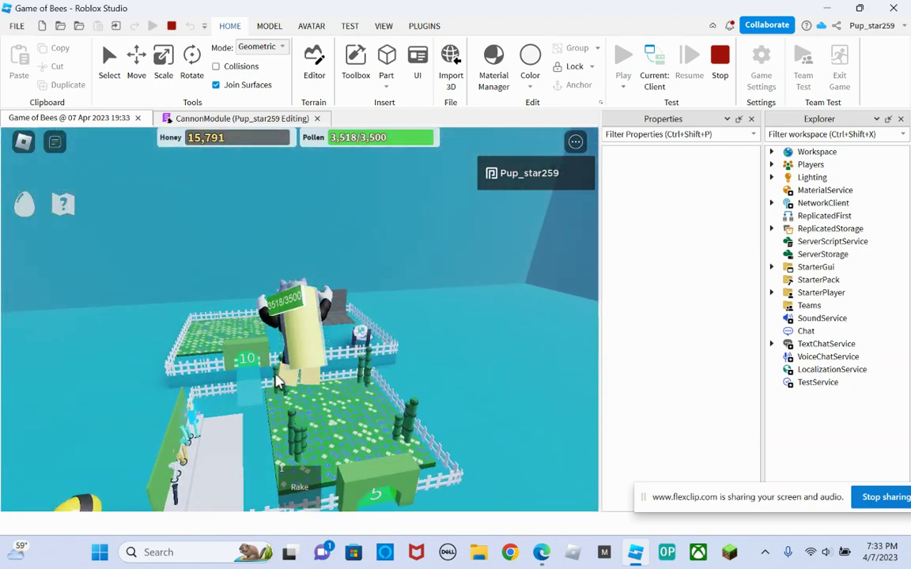
{"action": "key", "text": "w"}
{"action": "right_click_drag", "start_coordinate": [320, 369], "coordinate": [345, 359]}
{"action": "key", "text": "w"}
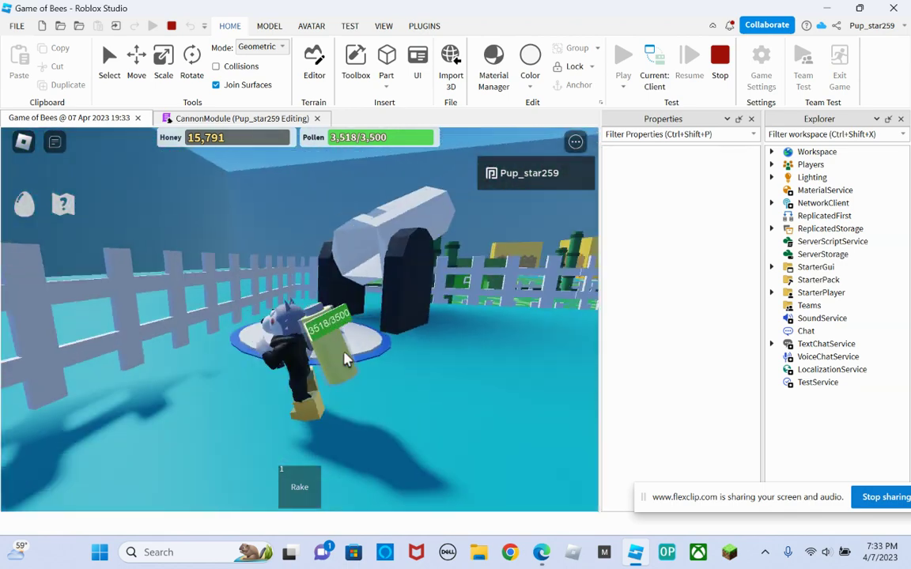
Fire the white cannon toward the hives, run back along the flower field, and end the playtest
{"action": "key", "text": "w"}
{"action": "key", "text": "e"}
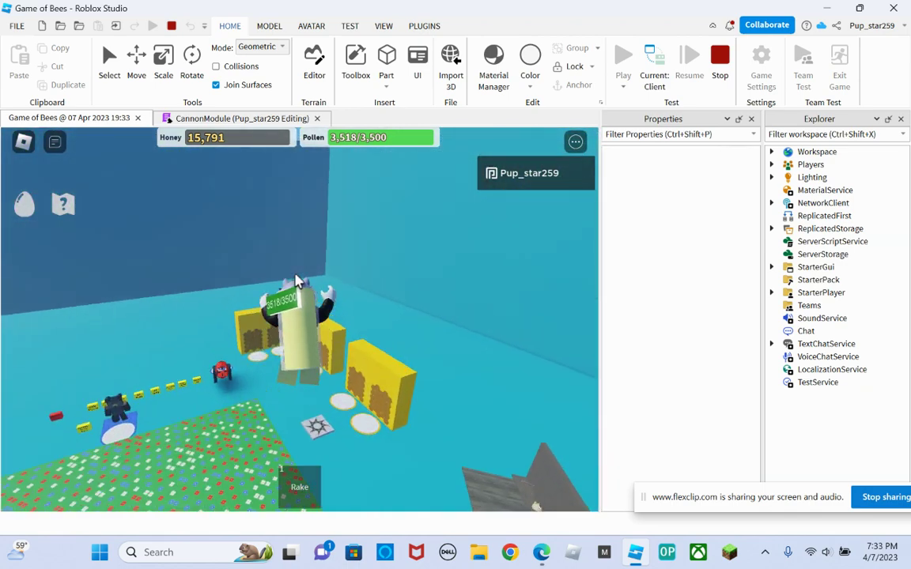
{"action": "right_click_drag", "start_coordinate": [297, 291], "coordinate": [263, 283]}
{"action": "key", "text": "w"}
{"action": "key", "text": "w"}
{"action": "key", "text": "w"}
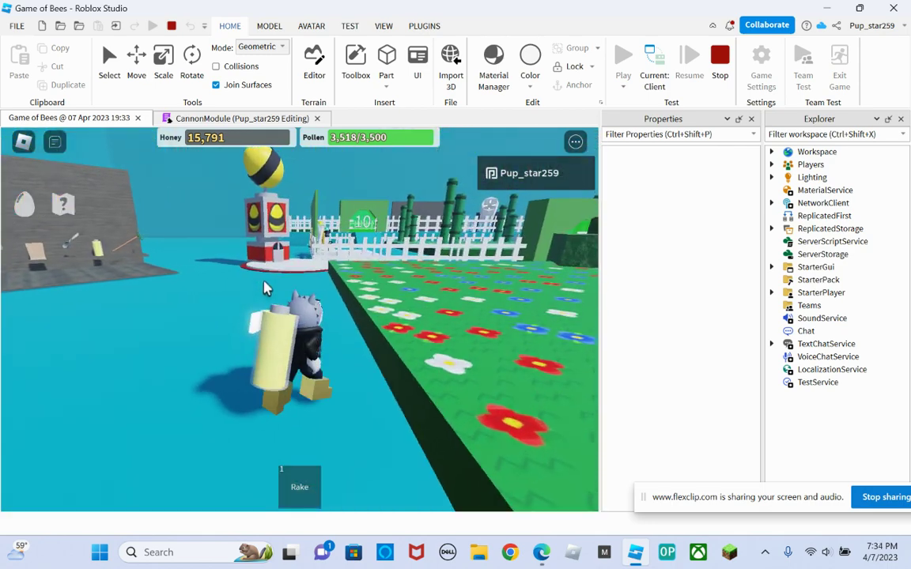
{"action": "key", "text": "space"}
{"action": "right_click_drag", "start_coordinate": [395, 226], "coordinate": [395, 225]}
{"action": "key", "text": "w"}
{"action": "key", "text": "space"}
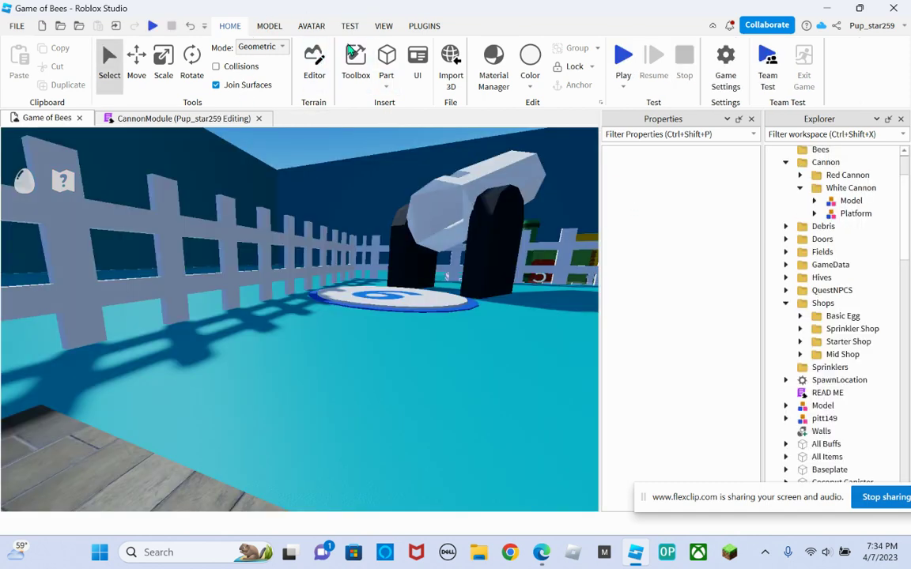
Insert the Torch v2 model from My Models in the Toolbox onto open ground near the spawn pad
{"action": "left_click", "coordinate": [355, 63]}
{"action": "key", "text": "w"}
{"action": "right_click_drag", "start_coordinate": [373, 222], "coordinate": [373, 222]}
{"action": "key", "text": "w"}
{"action": "right_click_drag", "start_coordinate": [375, 226], "coordinate": [173, 227]}
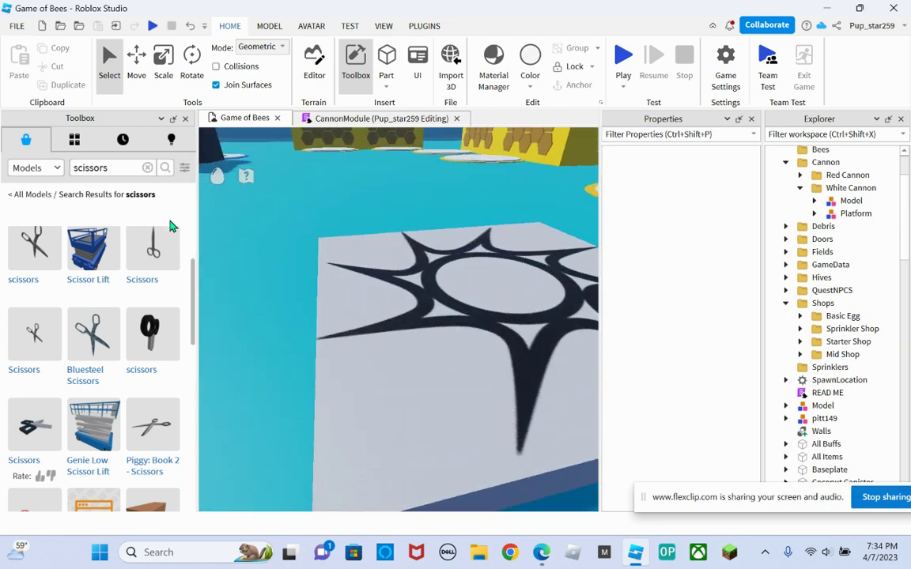
{"action": "left_click", "coordinate": [147, 167]}
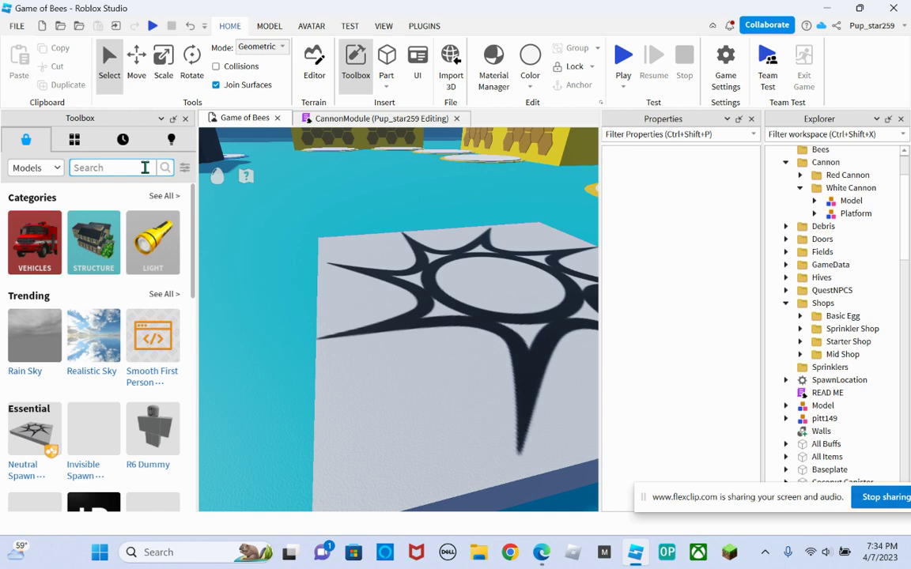
{"action": "right_click_drag", "start_coordinate": [238, 219], "coordinate": [238, 223]}
{"action": "left_click", "coordinate": [74, 139]}
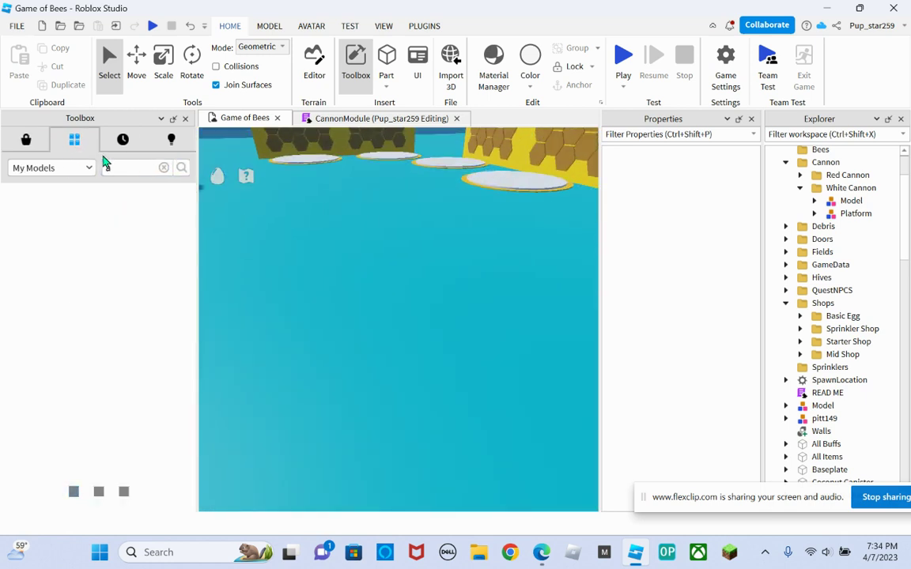
{"action": "left_click", "coordinate": [163, 167]}
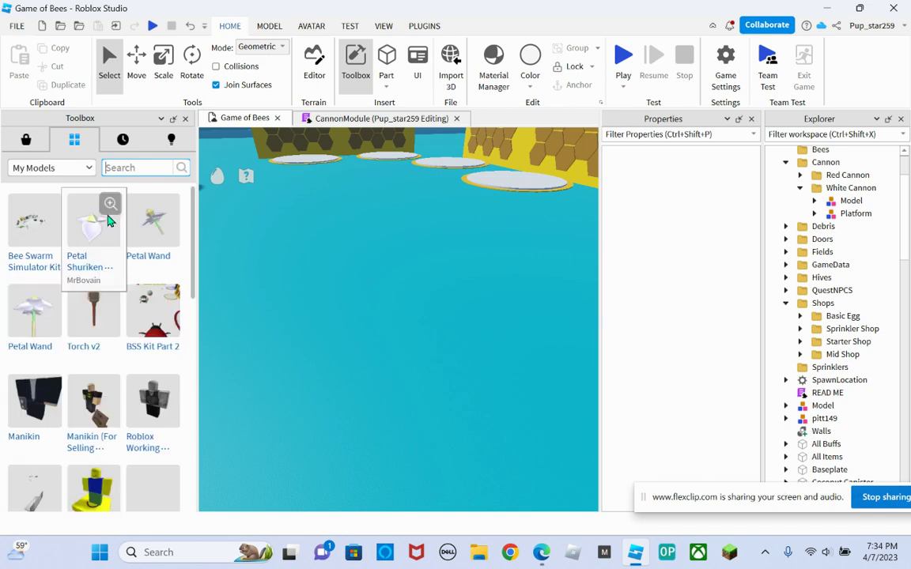
{"action": "scroll", "coordinate": [97, 315], "scroll_direction": "down", "scroll_amount": 3}
{"action": "left_click", "coordinate": [89, 230]}
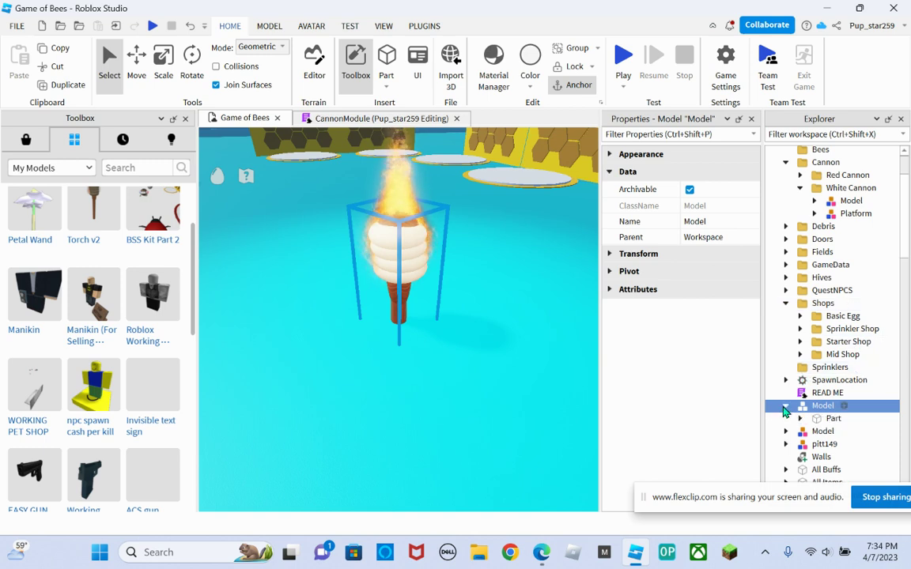
Expand the torch model and inspect its parts to find the one containing the fire effects
{"action": "left_click", "coordinate": [785, 406]}
{"action": "scroll", "coordinate": [790, 395], "scroll_direction": "down", "scroll_amount": 1}
{"action": "left_click", "coordinate": [801, 387]}
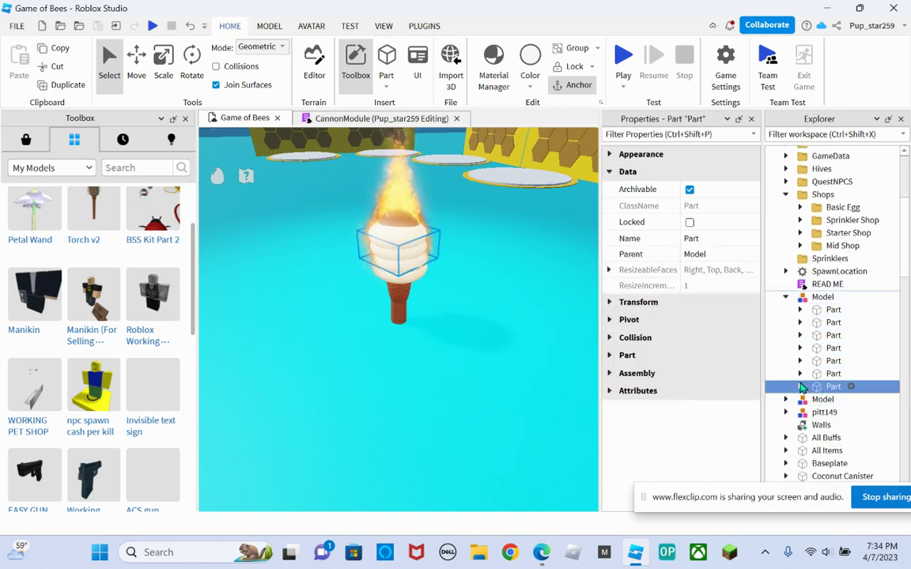
{"action": "left_click", "coordinate": [800, 386]}
{"action": "left_click", "coordinate": [799, 361]}
{"action": "left_click", "coordinate": [808, 362]}
{"action": "left_click", "coordinate": [799, 361]}
{"action": "left_click", "coordinate": [799, 373]}
{"action": "left_click", "coordinate": [799, 348]}
{"action": "left_click", "coordinate": [799, 348]}
{"action": "left_click", "coordinate": [799, 335]}
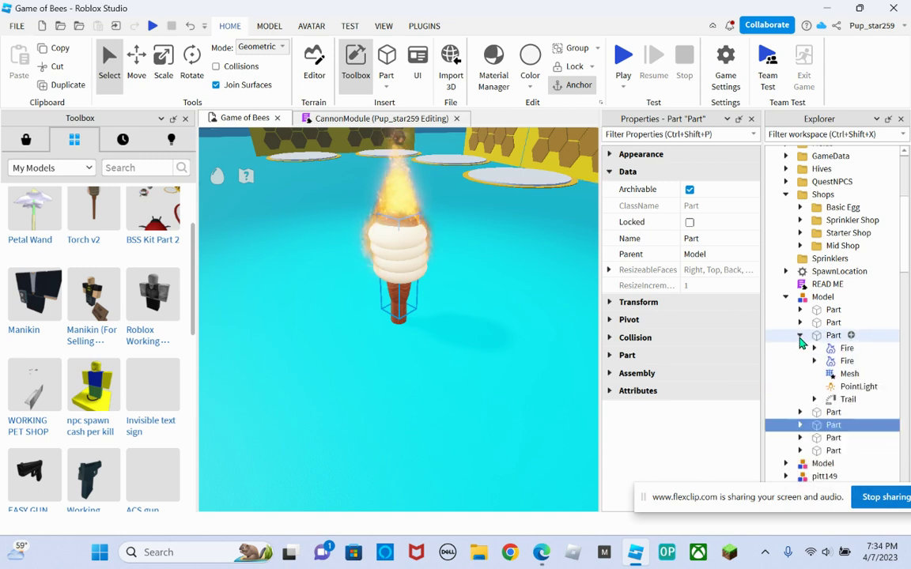
Cut both Fire effects, the PointLight and the Trail from the torch's core part, leaving out its Mesh
{"action": "left_click", "coordinate": [822, 349]}
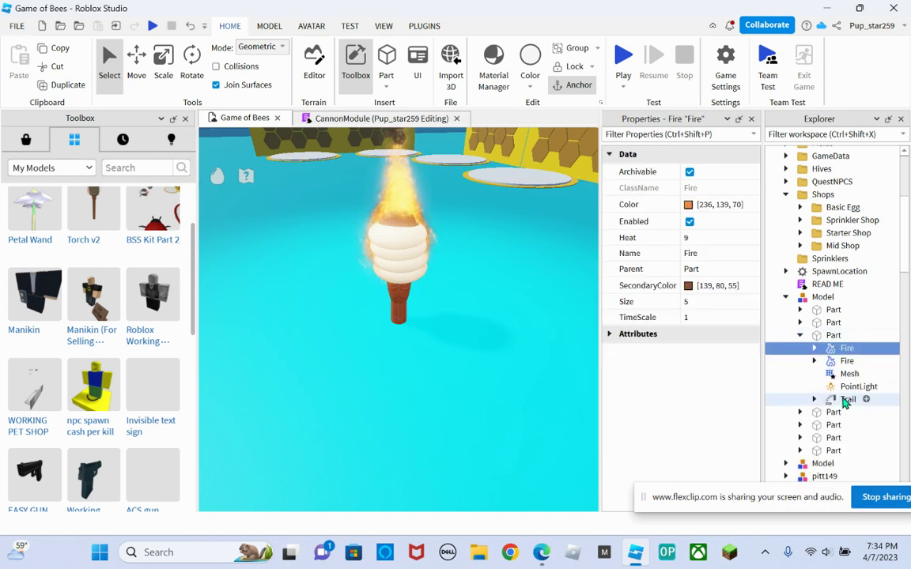
{"action": "left_click", "coordinate": [843, 400], "text": "shift"}
{"action": "left_click", "coordinate": [57, 65]}
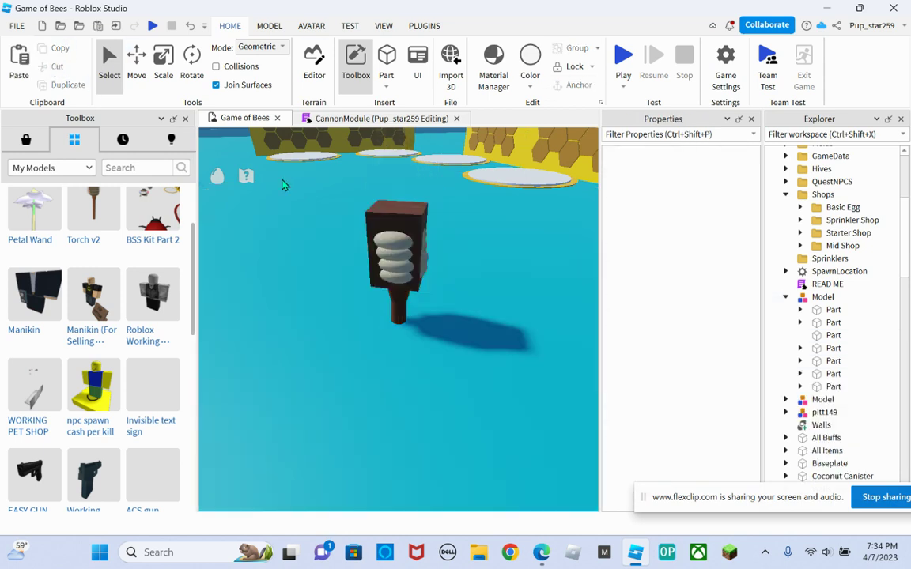
{"action": "left_click", "coordinate": [190, 27]}
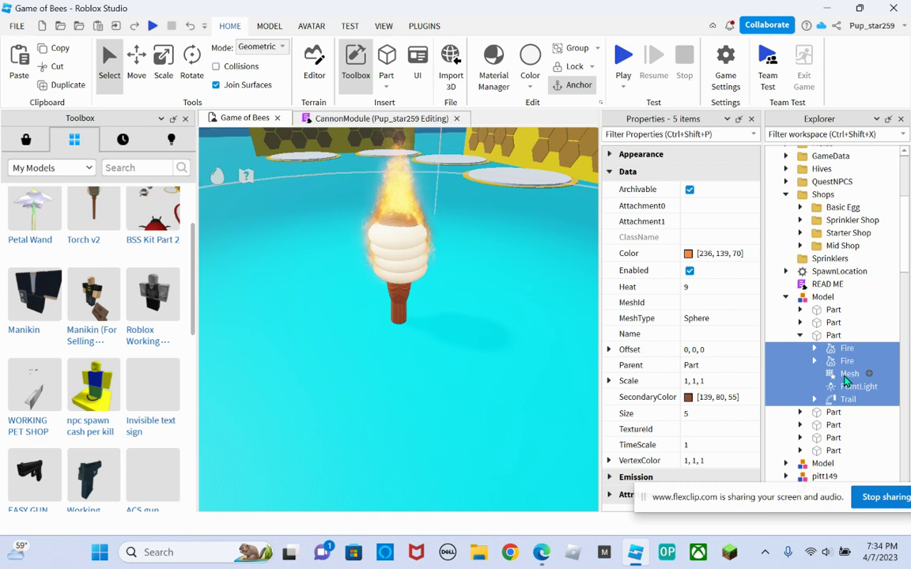
{"action": "left_click", "coordinate": [846, 374], "text": "ctrl"}
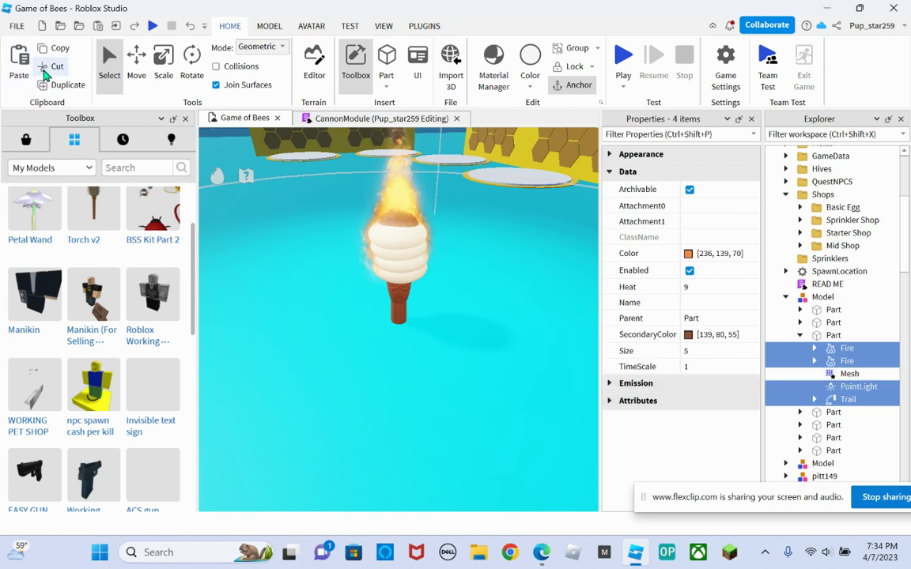
{"action": "left_click", "coordinate": [52, 66]}
Select the torch's core part inside the wrapped head and color it dark brown
{"action": "right_click_drag", "start_coordinate": [529, 333], "coordinate": [506, 331]}
{"action": "left_click_drag", "start_coordinate": [482, 285], "coordinate": [509, 305]}
{"action": "right_click_drag", "start_coordinate": [508, 305], "coordinate": [493, 329]}
{"action": "scroll", "coordinate": [492, 329], "scroll_direction": "up", "scroll_amount": 5}
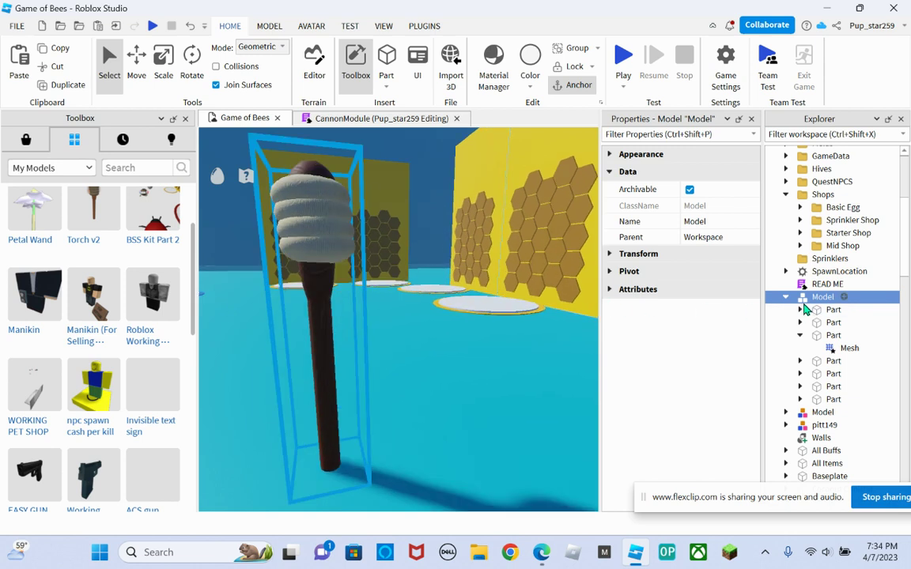
{"action": "key", "text": "f"}
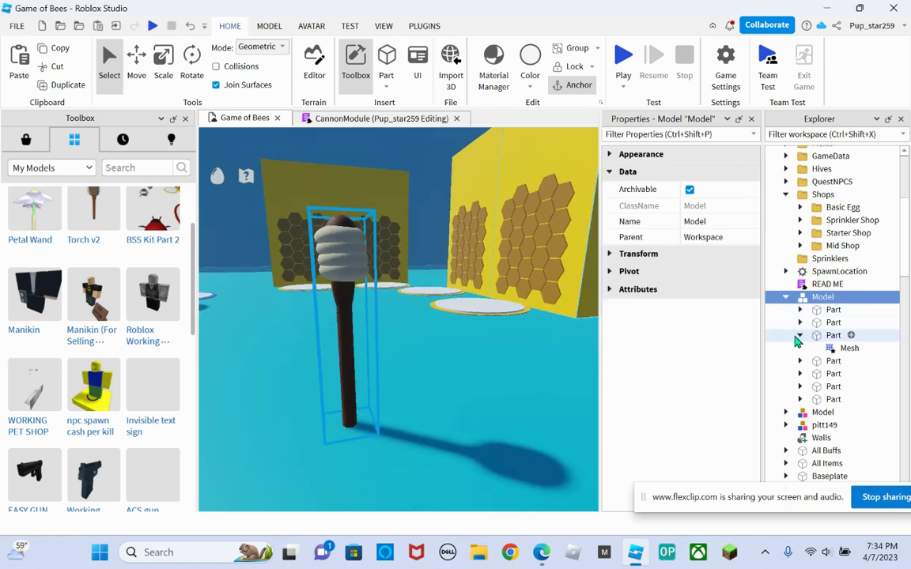
{"action": "left_click", "coordinate": [797, 337]}
{"action": "left_click", "coordinate": [819, 349]}
{"action": "left_click", "coordinate": [823, 335]}
{"action": "left_click", "coordinate": [529, 83]}
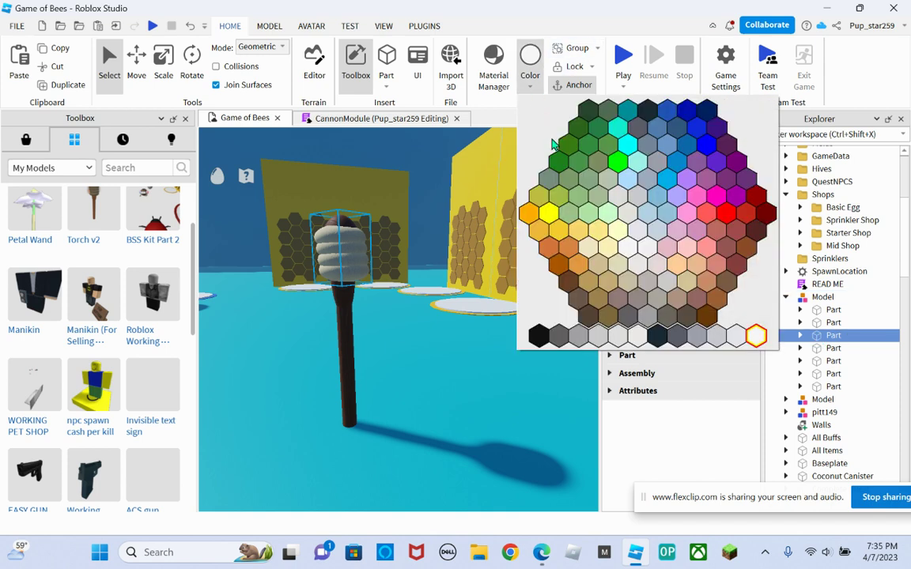
{"action": "left_click", "coordinate": [707, 314]}
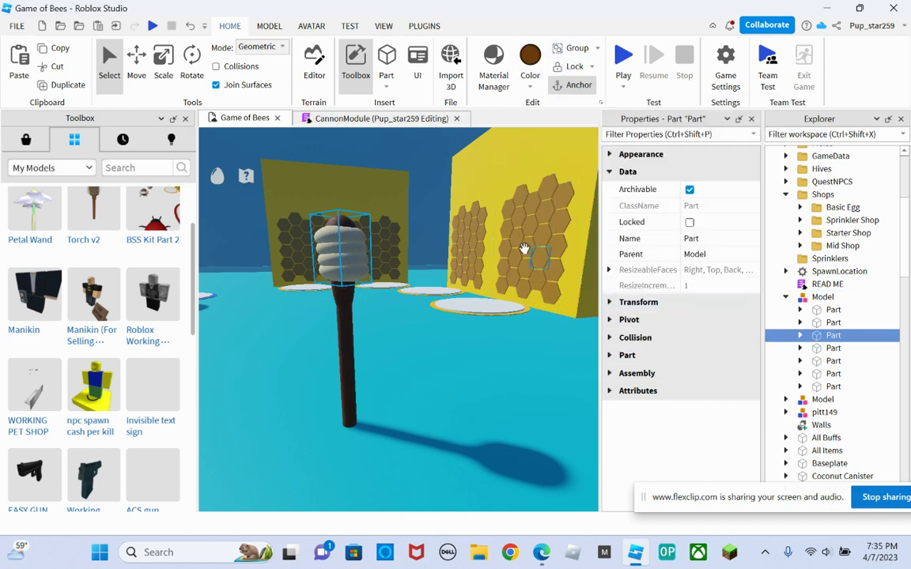
Try bright yellow as the color of the torch's core part
{"action": "left_click", "coordinate": [530, 85]}
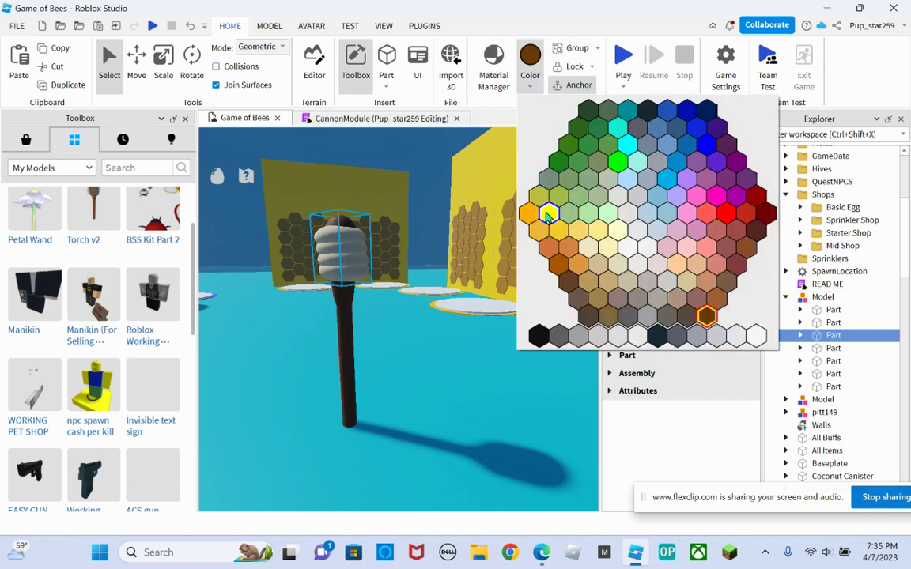
{"action": "left_click", "coordinate": [547, 215]}
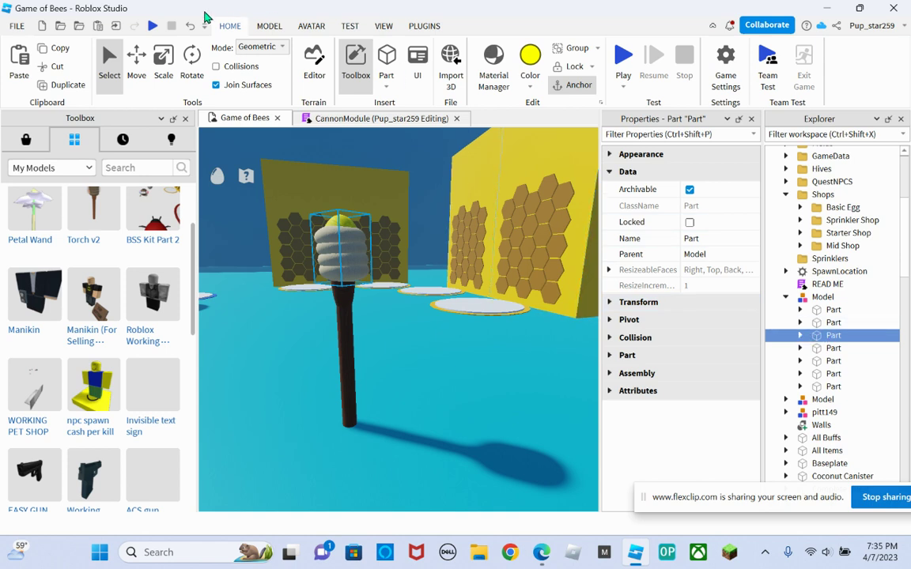
Check which torch pieces the remaining parts are and color the middle ring of the head bright yellow
{"action": "left_click", "coordinate": [810, 350]}
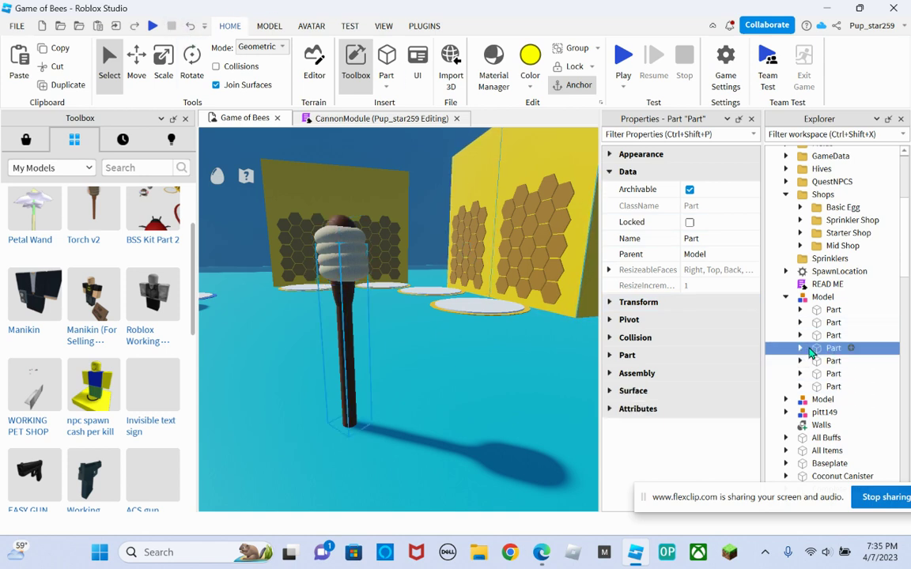
{"action": "left_click", "coordinate": [829, 363]}
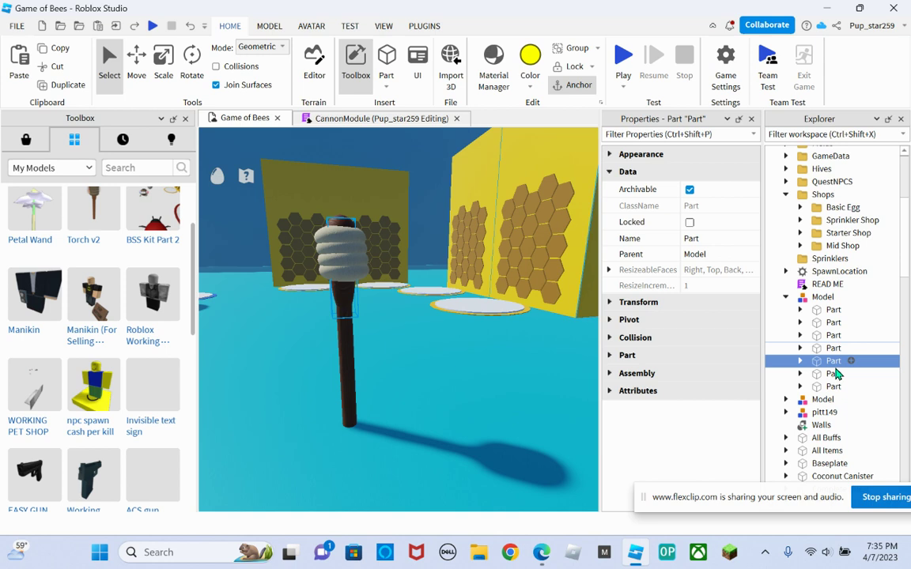
{"action": "left_click", "coordinate": [832, 375]}
{"action": "left_click", "coordinate": [832, 387]}
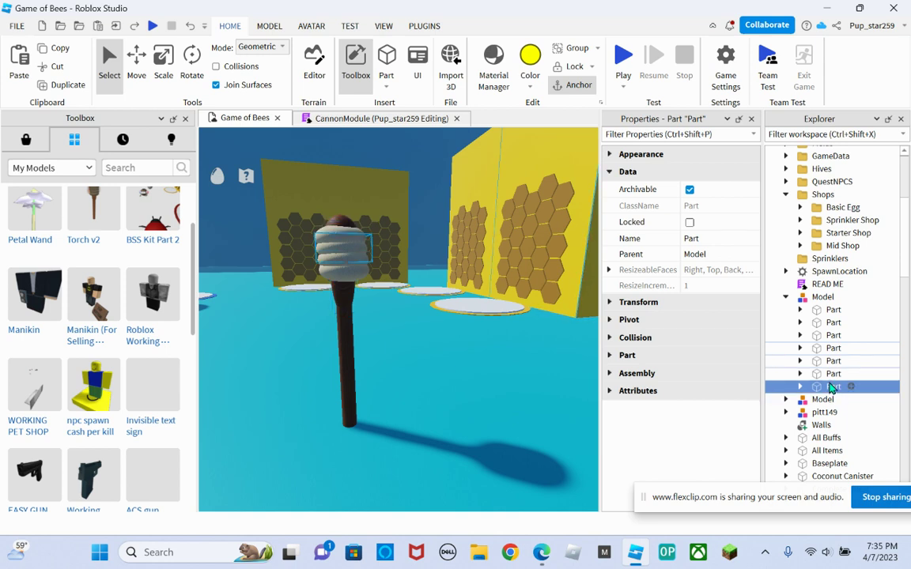
{"action": "right_click_drag", "start_coordinate": [487, 201], "coordinate": [524, 223]}
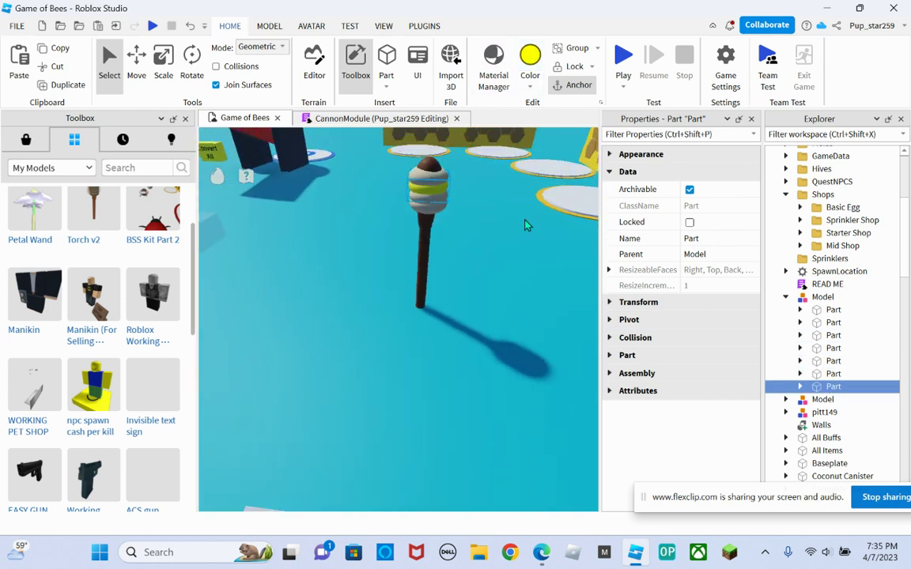
{"action": "key", "text": "w"}
{"action": "key", "text": "s"}
Color the upper ring and the two lower rings of the torch's wrapped head bright yellow
{"action": "left_click", "coordinate": [825, 378]}
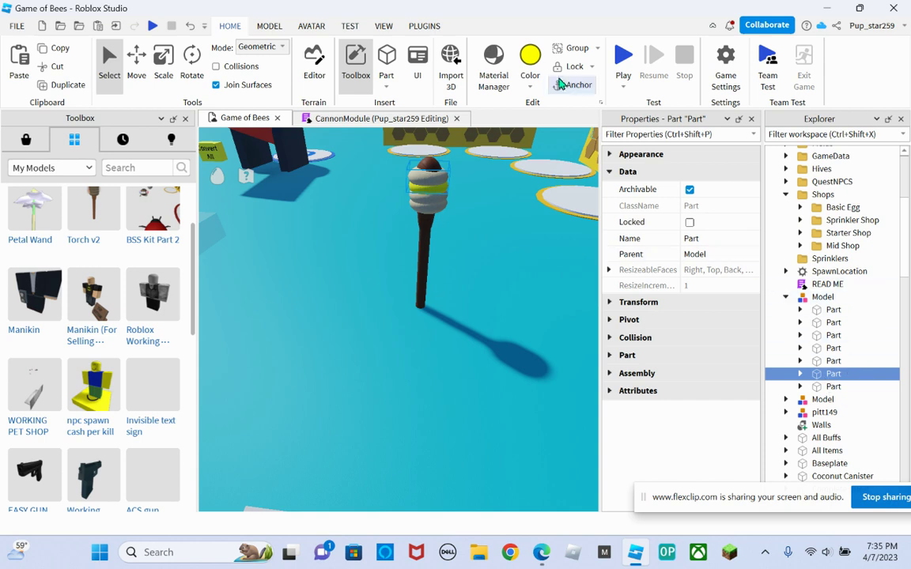
{"action": "left_click", "coordinate": [783, 361]}
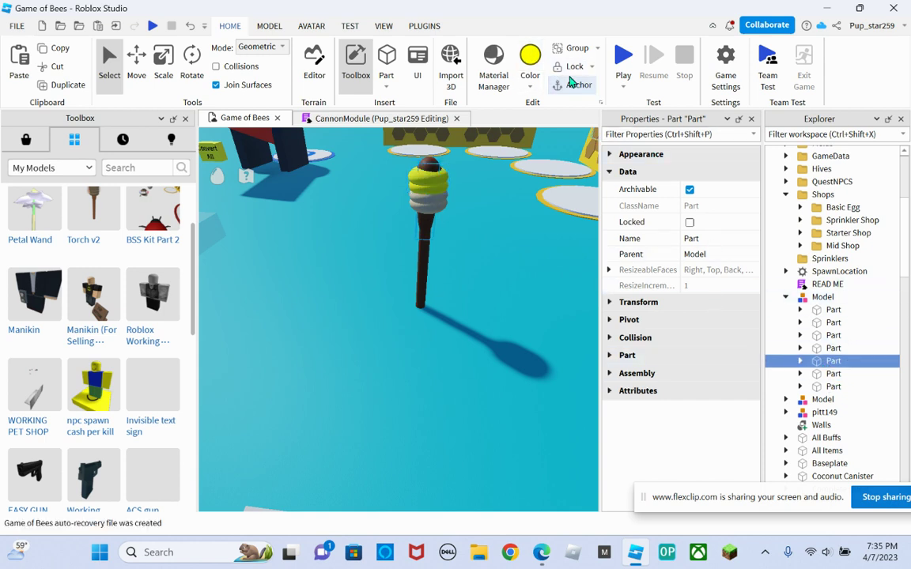
{"action": "left_click", "coordinate": [832, 311]}
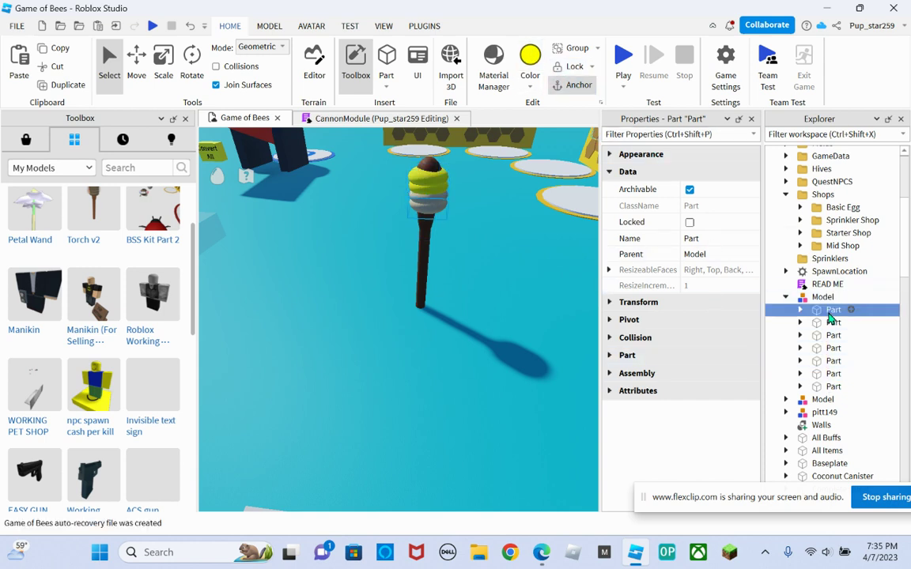
{"action": "left_click", "coordinate": [832, 323]}
{"action": "left_click", "coordinate": [832, 311], "text": "ctrl"}
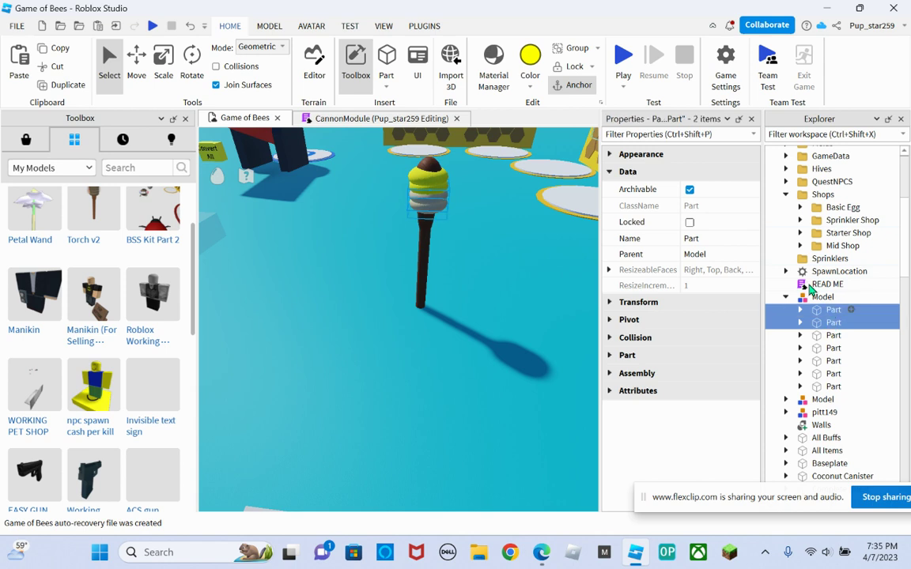
{"action": "left_click", "coordinate": [530, 60]}
{"action": "right_click_drag", "start_coordinate": [528, 190], "coordinate": [525, 195]}
{"action": "left_click", "coordinate": [525, 194]}
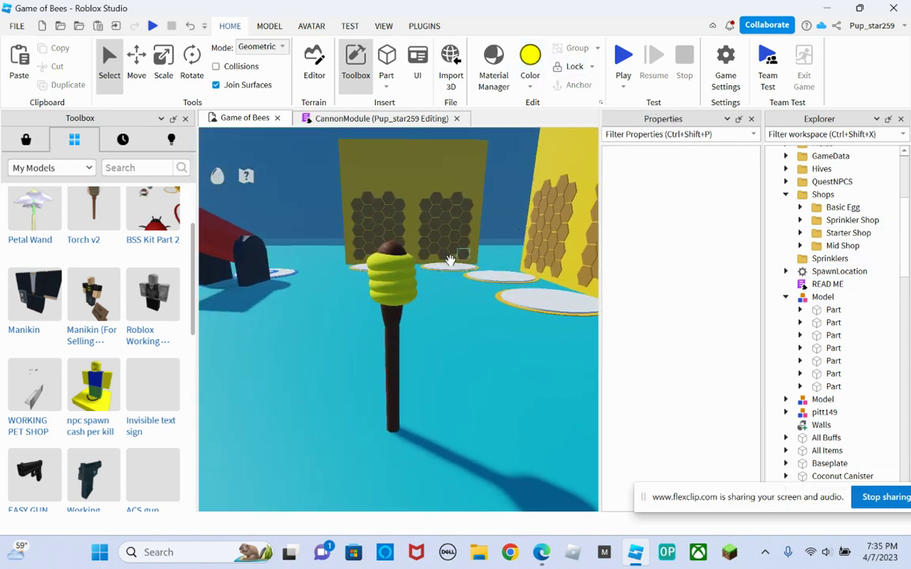
Rename the recolored torch model as Honey Dipper
{"action": "left_click", "coordinate": [402, 283]}
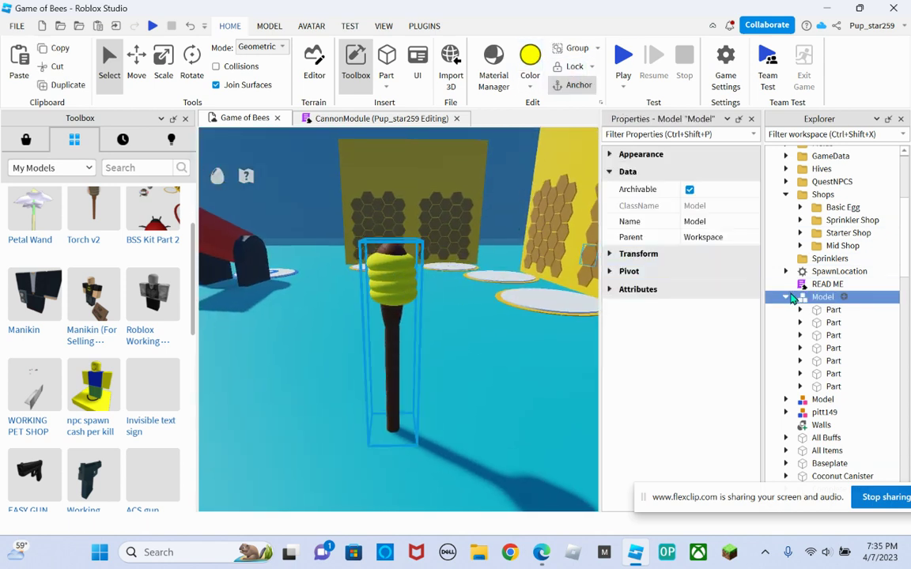
{"action": "left_click", "coordinate": [786, 298]}
{"action": "right_click", "coordinate": [822, 299]}
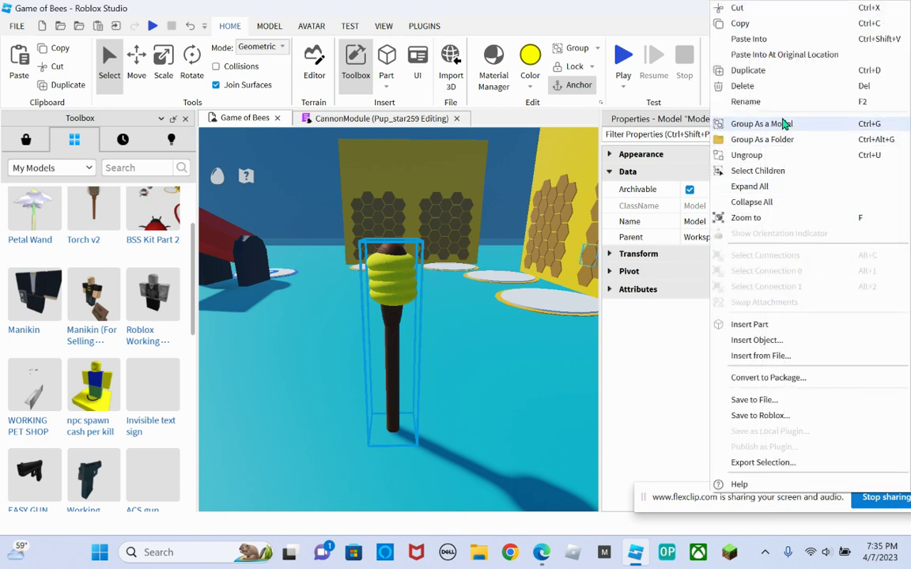
{"action": "left_click", "coordinate": [783, 123]}
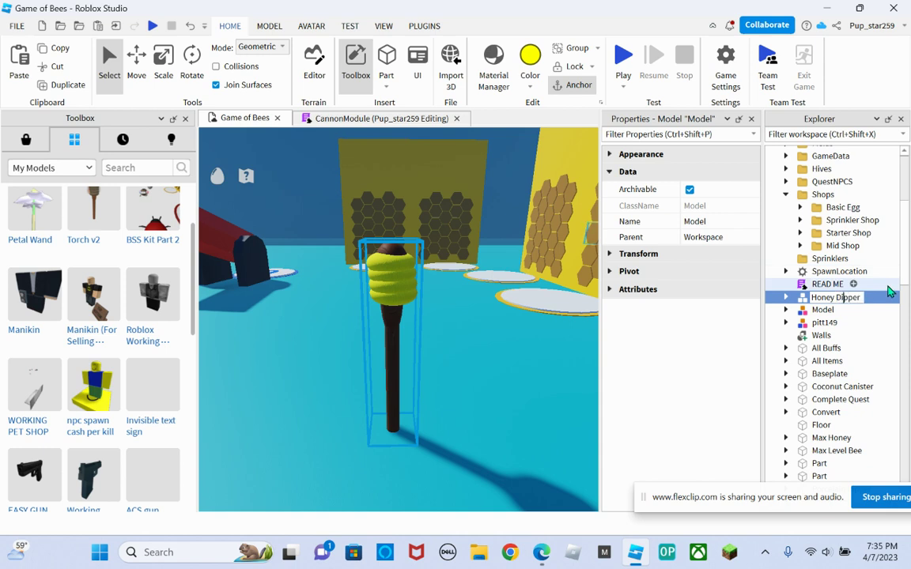
{"action": "left_click", "coordinate": [842, 336]}
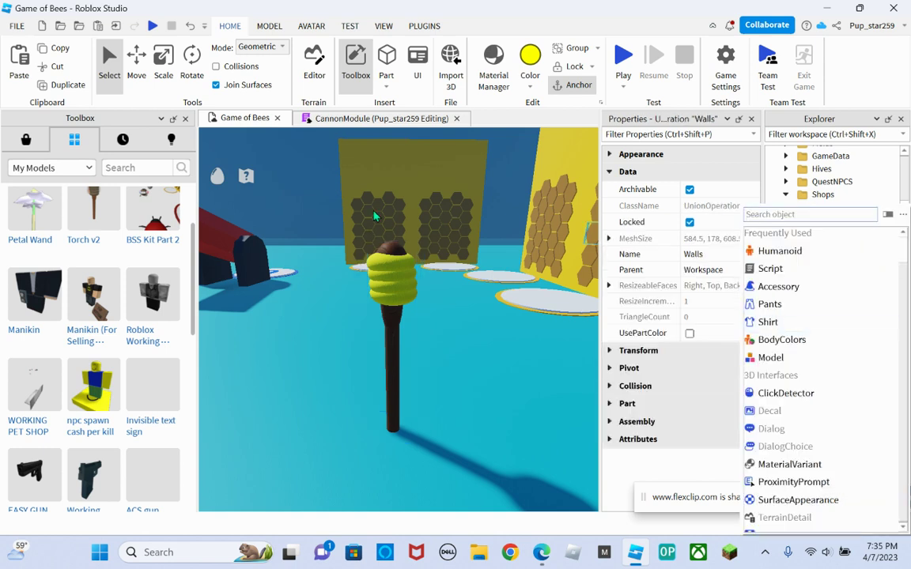
{"action": "left_click", "coordinate": [387, 283]}
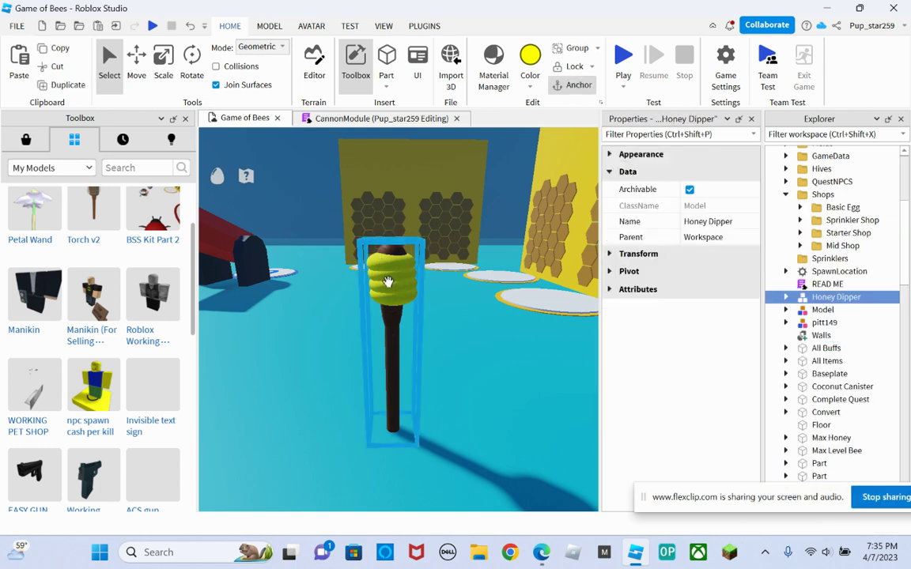
Insert the Union egg from My Models onto the ground beside the honey dipper
{"action": "right_click_drag", "start_coordinate": [516, 262], "coordinate": [467, 294]}
{"action": "key", "text": "s"}
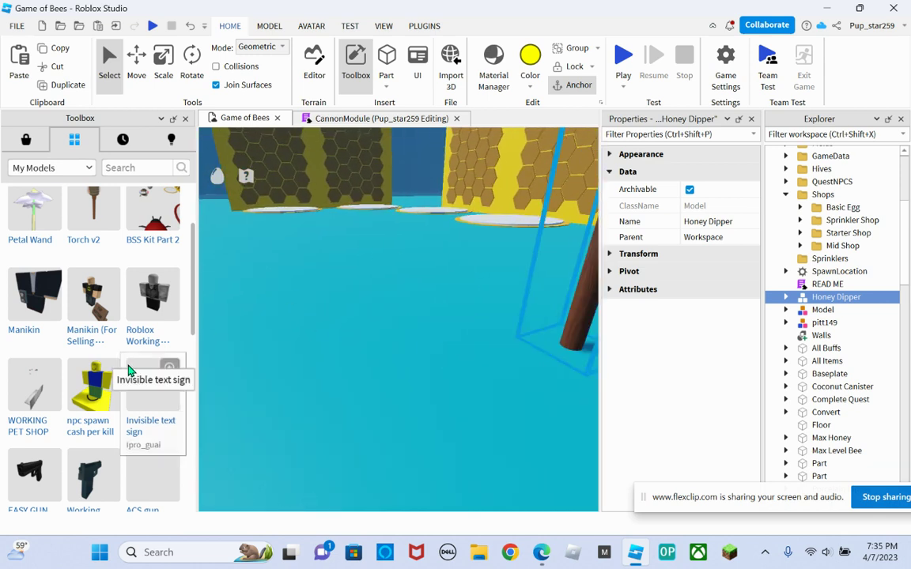
{"action": "scroll", "coordinate": [132, 371], "scroll_direction": "down", "scroll_amount": 5}
{"action": "scroll", "coordinate": [135, 370], "scroll_direction": "down", "scroll_amount": 5}
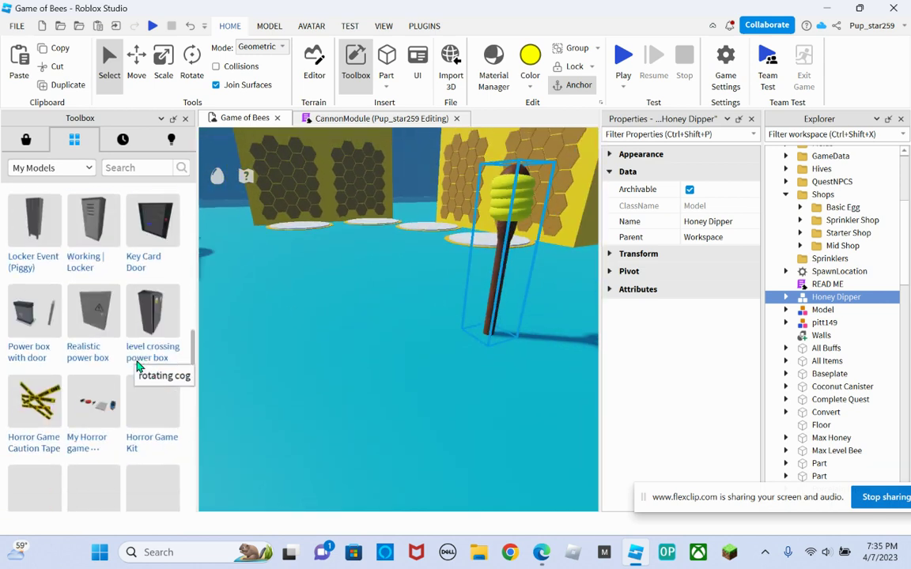
{"action": "scroll", "coordinate": [136, 367], "scroll_direction": "up", "scroll_amount": 3}
{"action": "scroll", "coordinate": [137, 366], "scroll_direction": "down", "scroll_amount": 4}
{"action": "scroll", "coordinate": [136, 366], "scroll_direction": "down", "scroll_amount": 5}
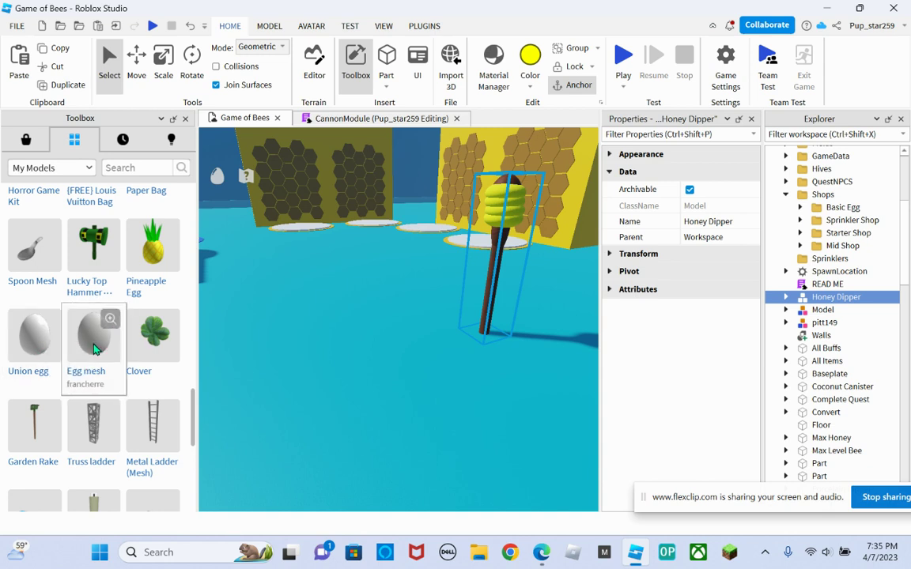
{"action": "left_click_drag", "start_coordinate": [32, 336], "coordinate": [416, 308]}
Scale the egg up evenly to roughly two thirds of the honey dipper's height
{"action": "scroll", "coordinate": [417, 308], "scroll_direction": "down", "scroll_amount": 2}
{"action": "left_click", "coordinate": [163, 67]}
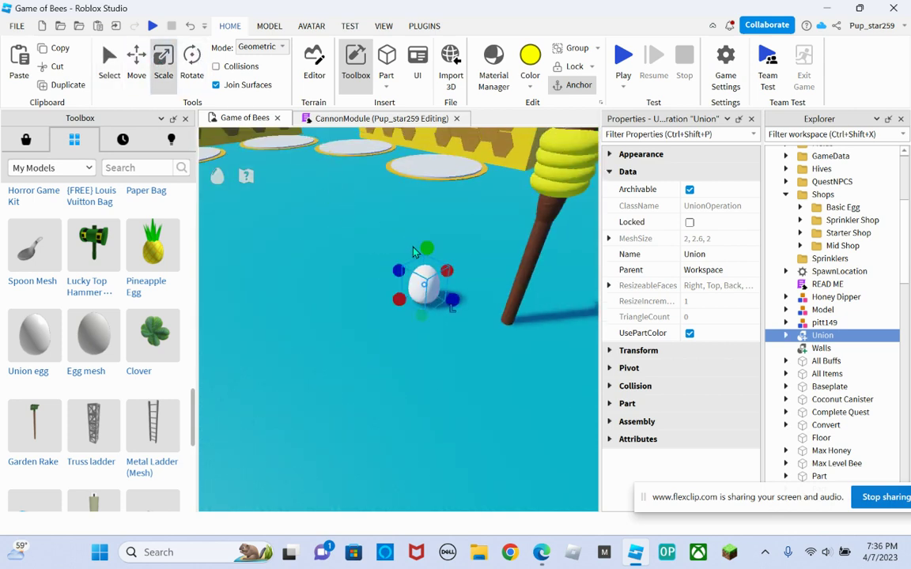
{"action": "left_click_drag", "start_coordinate": [424, 246], "coordinate": [437, 346]}
{"action": "right_click_drag", "start_coordinate": [438, 346], "coordinate": [403, 209]}
Generate an R15 masculine My Avatar rig next to the egg as a size reference
{"action": "left_click", "coordinate": [419, 30]}
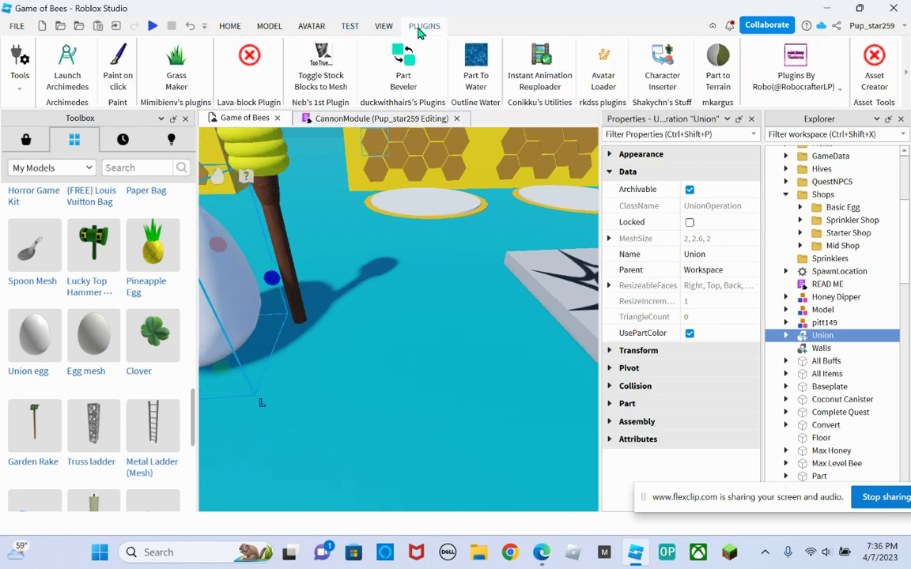
{"action": "left_click", "coordinate": [383, 28]}
{"action": "left_click", "coordinate": [314, 31]}
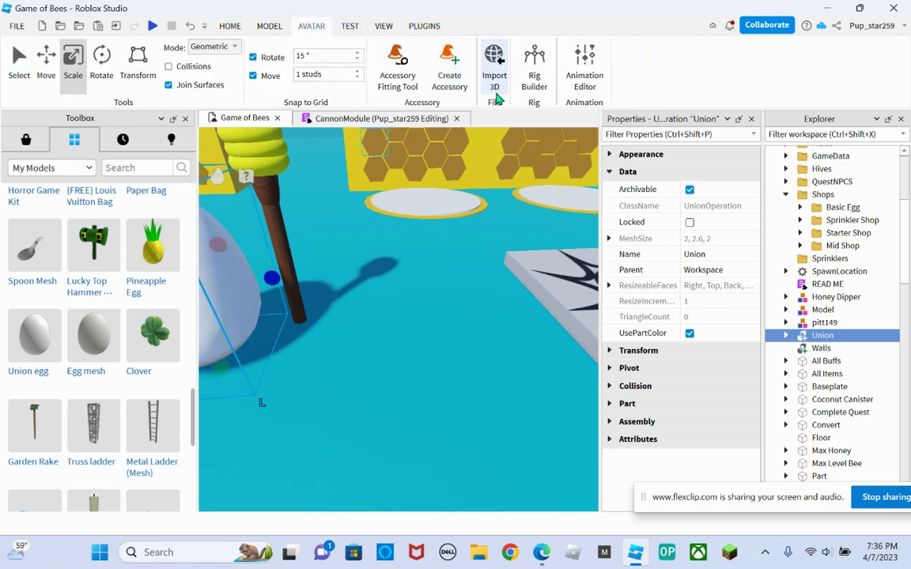
{"action": "left_click", "coordinate": [587, 86]}
{"action": "left_click", "coordinate": [540, 75]}
{"action": "left_click", "coordinate": [588, 81]}
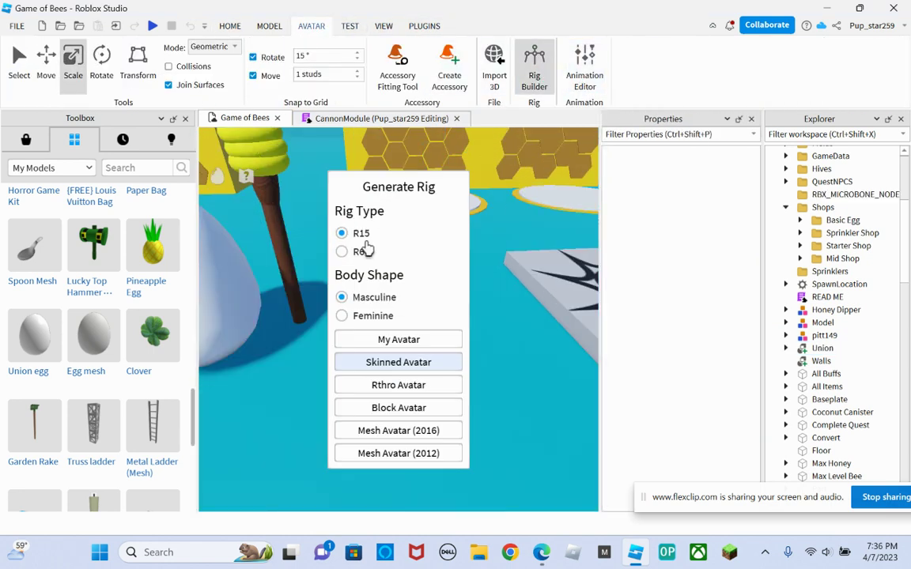
{"action": "left_click", "coordinate": [348, 339]}
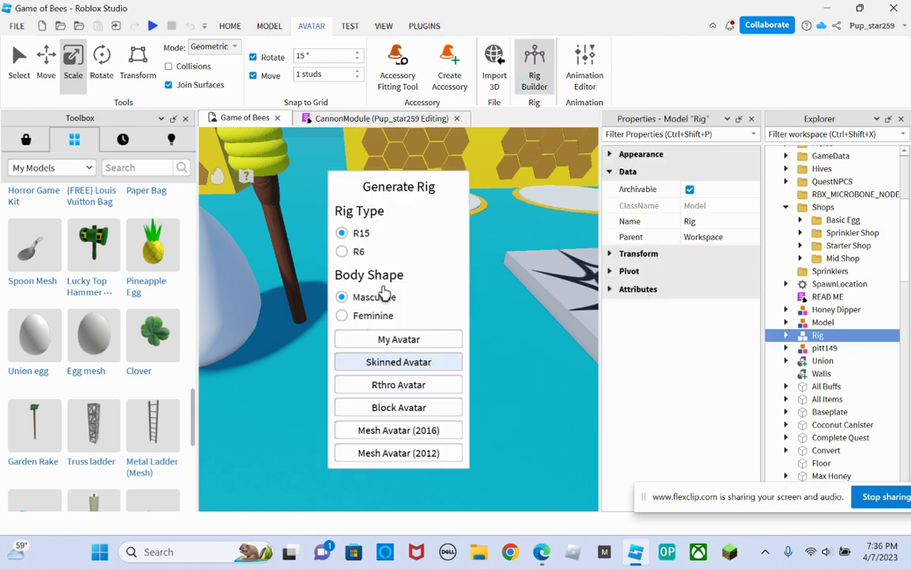
{"action": "left_click", "coordinate": [524, 63]}
{"action": "scroll", "coordinate": [402, 316], "scroll_direction": "down", "scroll_amount": 3}
{"action": "right_click_drag", "start_coordinate": [402, 317], "coordinate": [403, 349]}
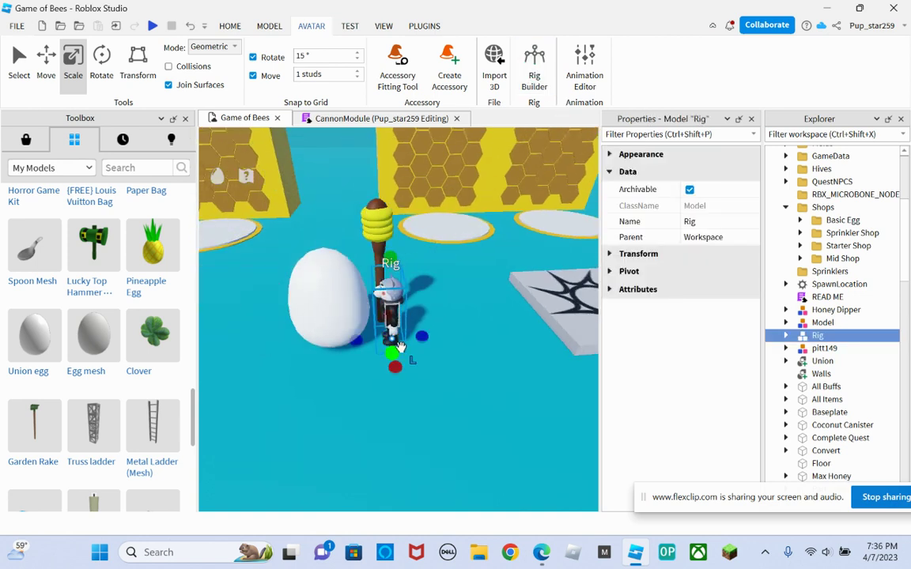
Move the enlarged egg across the ground so that it stands directly behind the avatar rig
{"action": "scroll", "coordinate": [395, 340], "scroll_direction": "up", "scroll_amount": 1}
{"action": "left_click", "coordinate": [320, 318]}
{"action": "left_click_drag", "start_coordinate": [320, 318], "coordinate": [454, 363]}
{"action": "scroll", "coordinate": [453, 362], "scroll_direction": "up", "scroll_amount": 2}
{"action": "right_click_drag", "start_coordinate": [453, 362], "coordinate": [454, 363]}
{"action": "left_click_drag", "start_coordinate": [454, 362], "coordinate": [348, 347]}
{"action": "right_click_drag", "start_coordinate": [348, 348], "coordinate": [304, 199]}
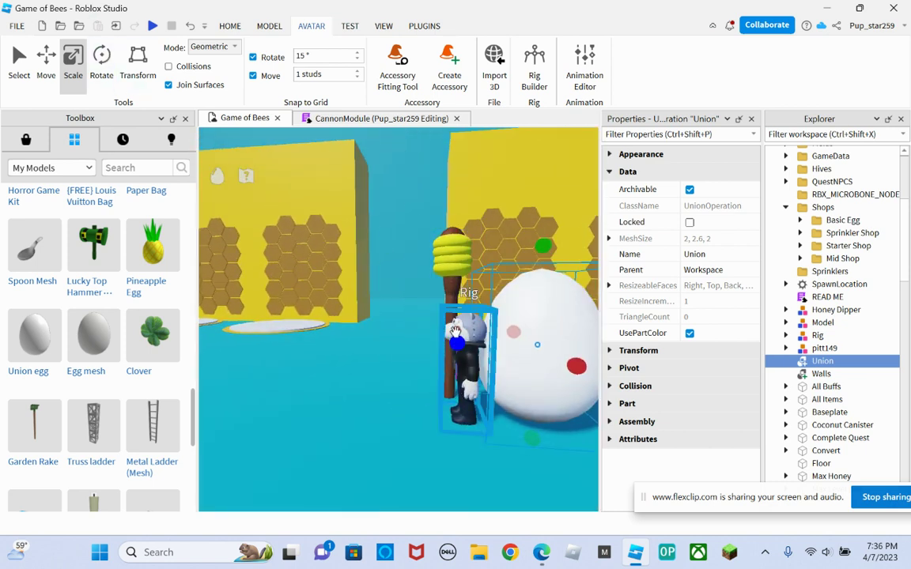
Cut the avatar rig from the workspace
{"action": "left_click", "coordinate": [466, 355]}
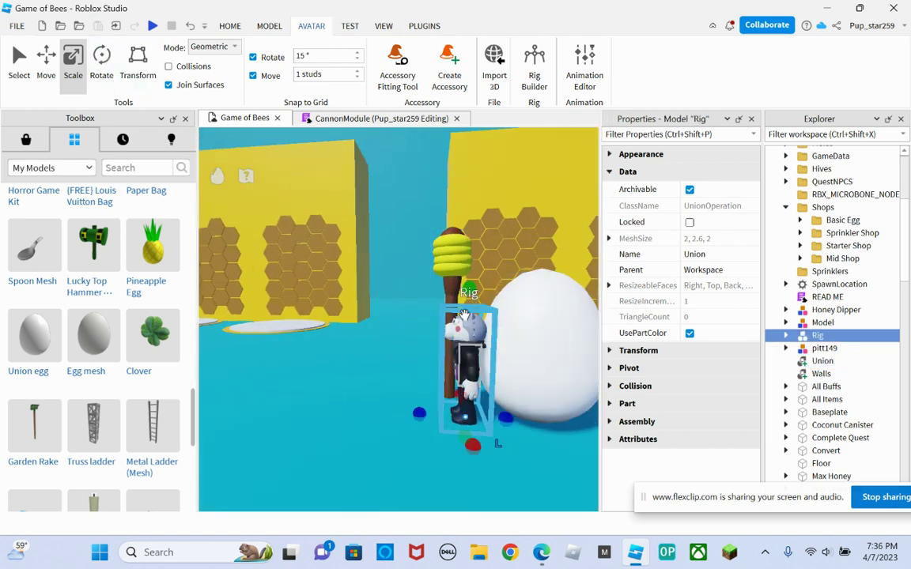
{"action": "left_click", "coordinate": [230, 26]}
{"action": "left_click", "coordinate": [57, 66]}
Generate an R15 masculine Mesh Avatar (2016) rig near the egg and honey dipper
{"action": "left_click", "coordinate": [383, 27]}
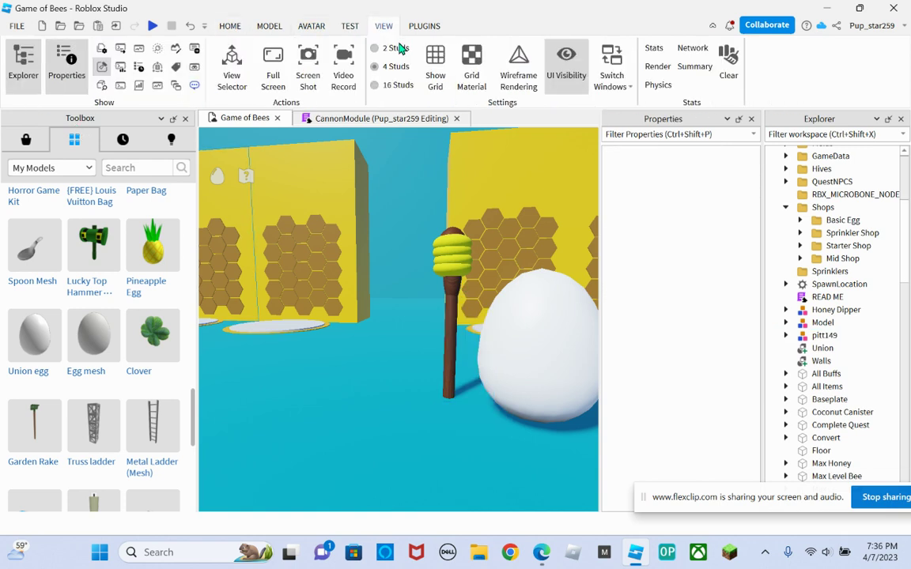
{"action": "right_click_drag", "start_coordinate": [380, 204], "coordinate": [425, 228]}
{"action": "left_click", "coordinate": [320, 26]}
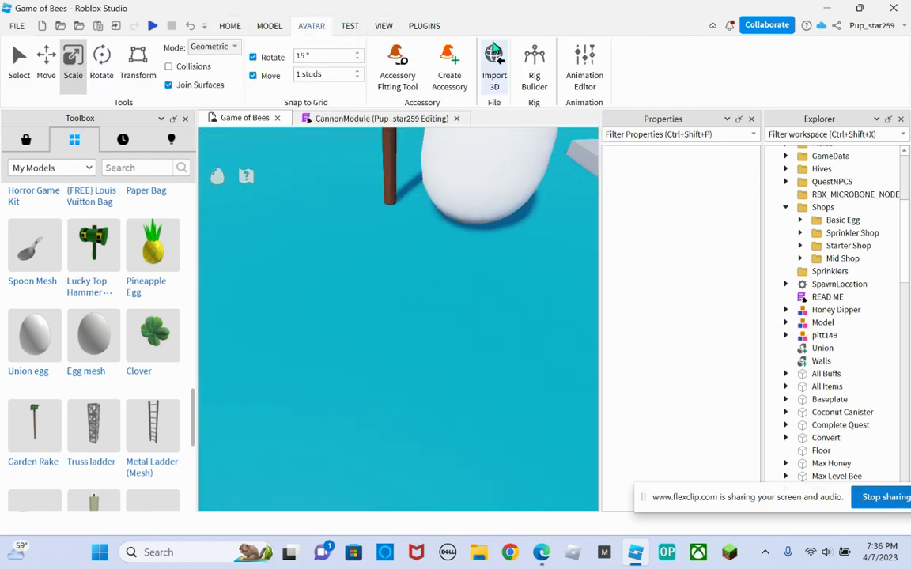
{"action": "left_click", "coordinate": [533, 71]}
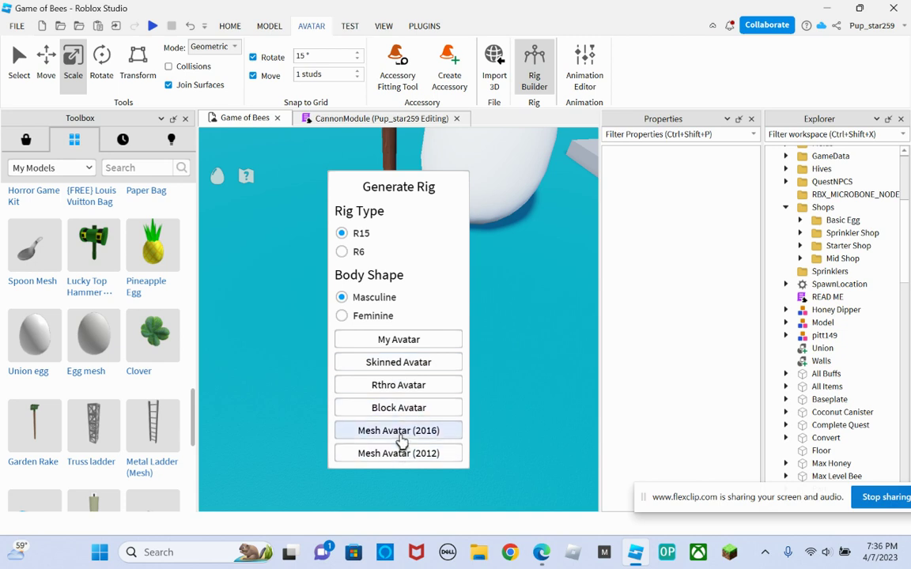
{"action": "left_click", "coordinate": [407, 431]}
{"action": "left_click_drag", "start_coordinate": [400, 259], "coordinate": [374, 265]}
Scale the egg down and position it close behind the gray rig
{"action": "right_click_drag", "start_coordinate": [430, 320], "coordinate": [427, 310]}
{"action": "left_click_drag", "start_coordinate": [427, 311], "coordinate": [401, 358]}
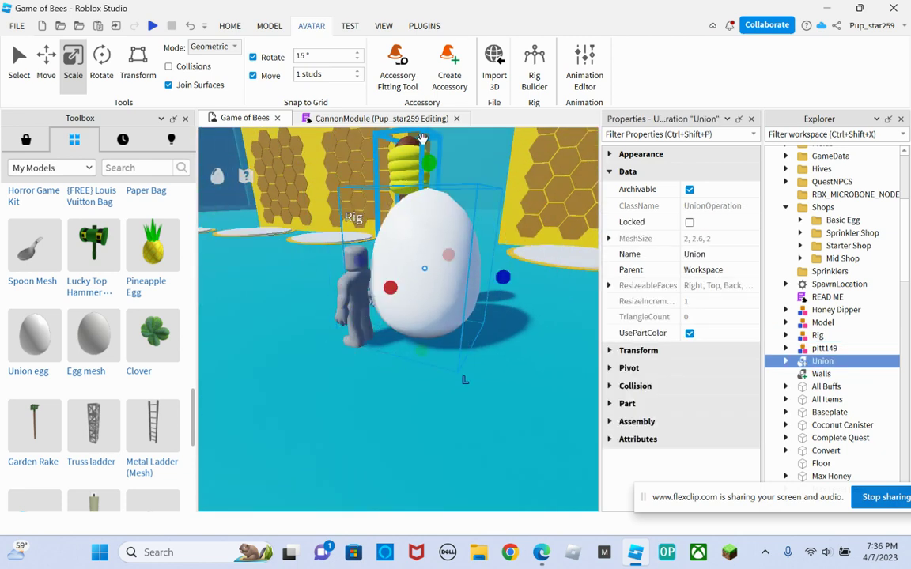
{"action": "left_click_drag", "start_coordinate": [423, 139], "coordinate": [438, 252]}
{"action": "scroll", "coordinate": [437, 236], "scroll_direction": "up", "scroll_amount": 3}
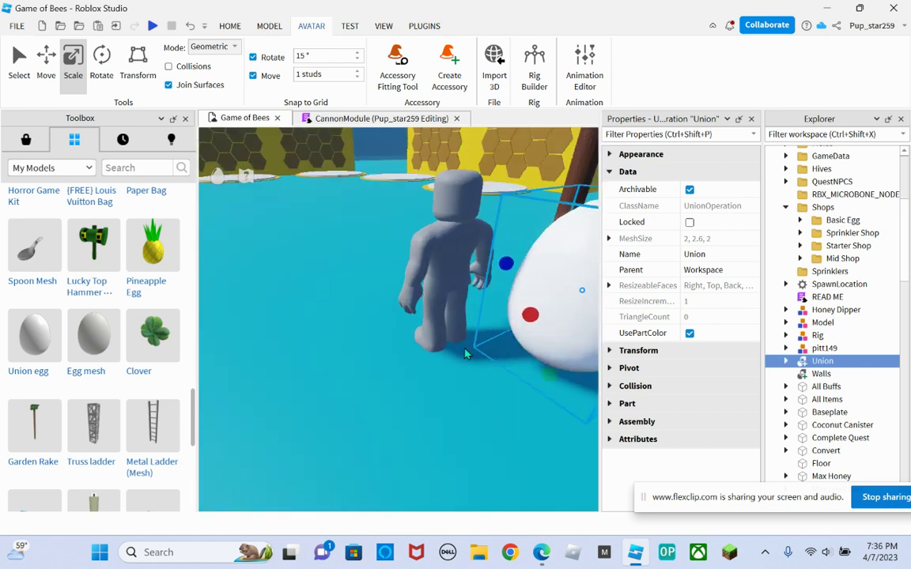
{"action": "right_click_drag", "start_coordinate": [439, 245], "coordinate": [463, 282]}
{"action": "left_click_drag", "start_coordinate": [464, 282], "coordinate": [291, 246]}
{"action": "right_click_drag", "start_coordinate": [291, 245], "coordinate": [456, 248]}
{"action": "left_click_drag", "start_coordinate": [515, 244], "coordinate": [511, 276]}
{"action": "right_click_drag", "start_coordinate": [511, 276], "coordinate": [425, 433]}
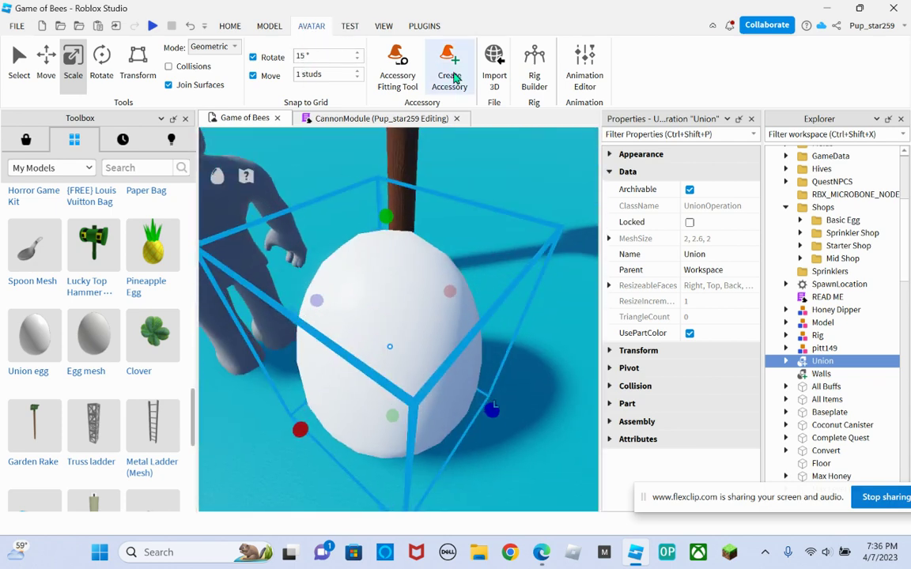
Cut the Weld from the egg's Union
{"action": "left_click", "coordinate": [276, 25]}
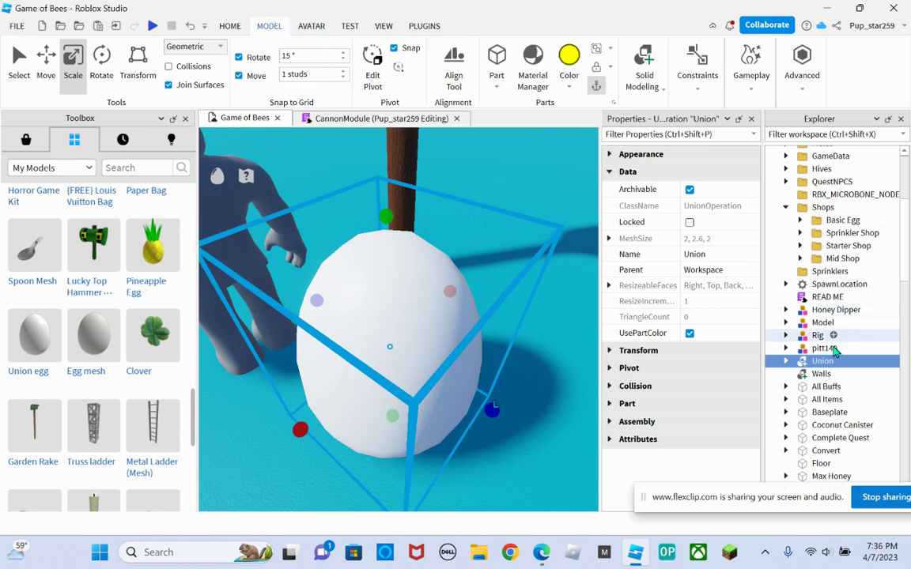
{"action": "left_click", "coordinate": [785, 361]}
{"action": "left_click", "coordinate": [835, 373]}
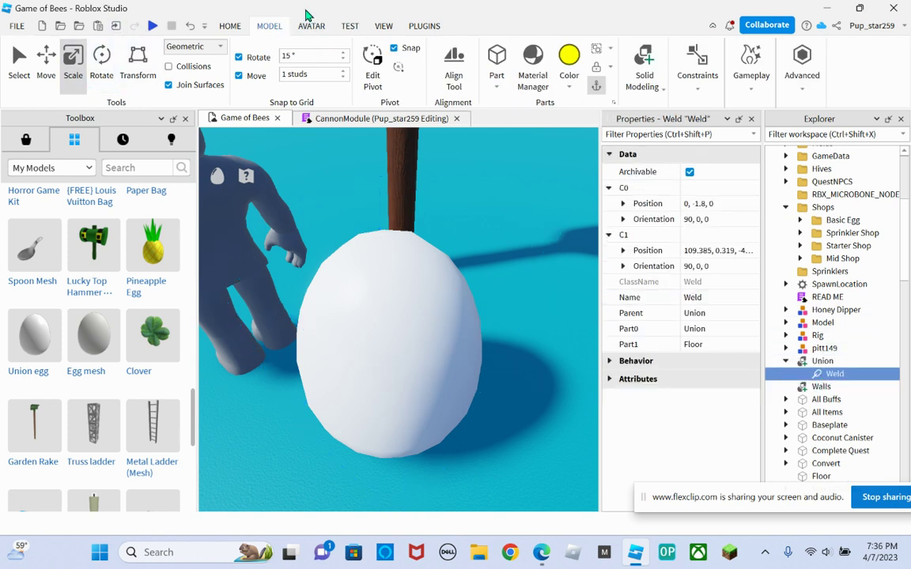
{"action": "left_click", "coordinate": [230, 26]}
{"action": "left_click", "coordinate": [48, 68]}
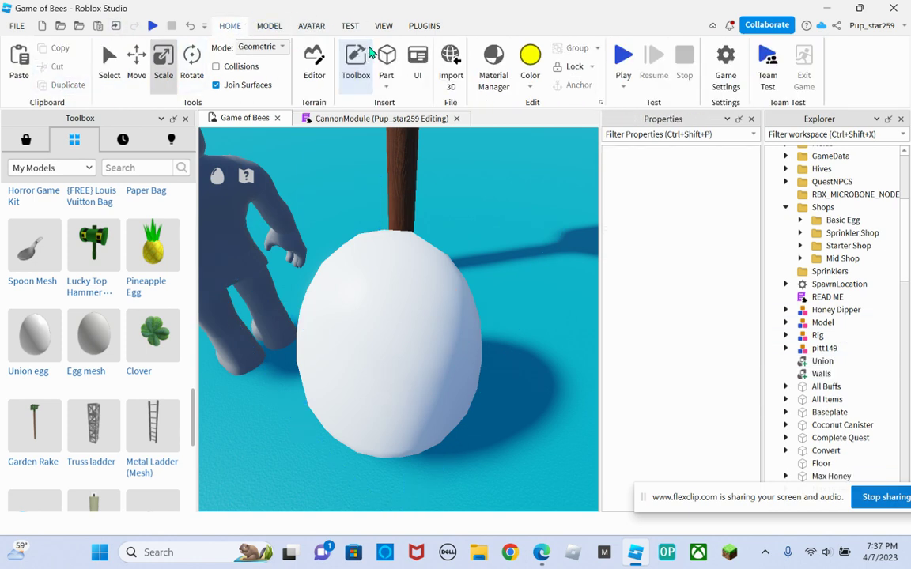
Insert a cylinder part above the egg and shorten it lengthwise to a stub beside the rig
{"action": "left_click", "coordinate": [385, 62]}
{"action": "left_click", "coordinate": [397, 166]}
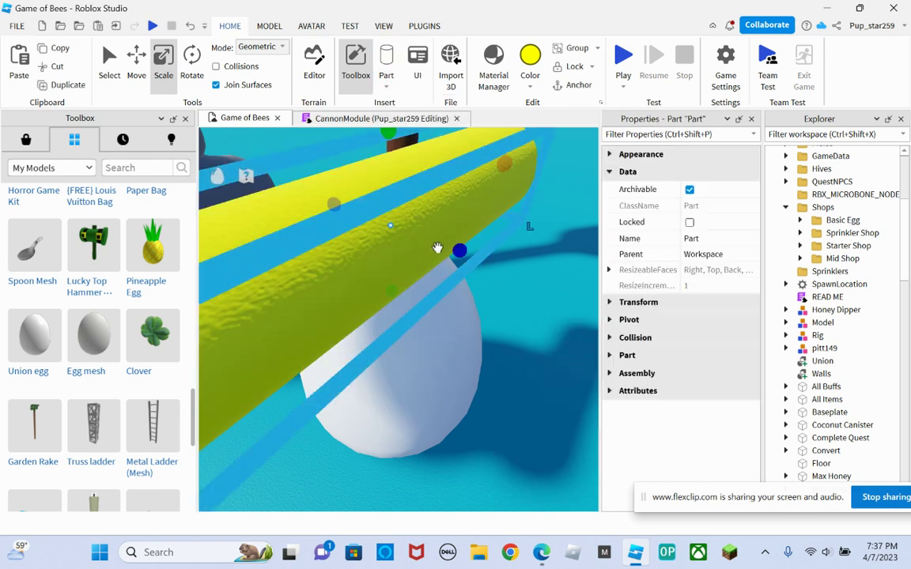
{"action": "left_click", "coordinate": [193, 68]}
{"action": "right_click_drag", "start_coordinate": [567, 311], "coordinate": [514, 288]}
{"action": "scroll", "coordinate": [567, 311], "scroll_direction": "down", "scroll_amount": 4}
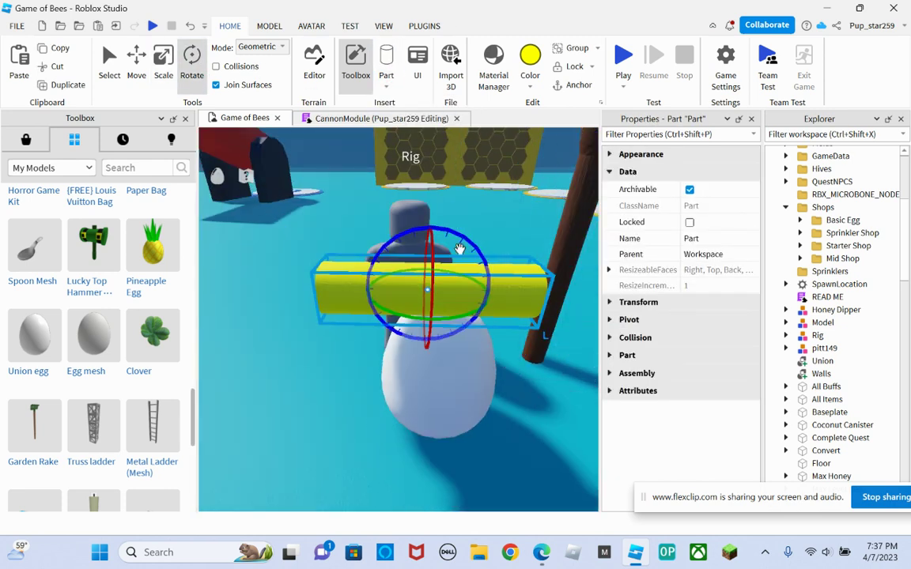
{"action": "left_click", "coordinate": [163, 62]}
{"action": "left_click_drag", "start_coordinate": [561, 300], "coordinate": [398, 297]}
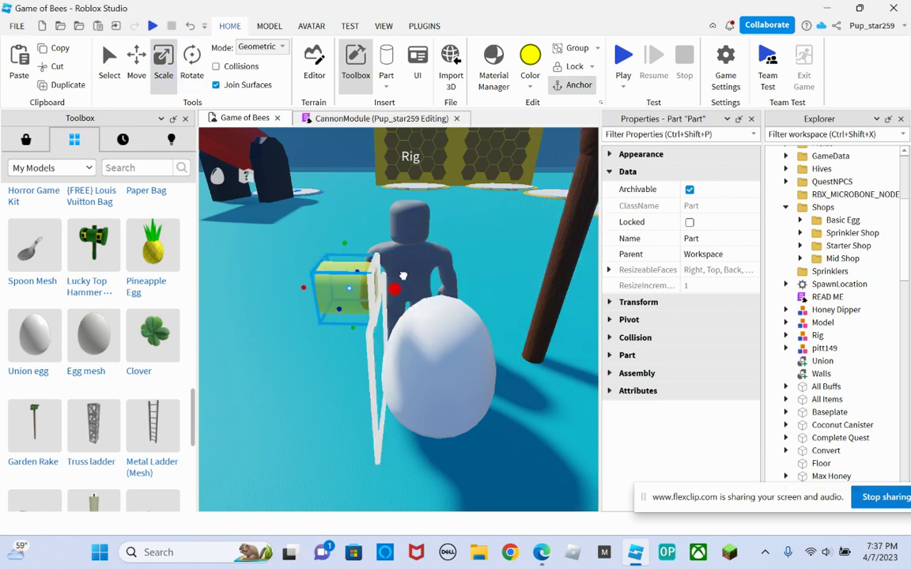
Color the shortened cylinder dark navy and get it ready for rotation
{"action": "left_click", "coordinate": [531, 89]}
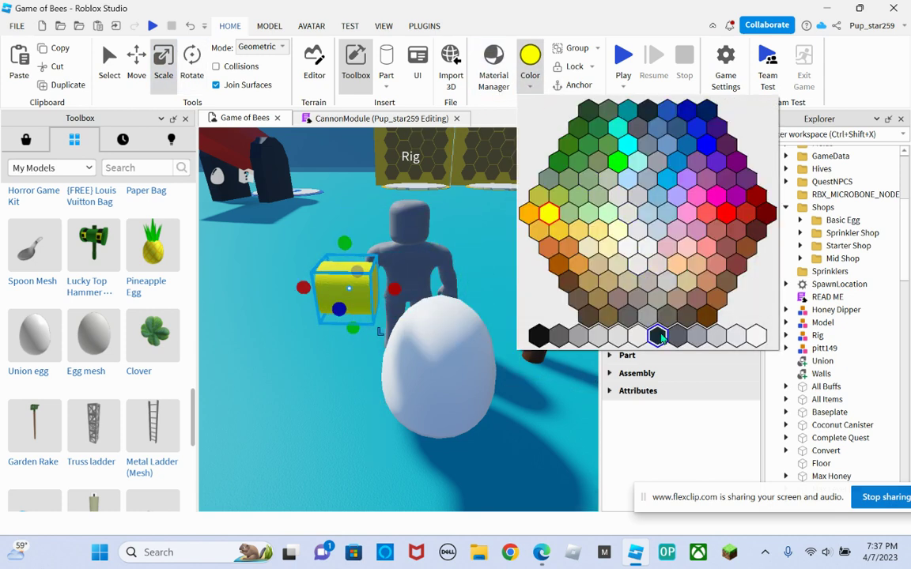
{"action": "left_click", "coordinate": [658, 337]}
{"action": "left_click", "coordinate": [192, 59]}
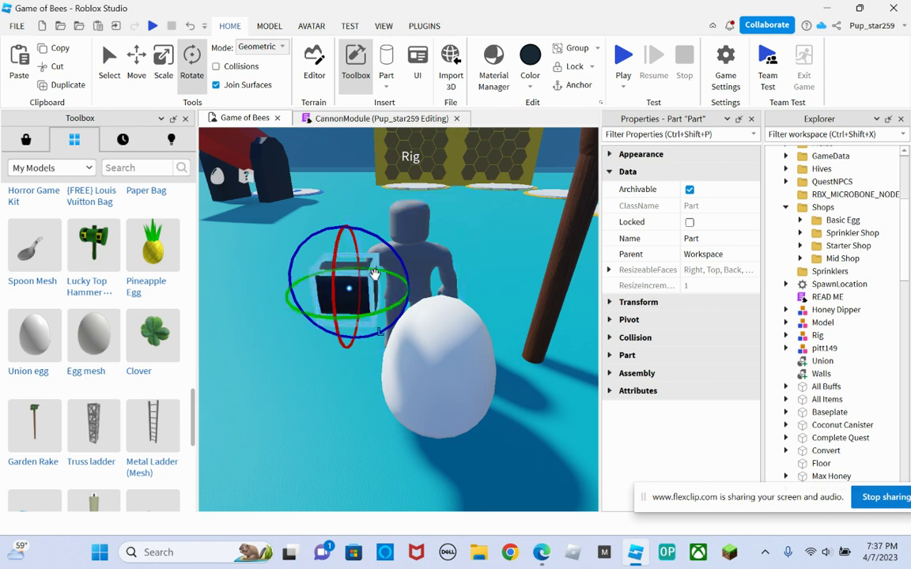
Set the rotation snap to 45° and rotate the dark cylinder so its round face points away from the rig
{"action": "left_click_drag", "start_coordinate": [348, 318], "coordinate": [267, 293]}
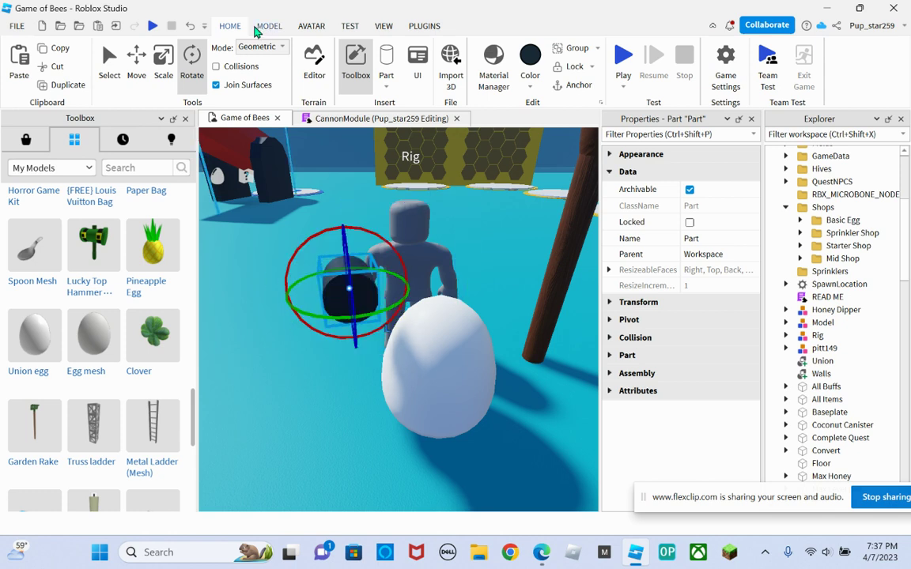
{"action": "left_click", "coordinate": [192, 26]}
{"action": "left_click", "coordinate": [270, 26]}
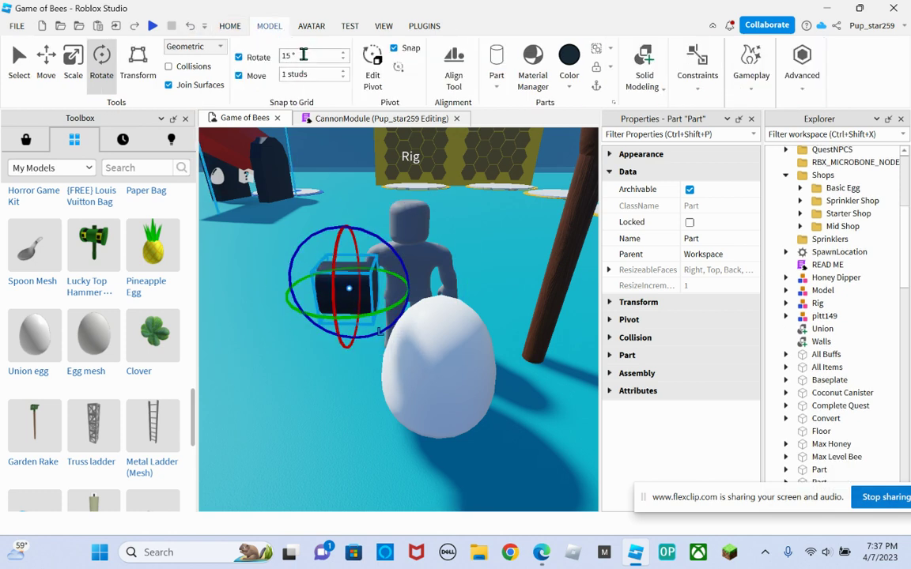
{"action": "type", "text": "45"}
{"action": "left_click_drag", "start_coordinate": [387, 310], "coordinate": [285, 315]}
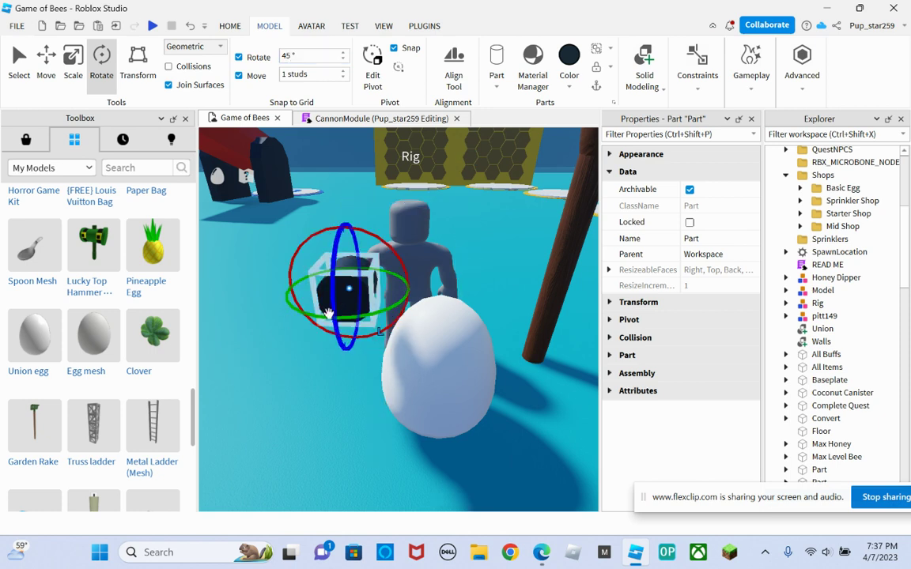
Set the move snap to 0 studs and position the dark cylinder on the egg's upper front
{"action": "left_click", "coordinate": [46, 64]}
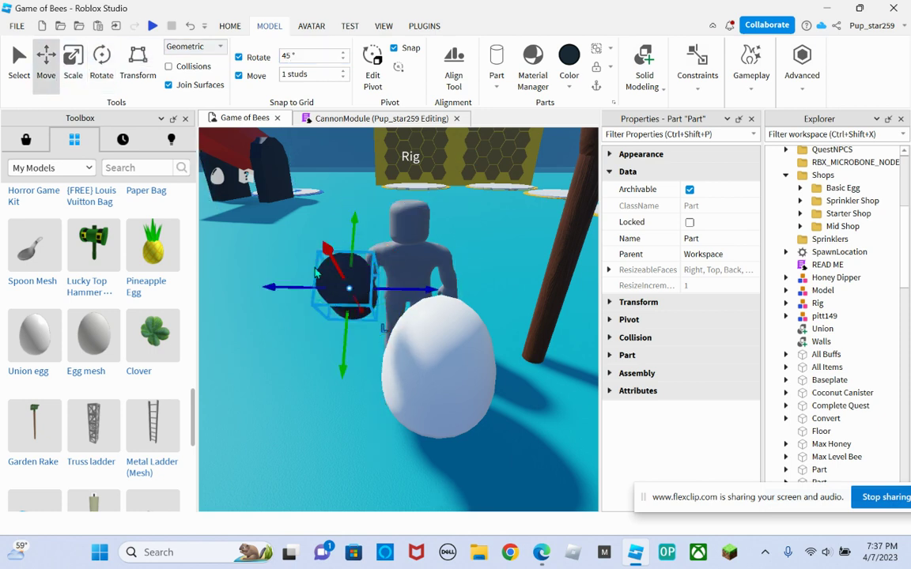
{"action": "mouse_move", "coordinate": [354, 305]}
{"action": "left_mouse_down"}
{"action": "mouse_move", "coordinate": [369, 327]}
{"action": "mouse_move", "coordinate": [369, 319]}
{"action": "mouse_move", "coordinate": [477, 317]}
{"action": "mouse_move", "coordinate": [447, 380]}
{"action": "left_mouse_up"}
{"action": "left_click_drag", "start_coordinate": [463, 335], "coordinate": [472, 325]}
{"action": "right_click_drag", "start_coordinate": [421, 298], "coordinate": [380, 312]}
{"action": "scroll", "coordinate": [390, 170], "scroll_direction": "up", "scroll_amount": 5}
{"action": "left_click_drag", "start_coordinate": [313, 74], "coordinate": [266, 65]}
{"action": "scroll", "coordinate": [393, 140], "scroll_direction": "down", "scroll_amount": 5}
{"action": "left_click_drag", "start_coordinate": [425, 319], "coordinate": [409, 325]}
{"action": "left_click_drag", "start_coordinate": [352, 290], "coordinate": [349, 284]}
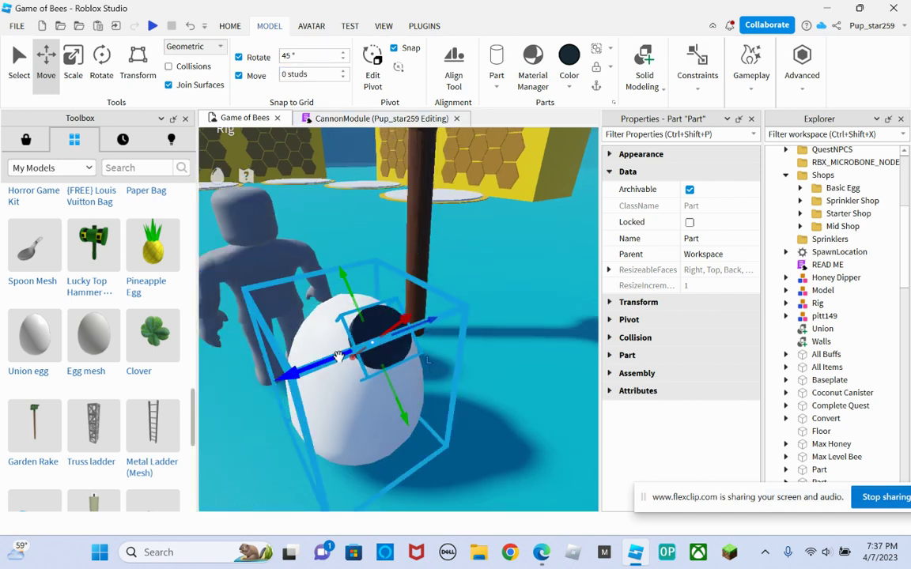
Union the dark cylinder with the egg
{"action": "right_click_drag", "start_coordinate": [336, 357], "coordinate": [397, 333]}
{"action": "right_click_drag", "start_coordinate": [584, 372], "coordinate": [459, 358]}
{"action": "scroll", "coordinate": [883, 412], "scroll_direction": "down", "scroll_amount": 3}
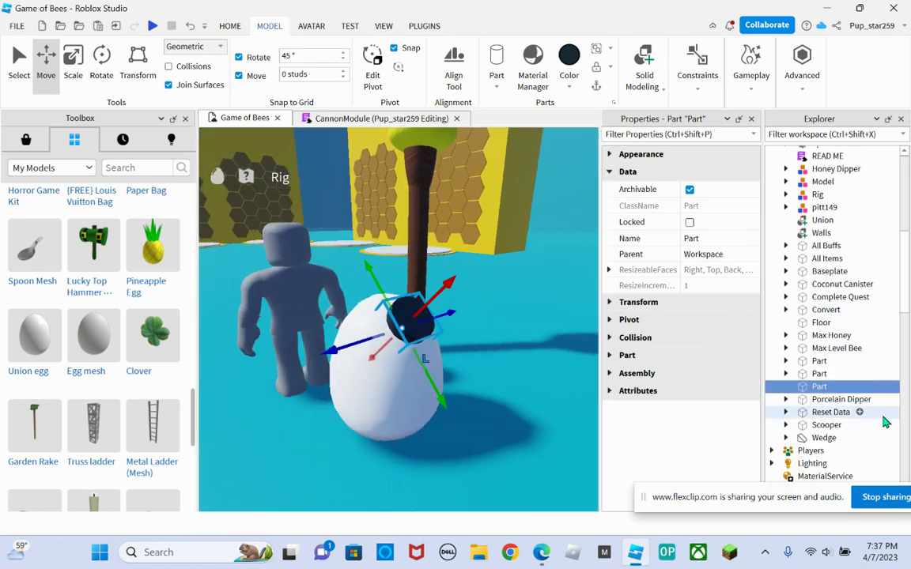
{"action": "left_click", "coordinate": [363, 375], "text": "ctrl"}
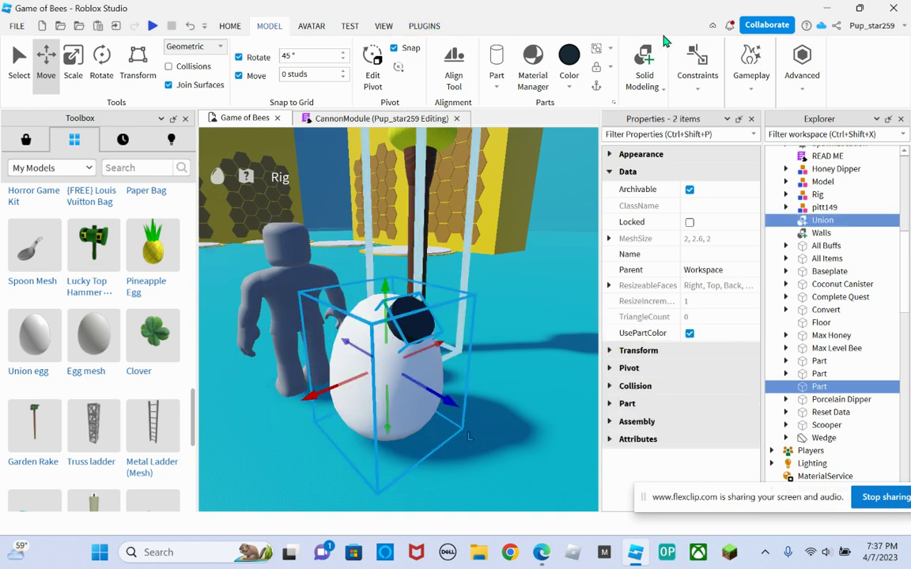
{"action": "left_click", "coordinate": [645, 75]}
{"action": "left_click", "coordinate": [636, 134]}
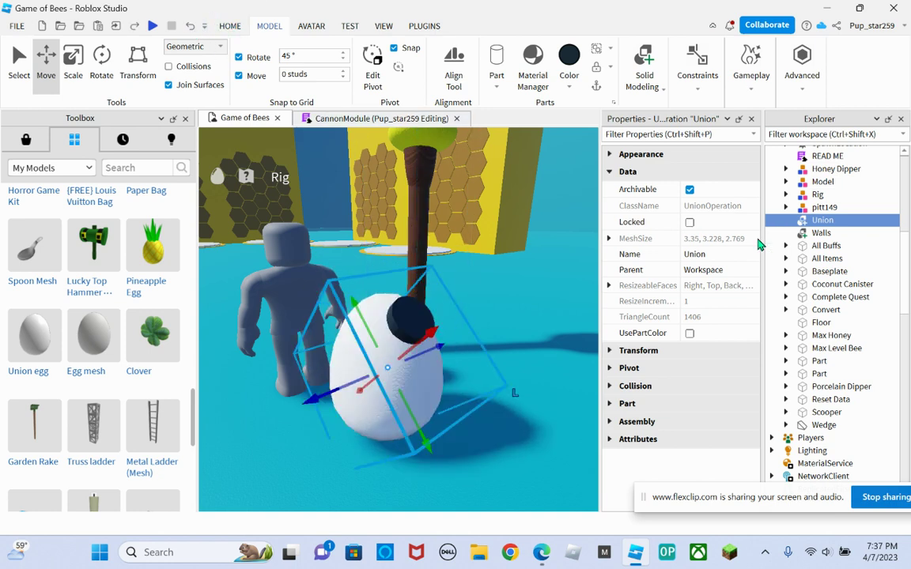
Duplicate the Honey jug accessory in the Bags folder and move the copy into Workspace
{"action": "scroll", "coordinate": [814, 308], "scroll_direction": "down", "scroll_amount": 5}
{"action": "scroll", "coordinate": [833, 348], "scroll_direction": "down", "scroll_amount": 1}
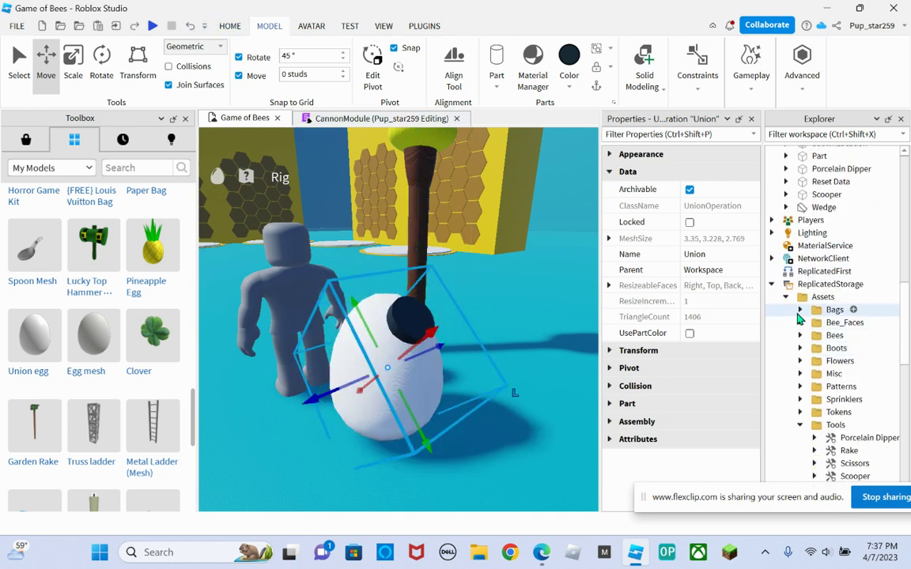
{"action": "left_click", "coordinate": [800, 311]}
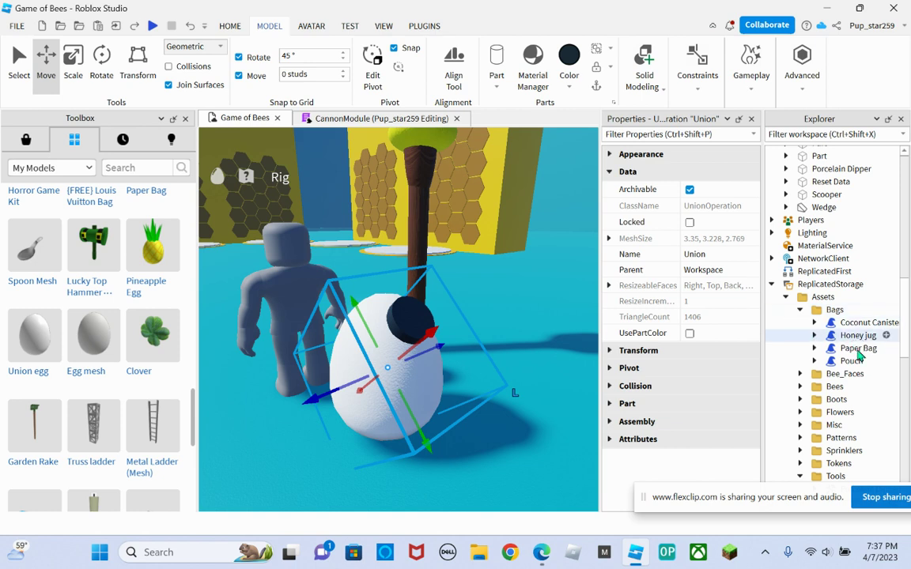
{"action": "left_click", "coordinate": [859, 348]}
{"action": "left_click", "coordinate": [851, 360]}
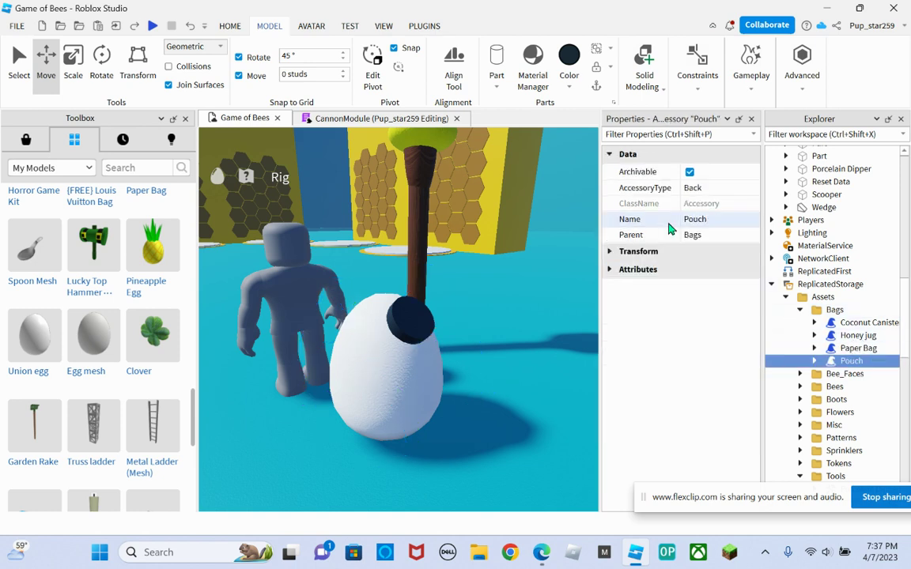
{"action": "left_click", "coordinate": [860, 336]}
{"action": "left_click", "coordinate": [229, 25]}
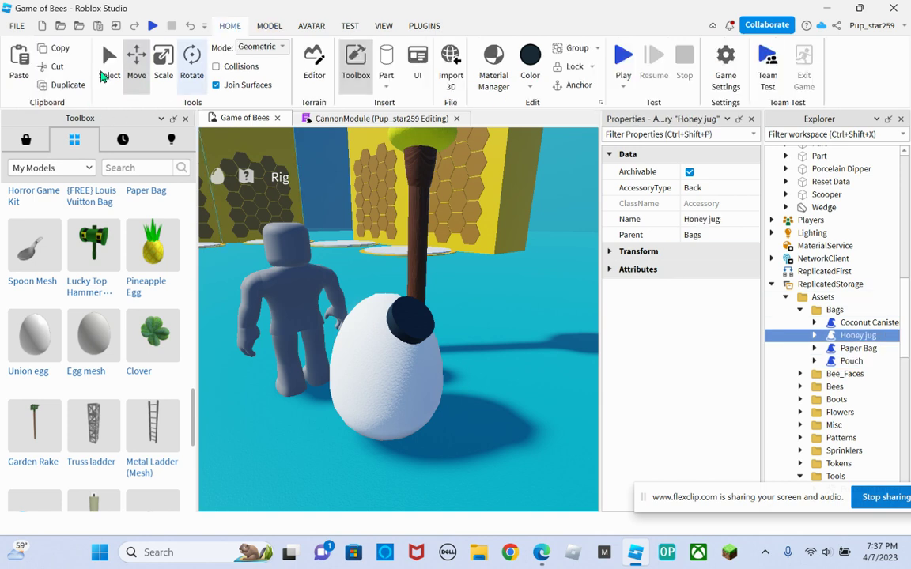
{"action": "left_click", "coordinate": [68, 84]}
{"action": "left_click_drag", "start_coordinate": [858, 358], "coordinate": [849, 164]}
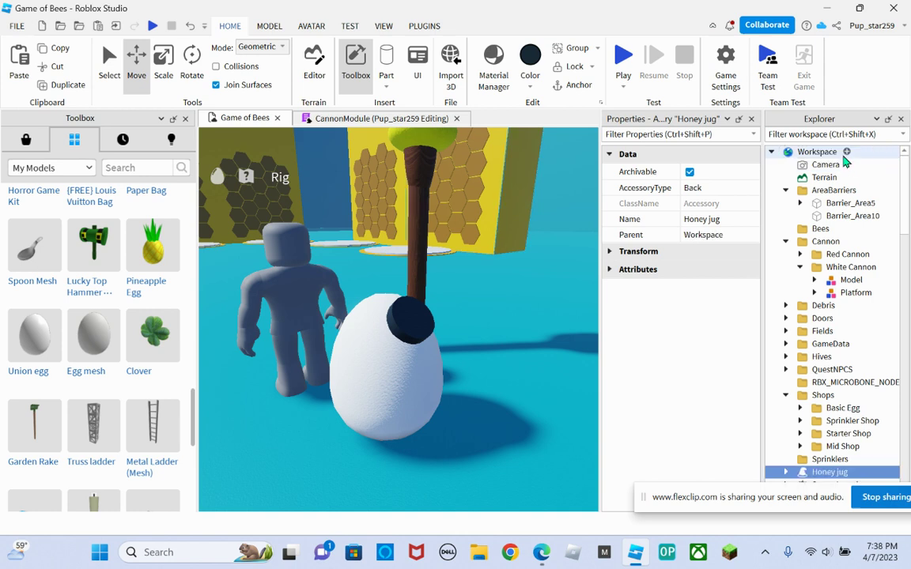
Position the Honey jug copy inside the egg so the two overlap behind the rig
{"action": "right_click_drag", "start_coordinate": [531, 198], "coordinate": [570, 214]}
{"action": "scroll", "coordinate": [411, 185], "scroll_direction": "down", "scroll_amount": 5}
{"action": "right_click_drag", "start_coordinate": [411, 185], "coordinate": [428, 192]}
{"action": "left_click_drag", "start_coordinate": [564, 276], "coordinate": [391, 324]}
{"action": "key", "text": "a"}
{"action": "right_click_drag", "start_coordinate": [390, 325], "coordinate": [338, 319]}
{"action": "scroll", "coordinate": [397, 321], "scroll_direction": "up", "scroll_amount": 5}
{"action": "key", "text": "a"}
{"action": "key", "text": "d"}
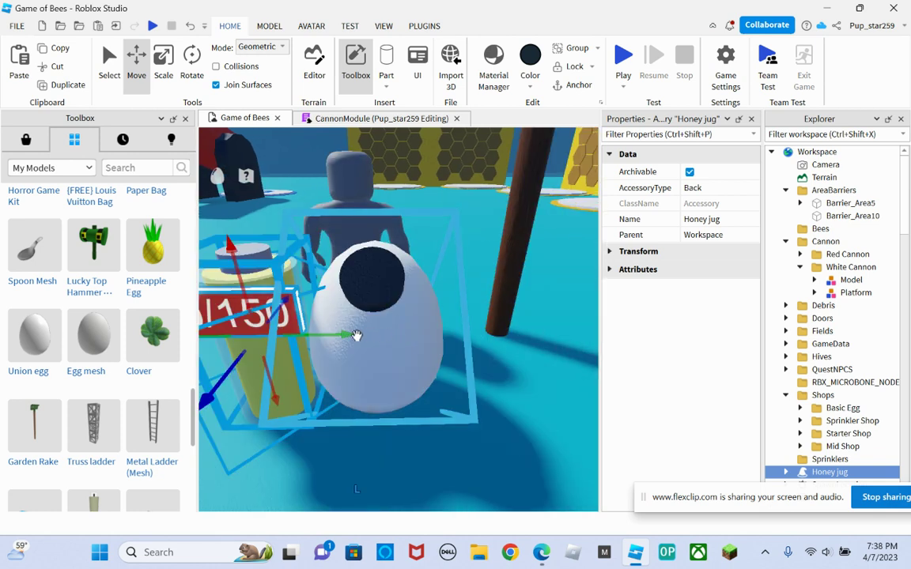
{"action": "left_click_drag", "start_coordinate": [360, 335], "coordinate": [453, 342]}
{"action": "right_click_drag", "start_coordinate": [450, 342], "coordinate": [474, 321]}
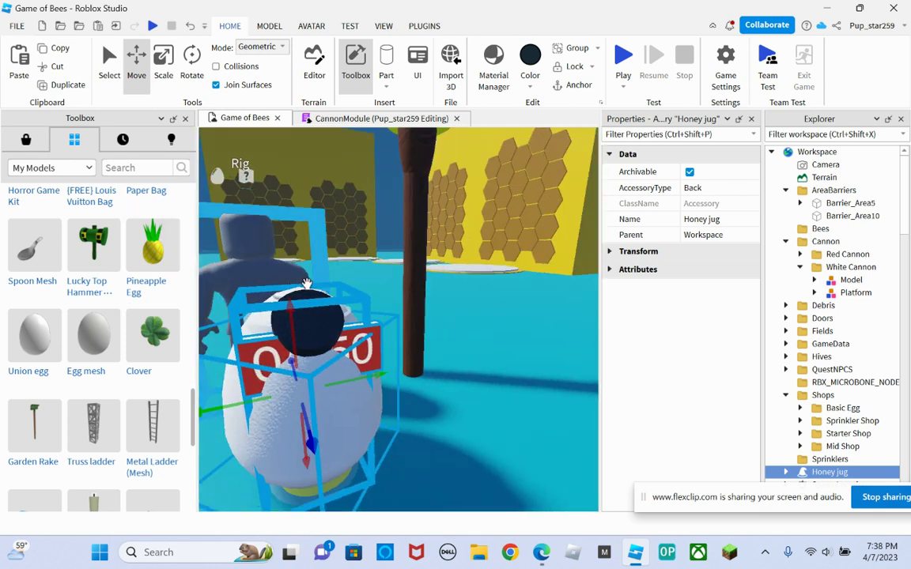
{"action": "right_click_drag", "start_coordinate": [340, 286], "coordinate": [349, 283]}
{"action": "key", "text": "a"}
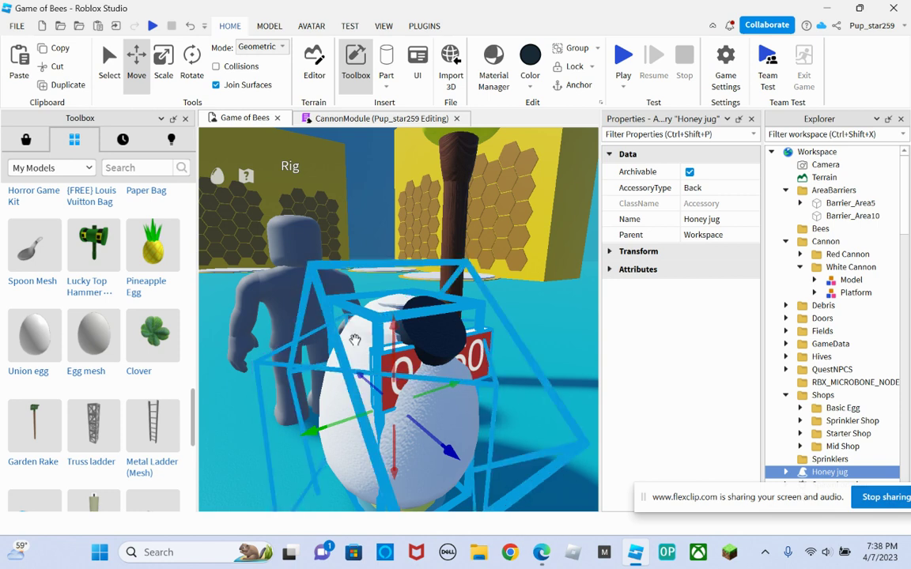
Cut the original jug model from the Honey jug copy and move the egg Union into that accessory
{"action": "left_click", "coordinate": [337, 371]}
{"action": "scroll", "coordinate": [808, 357], "scroll_direction": "down", "scroll_amount": 4}
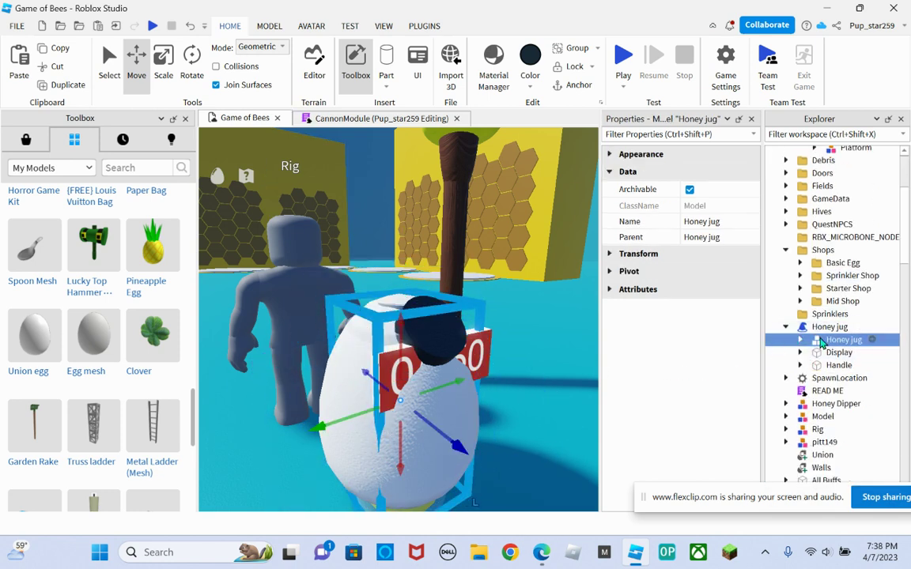
{"action": "left_click", "coordinate": [53, 66]}
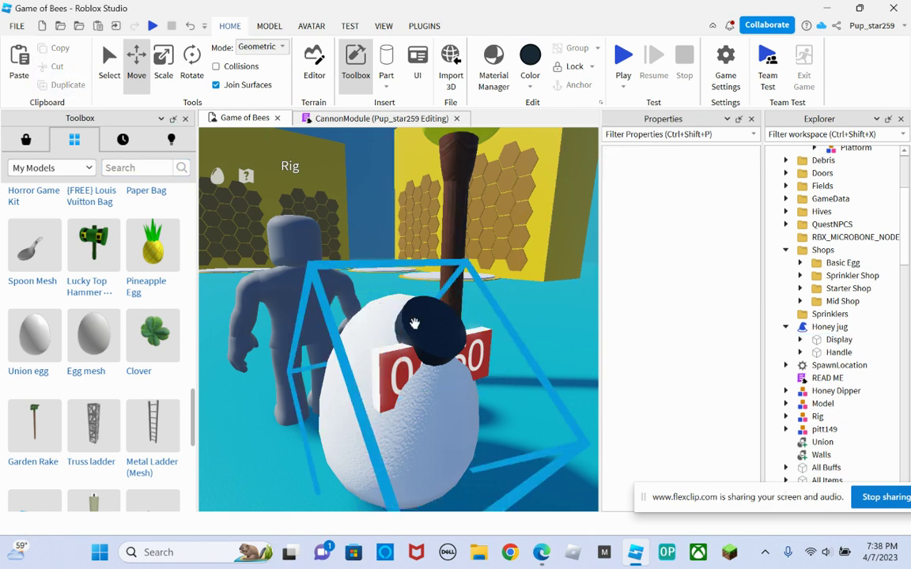
{"action": "left_click", "coordinate": [414, 322]}
{"action": "left_click_drag", "start_coordinate": [832, 417], "coordinate": [854, 326]}
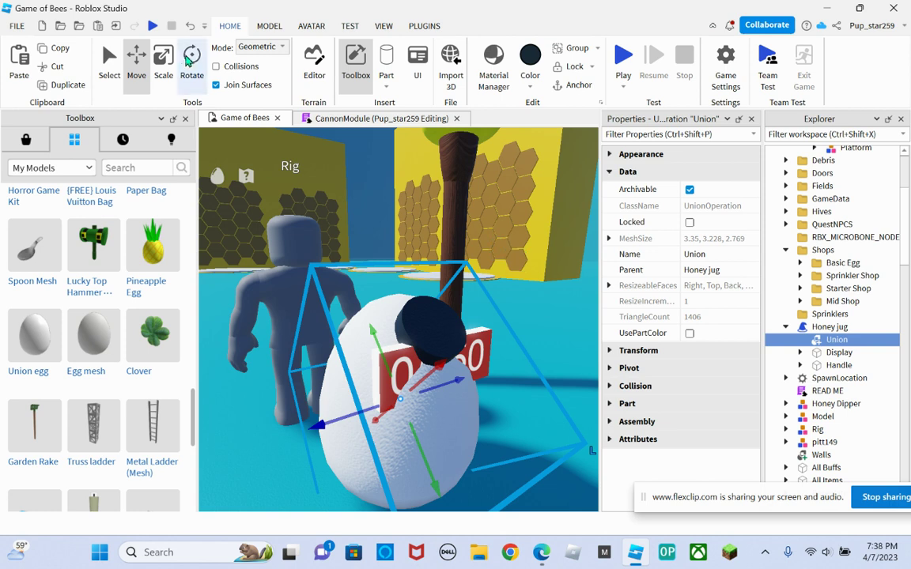
Set the rotation snap to 5° and rotate the egg Union to straighten it behind the rig
{"action": "left_click", "coordinate": [163, 66]}
{"action": "right_click_drag", "start_coordinate": [424, 299], "coordinate": [385, 250]}
{"action": "left_click", "coordinate": [191, 63]}
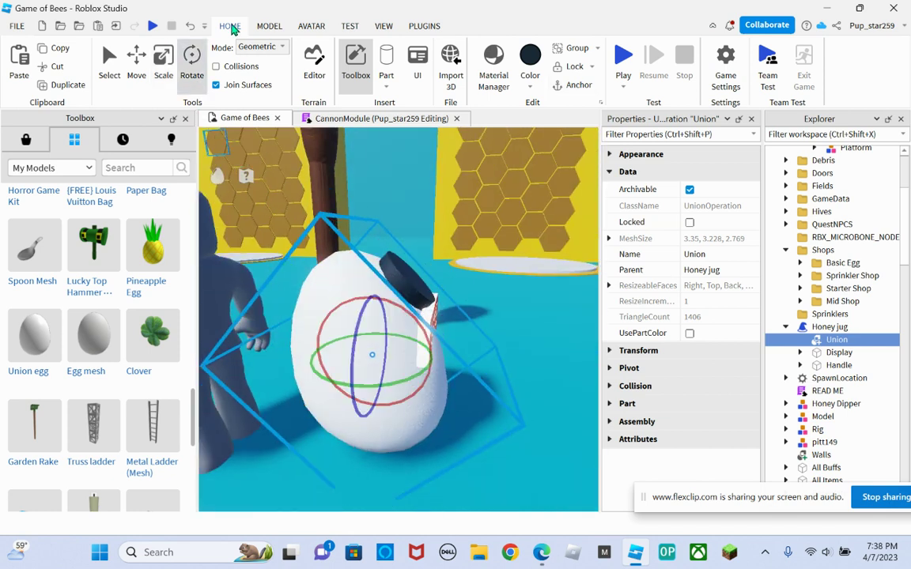
{"action": "left_click", "coordinate": [268, 26]}
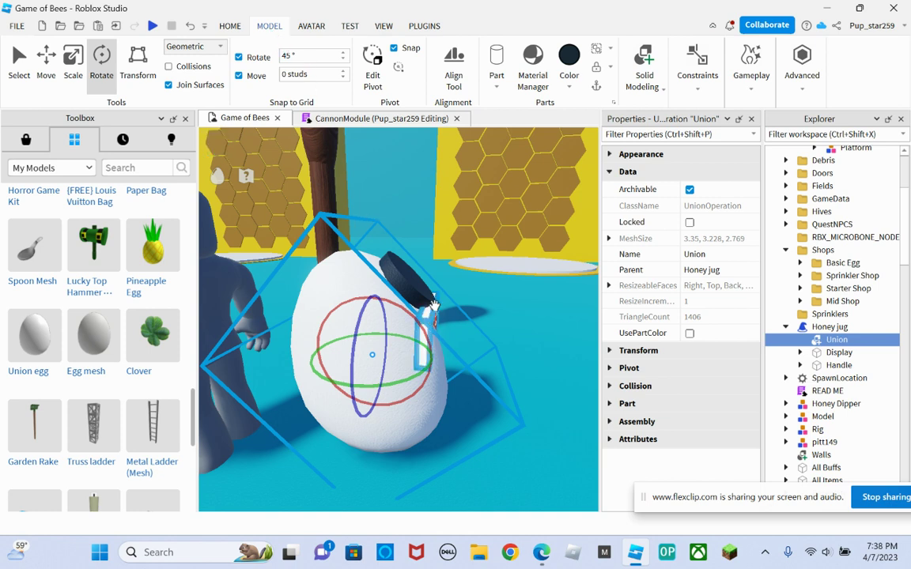
{"action": "left_click_drag", "start_coordinate": [408, 314], "coordinate": [423, 332]}
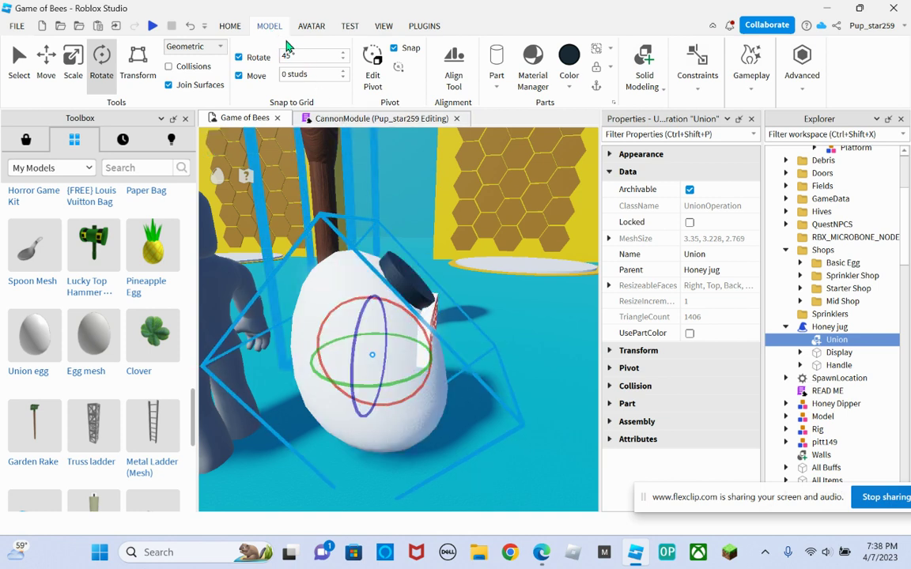
{"action": "type", "text": "5"}
{"action": "left_click_drag", "start_coordinate": [391, 303], "coordinate": [389, 230]}
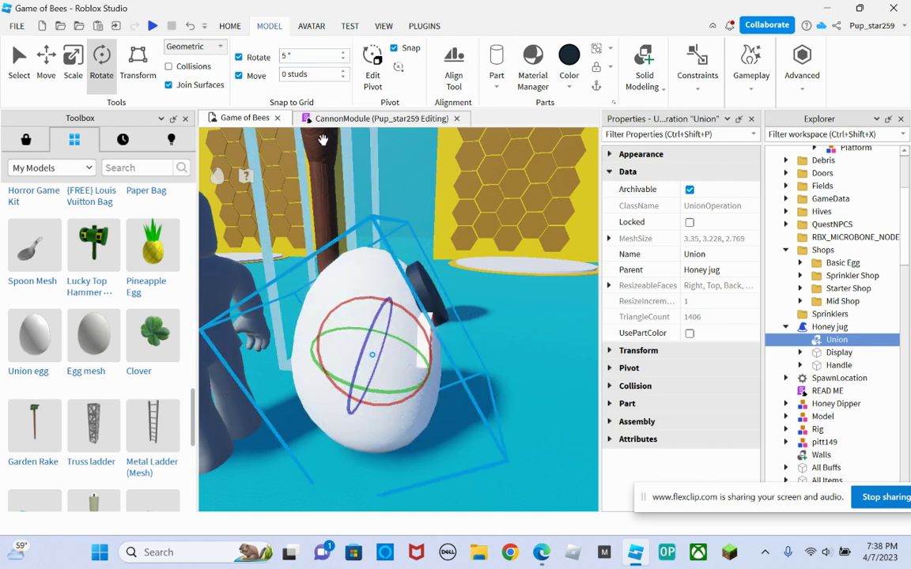
Separate the egg Union back into the egg and the dark cylinder
{"action": "right_click_drag", "start_coordinate": [380, 170], "coordinate": [467, 210]}
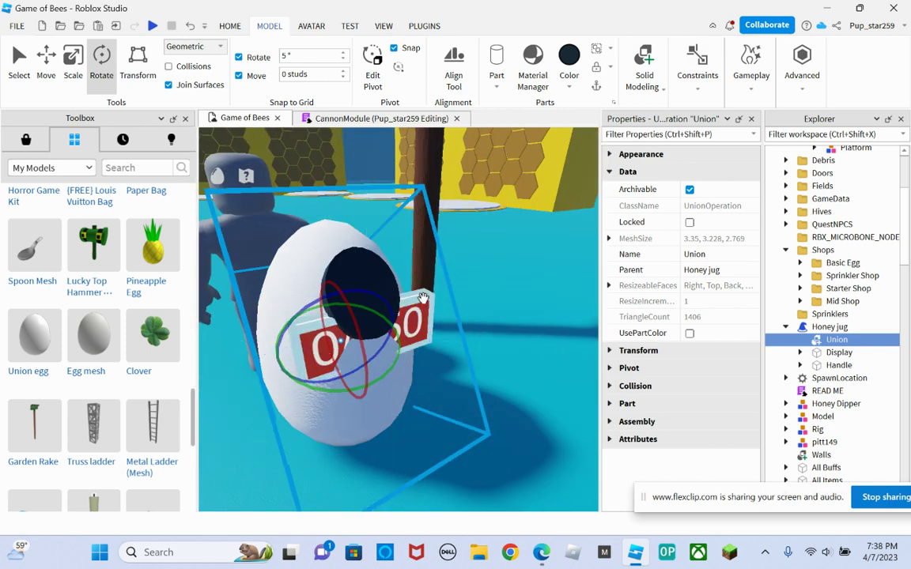
{"action": "right_click_drag", "start_coordinate": [410, 293], "coordinate": [419, 289]}
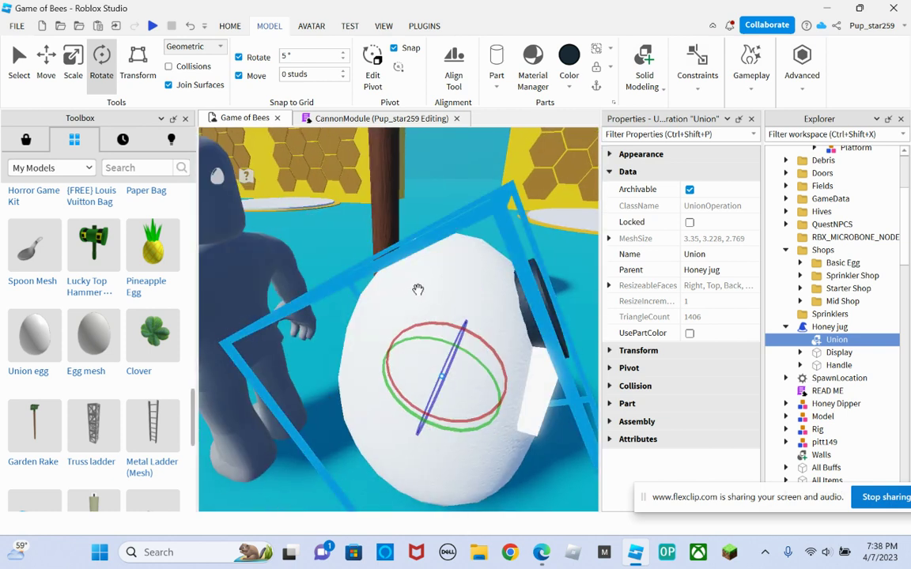
{"action": "key", "text": "d"}
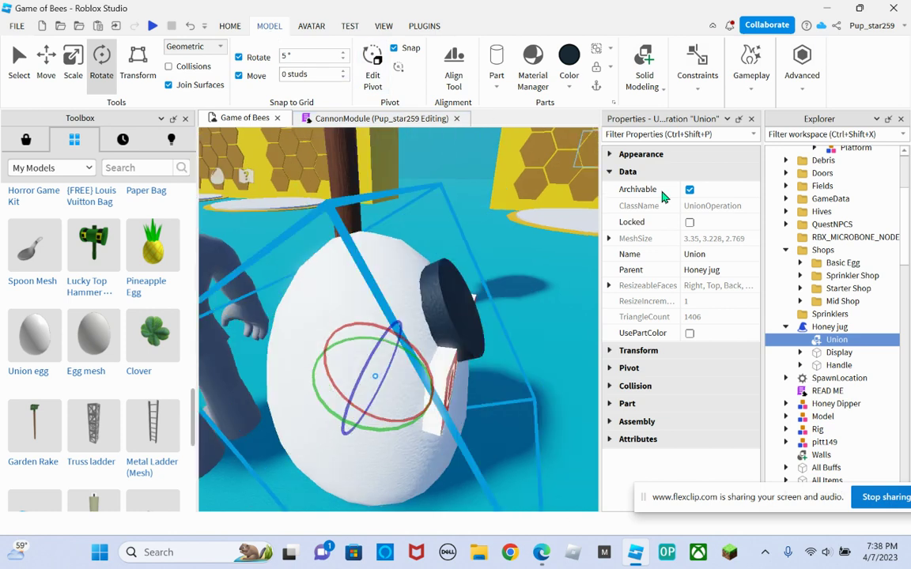
{"action": "left_click", "coordinate": [645, 75]}
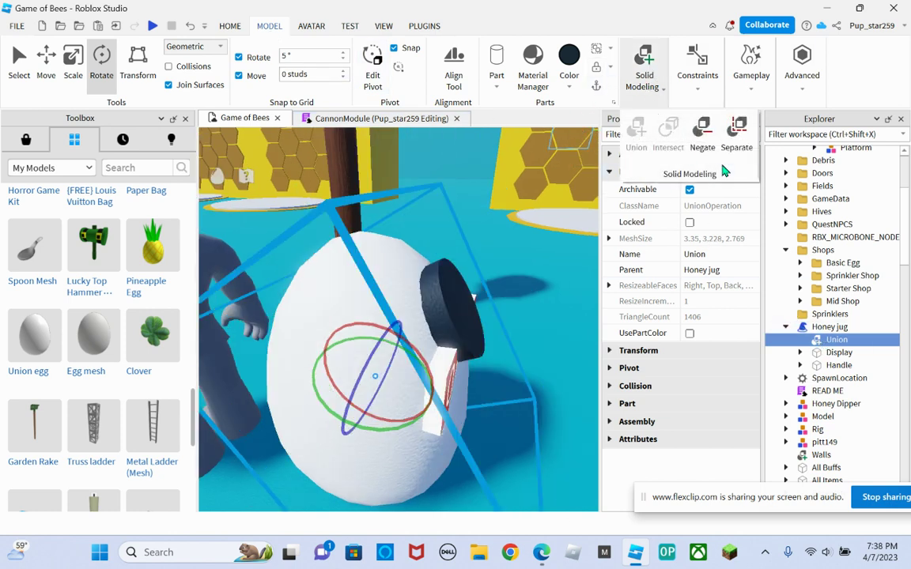
{"action": "left_click", "coordinate": [738, 136]}
{"action": "left_click", "coordinate": [488, 326]}
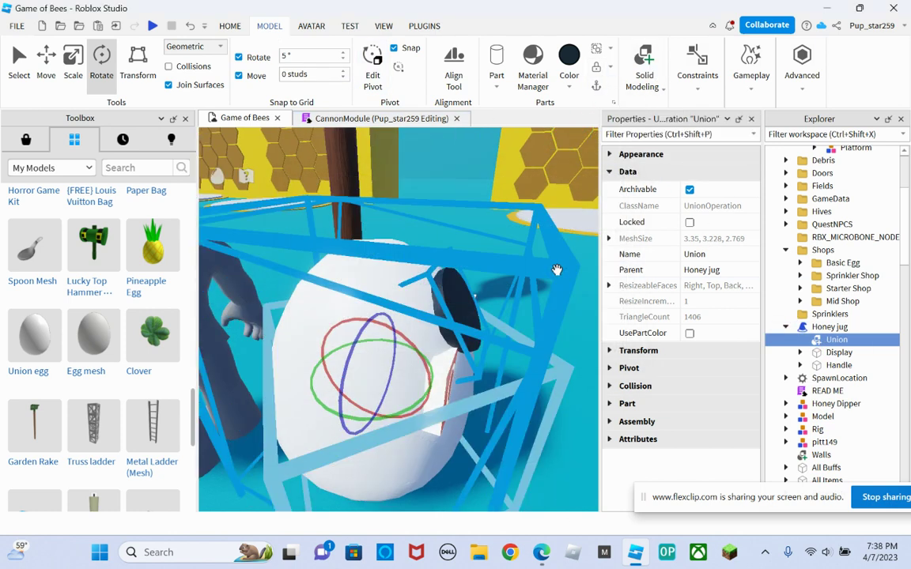
{"action": "double_click", "coordinate": [834, 339]}
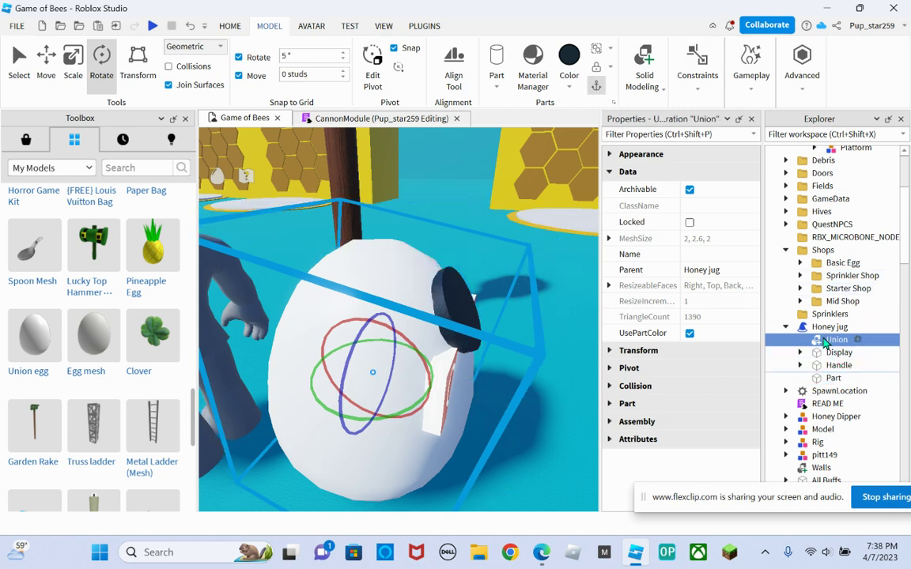
Extend the dark cylinder slightly outward from the egg's surface
{"action": "left_click", "coordinate": [834, 378]}
{"action": "left_click", "coordinate": [76, 70]}
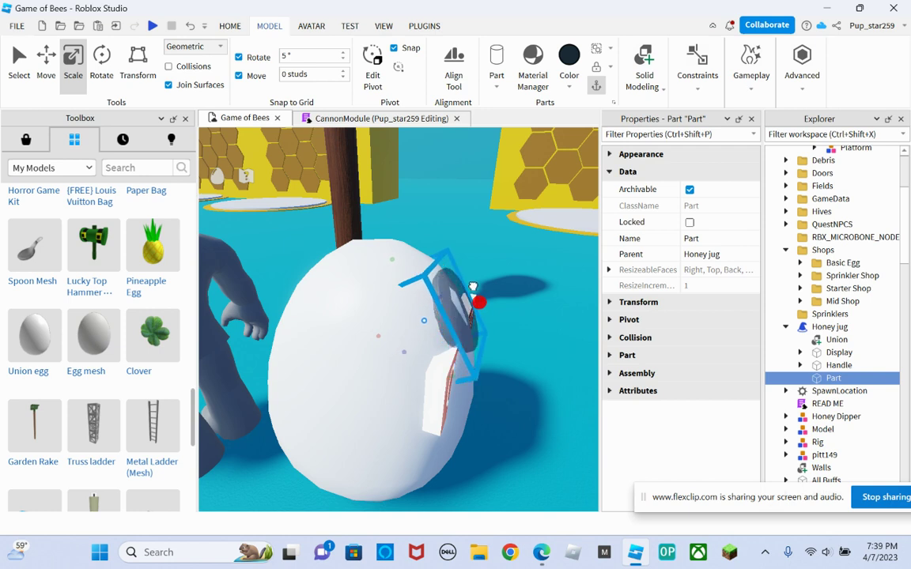
{"action": "left_click_drag", "start_coordinate": [476, 290], "coordinate": [483, 291]}
Stretch the white egg slightly taller and rotate it upright
{"action": "right_click_drag", "start_coordinate": [486, 299], "coordinate": [487, 303]}
{"action": "key", "text": "d"}
{"action": "left_click", "coordinate": [414, 318]}
{"action": "left_click", "coordinate": [414, 284]}
{"action": "left_click_drag", "start_coordinate": [384, 232], "coordinate": [364, 222]}
{"action": "left_click", "coordinate": [102, 74]}
{"action": "left_click_drag", "start_coordinate": [412, 261], "coordinate": [432, 287]}
Adjust the dark cylinder's position on the egg's upper front, just above the number display
{"action": "right_click_drag", "start_coordinate": [466, 245], "coordinate": [400, 258]}
{"action": "key", "text": "a"}
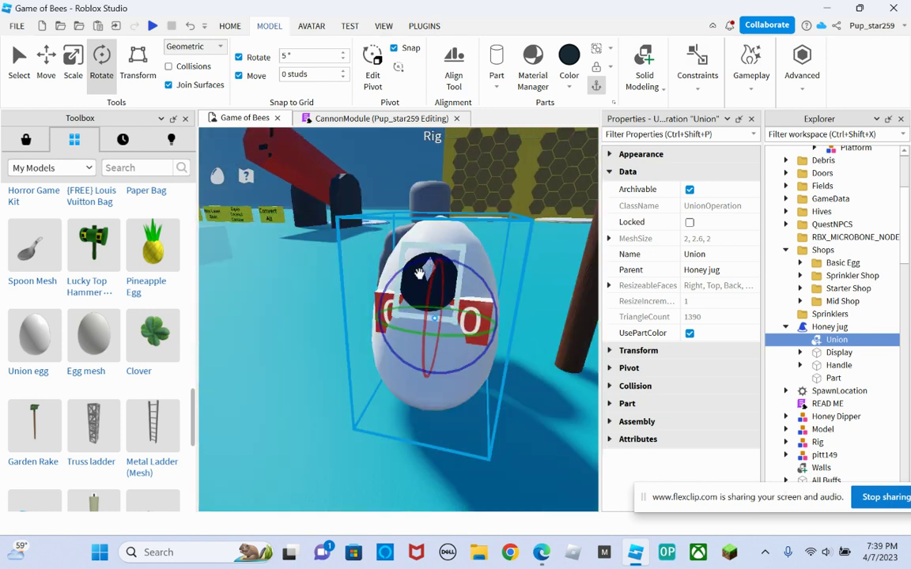
{"action": "left_click", "coordinate": [413, 263]}
{"action": "left_click", "coordinate": [45, 72]}
{"action": "right_click_drag", "start_coordinate": [494, 278], "coordinate": [465, 268]}
{"action": "key", "text": "d"}
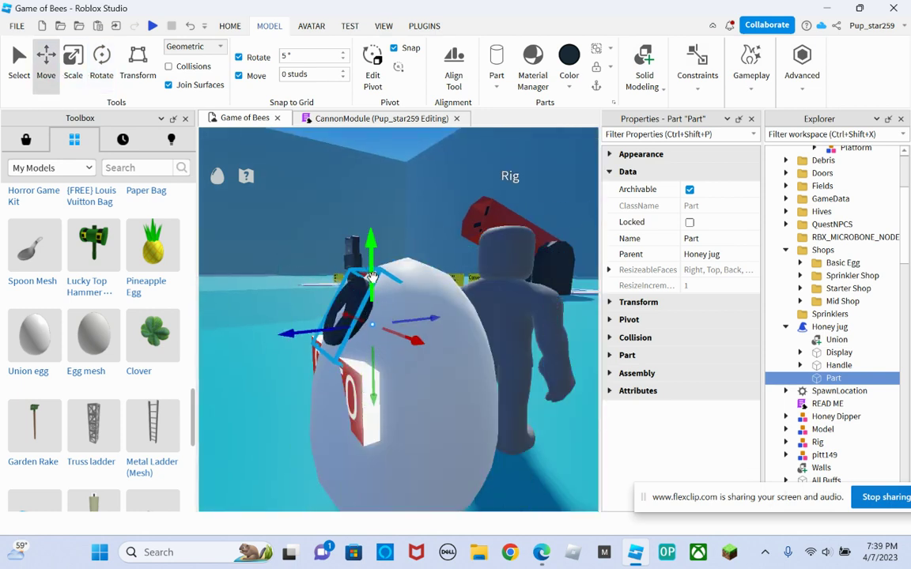
{"action": "right_click_drag", "start_coordinate": [331, 328], "coordinate": [333, 330]}
Union the repositioned dark cylinder with the reshaped egg inside the Honey jug accessory
{"action": "left_click", "coordinate": [822, 340], "text": "ctrl"}
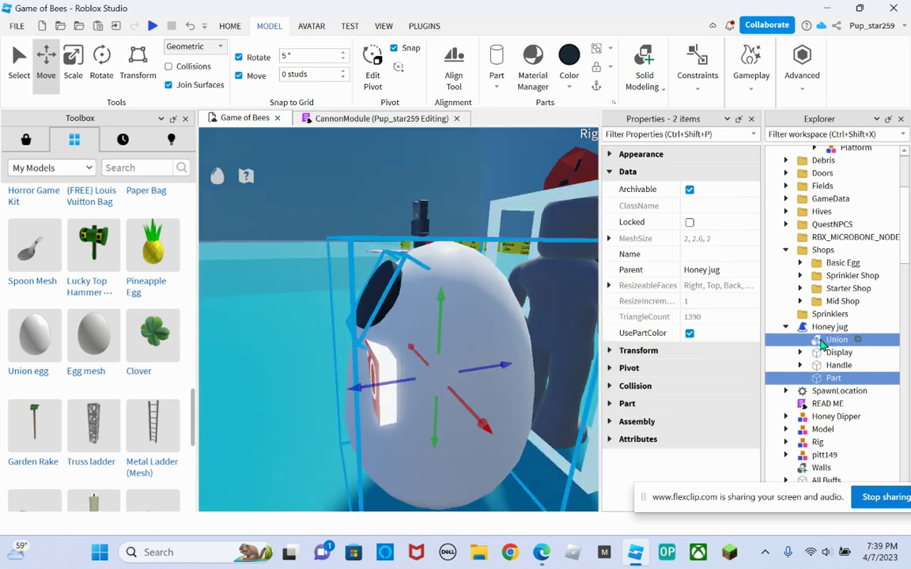
{"action": "left_click", "coordinate": [650, 57]}
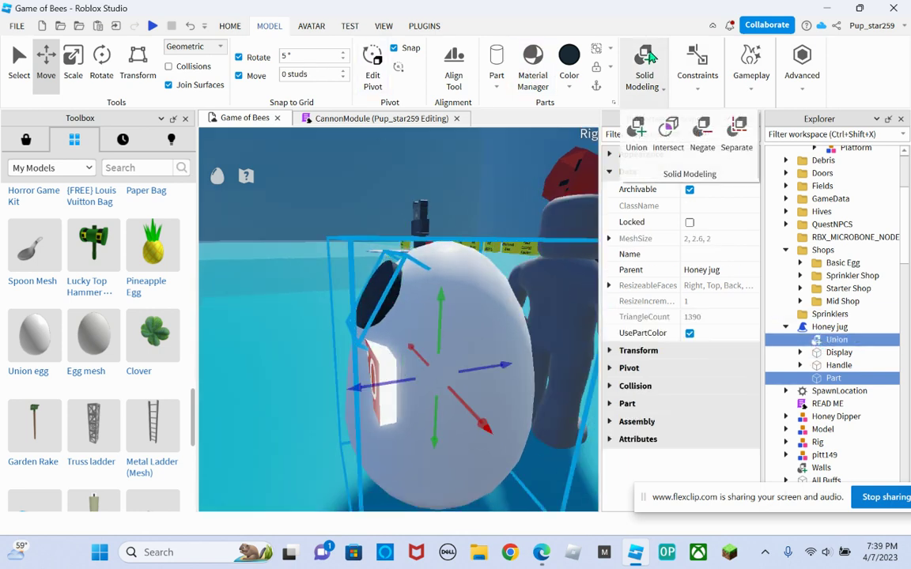
{"action": "left_click", "coordinate": [636, 134]}
{"action": "right_click_drag", "start_coordinate": [495, 215], "coordinate": [495, 216]}
{"action": "key", "text": "s"}
{"action": "key", "text": "w"}
{"action": "key", "text": "s"}
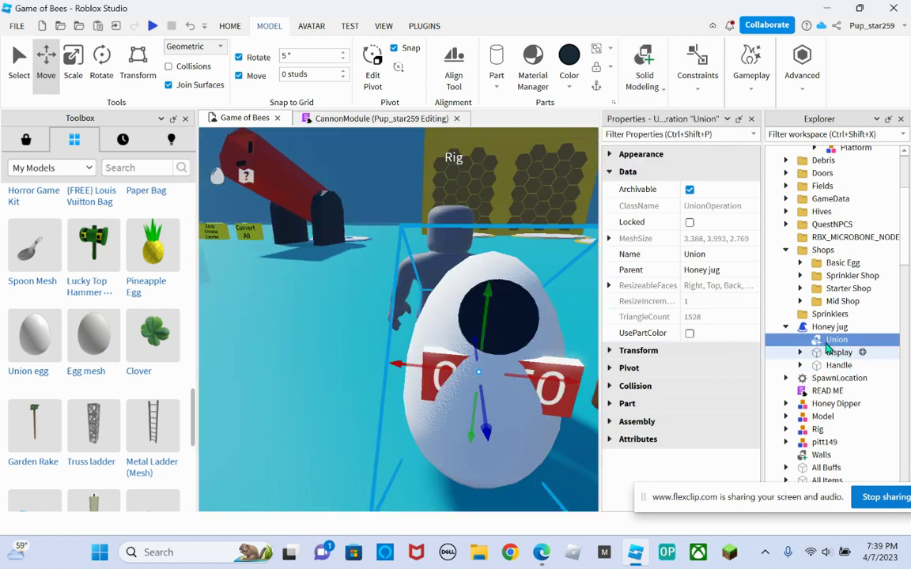
Rotate the Honey jug's number Display slightly and move it outward onto the egg's front surface
{"action": "left_click", "coordinate": [838, 352]}
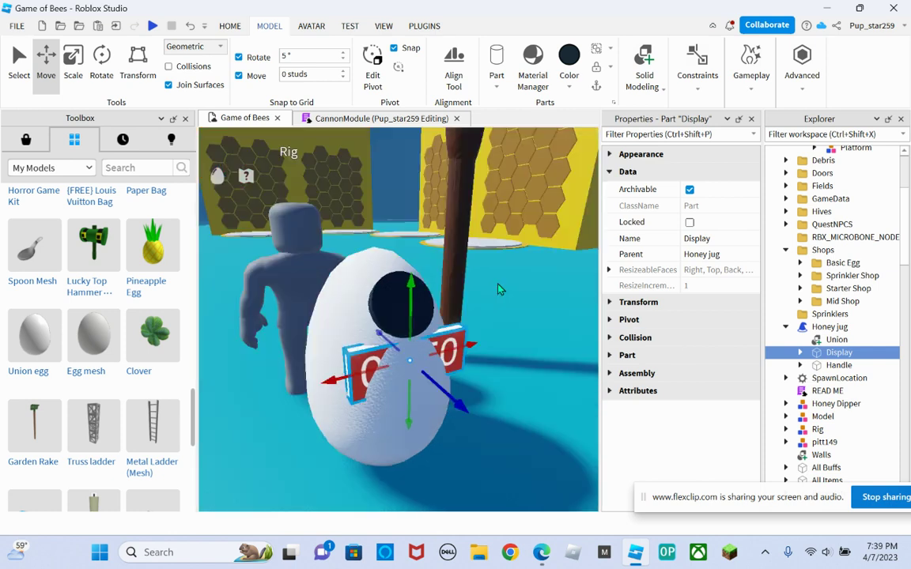
{"action": "left_click", "coordinate": [101, 64]}
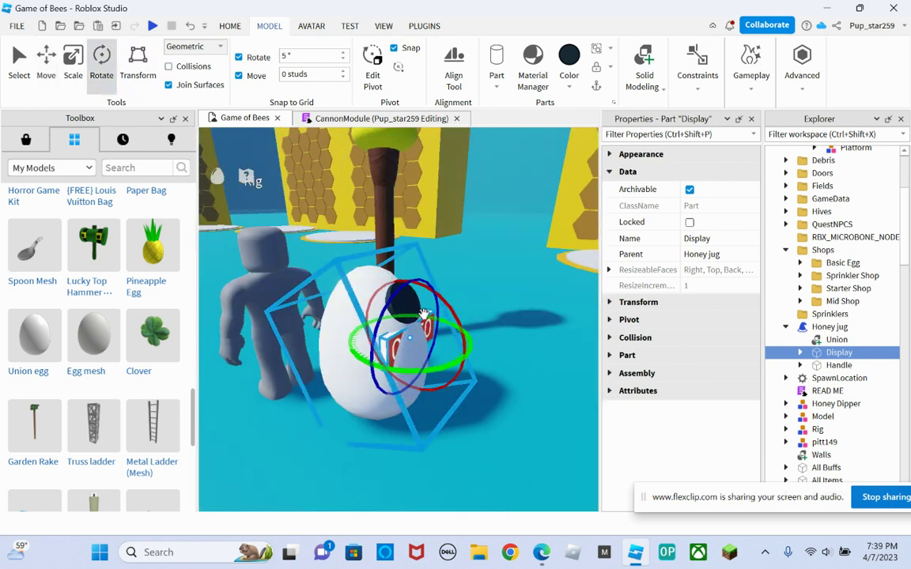
{"action": "left_click_drag", "start_coordinate": [446, 290], "coordinate": [446, 286]}
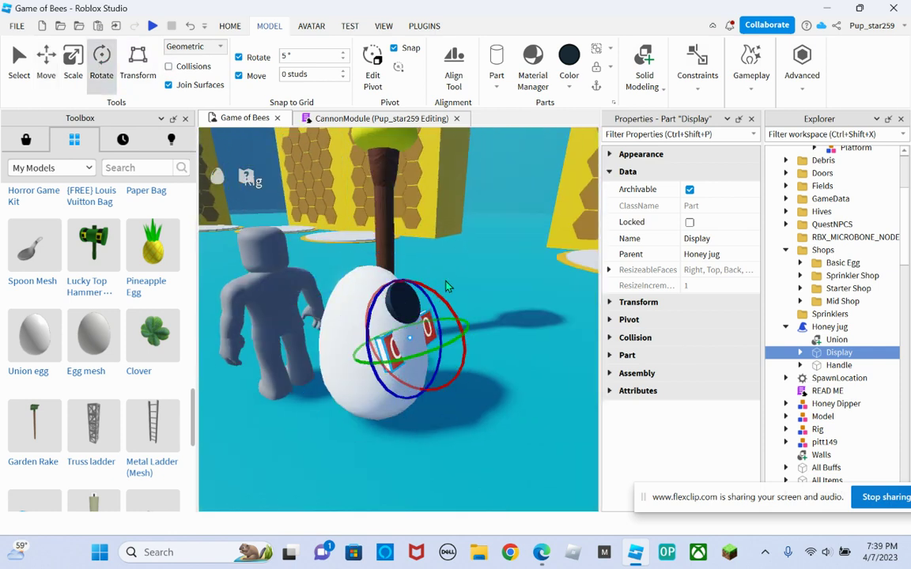
{"action": "left_click", "coordinate": [46, 63]}
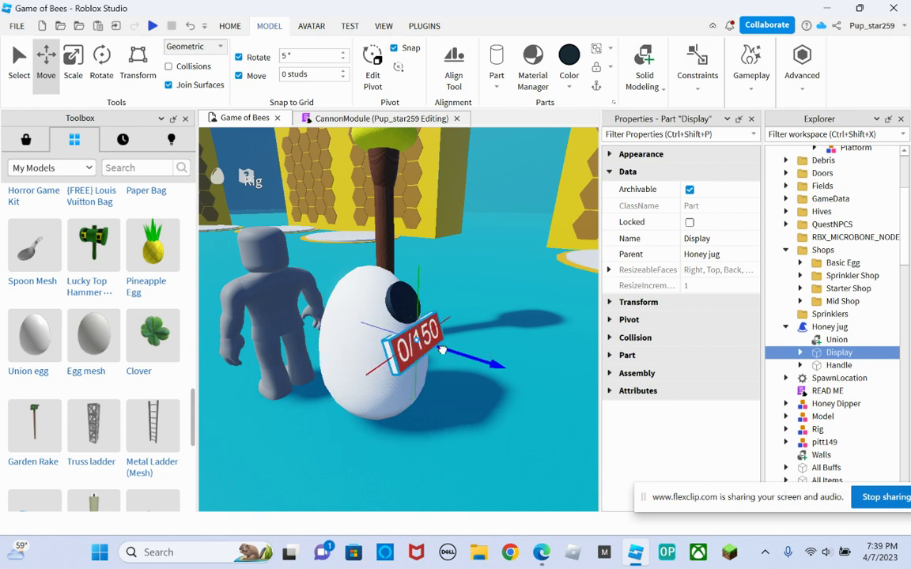
Set grid snapping to 45° for rotation and 1 stud for movement
{"action": "left_click", "coordinate": [312, 56]}
{"action": "type", "text": "45"}
{"action": "left_click", "coordinate": [308, 73]}
{"action": "type", "text": "1"}
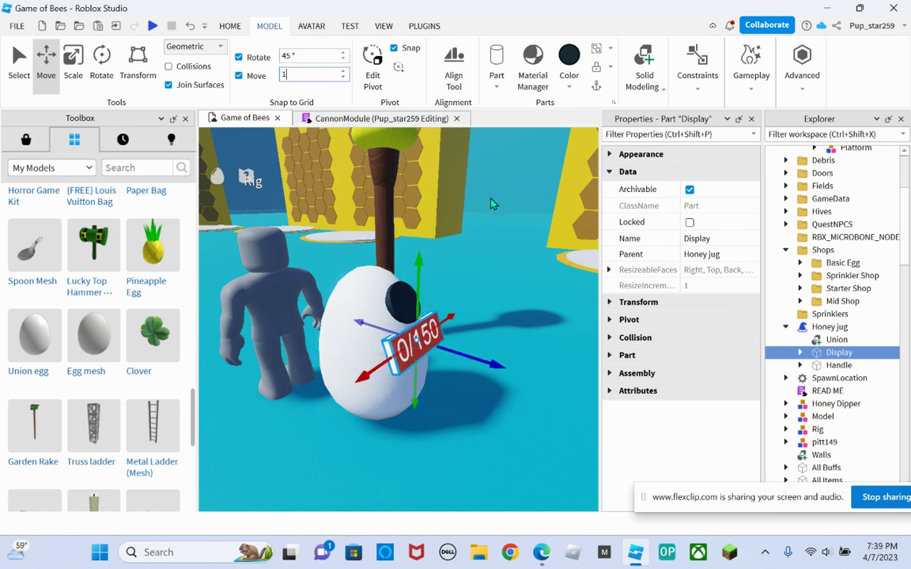
{"action": "key", "text": "Return"}
{"action": "left_click", "coordinate": [430, 246]}
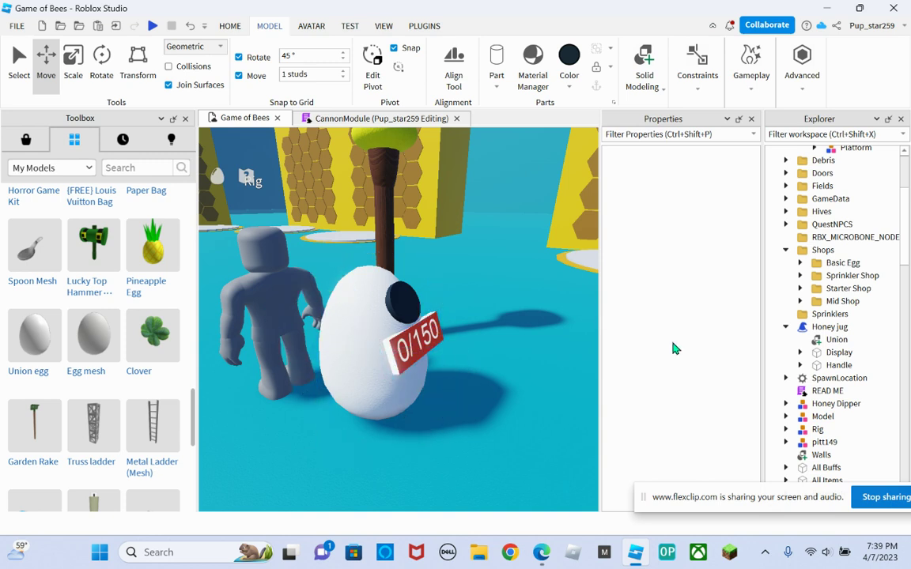
With move snapping set to 0, raise the Honey jug's Handle slightly within the egg, and restore snapping to 1 stud
{"action": "left_click", "coordinate": [846, 366]}
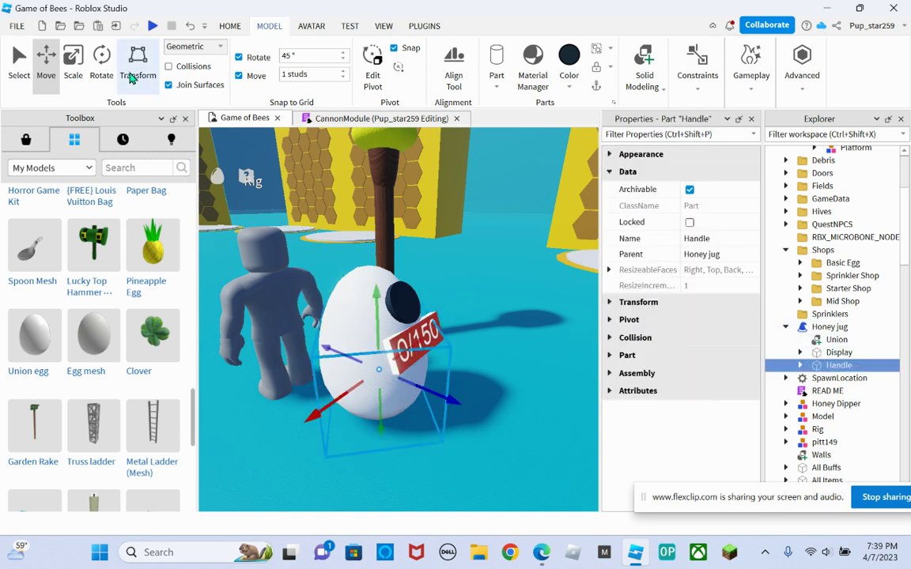
{"action": "left_click", "coordinate": [73, 62]}
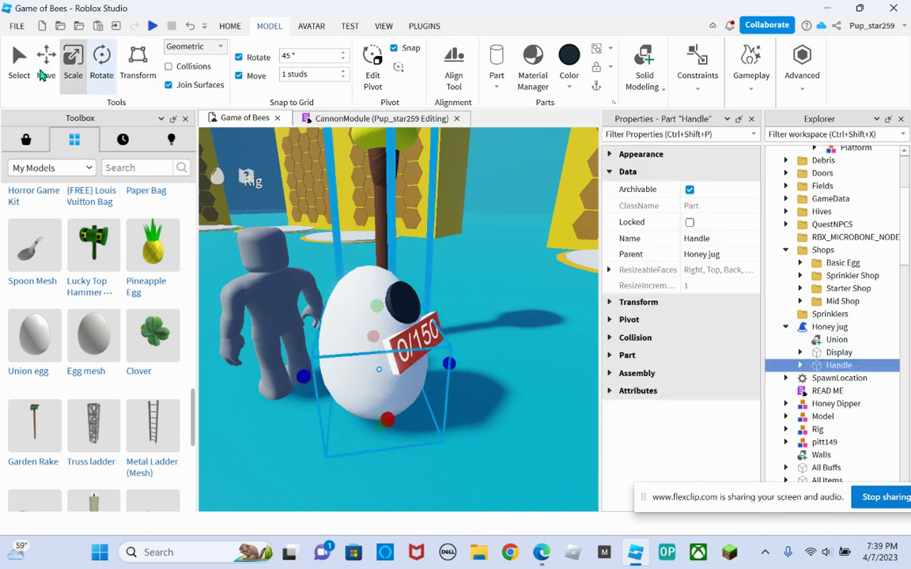
{"action": "left_click", "coordinate": [44, 65]}
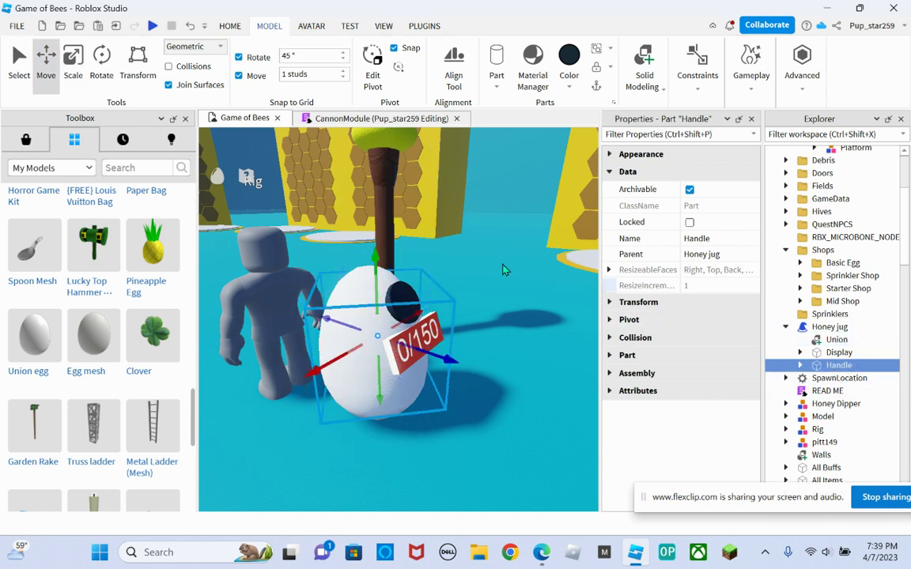
{"action": "left_click_drag", "start_coordinate": [377, 266], "coordinate": [375, 279]}
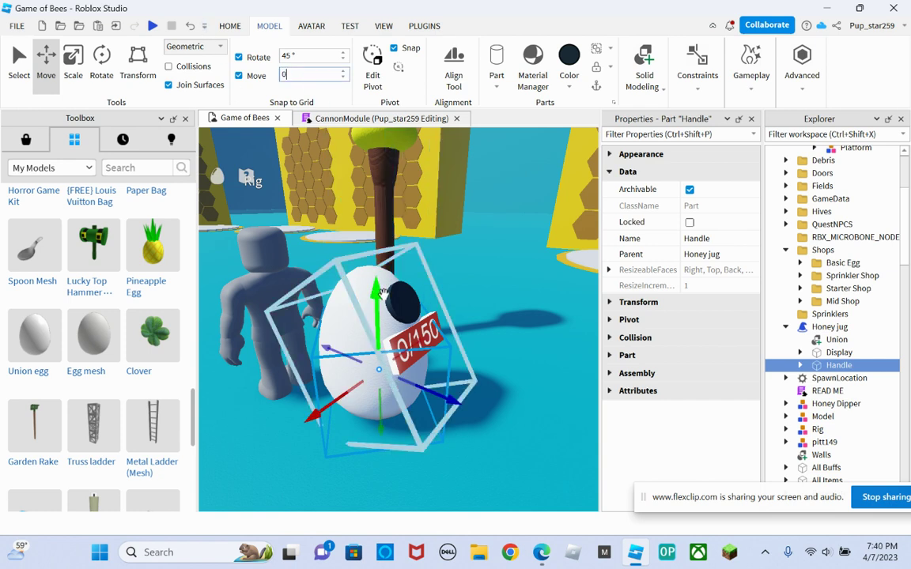
{"action": "type", "text": "0"}
{"action": "key", "text": "Return"}
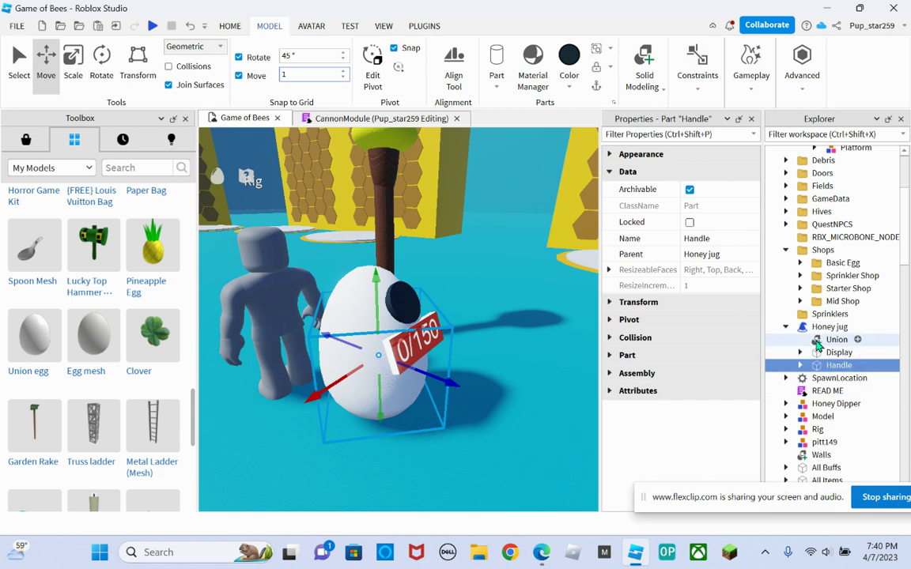
Delete two surplus WeldConstraints from the Honey jug's Handle
{"action": "left_click", "coordinate": [798, 368]}
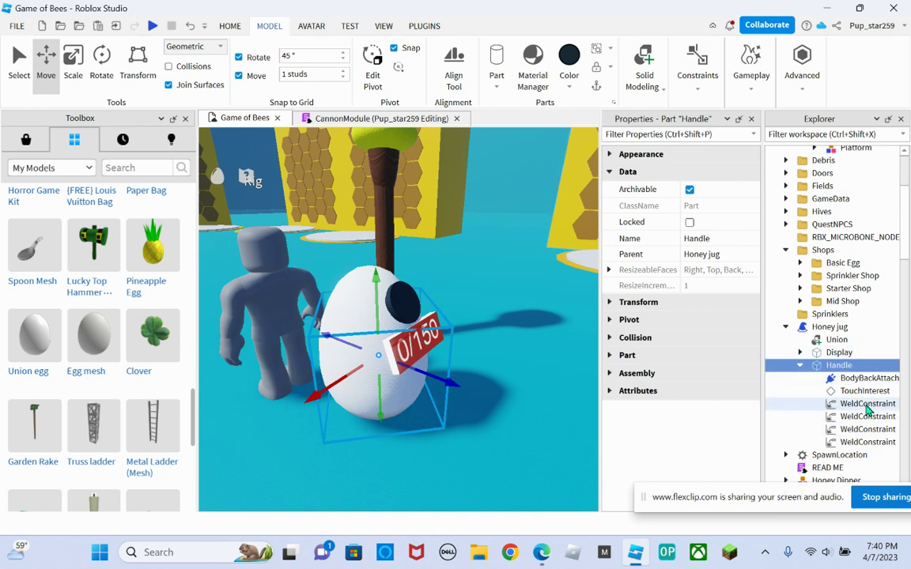
{"action": "left_click", "coordinate": [856, 419]}
{"action": "left_click", "coordinate": [855, 431]}
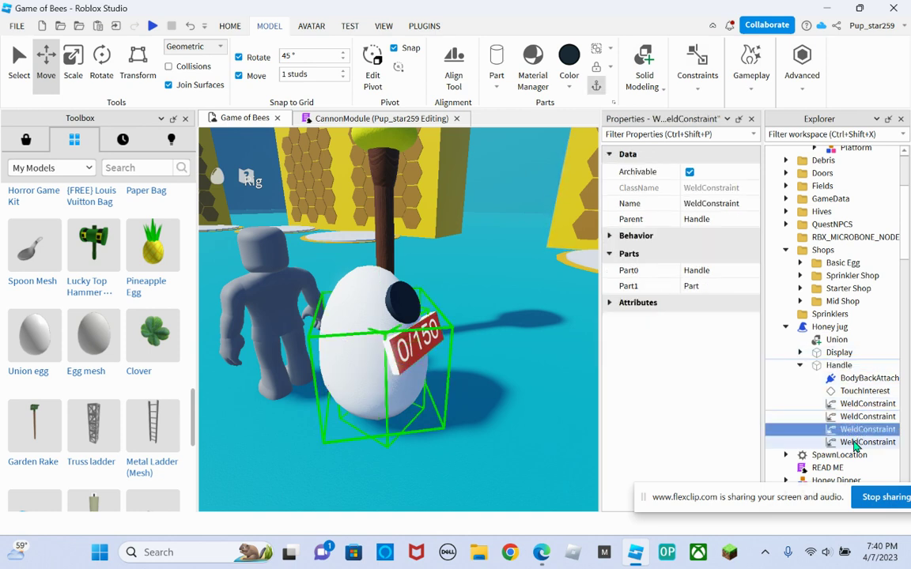
{"action": "left_click", "coordinate": [230, 25]}
{"action": "key", "text": "Delete"}
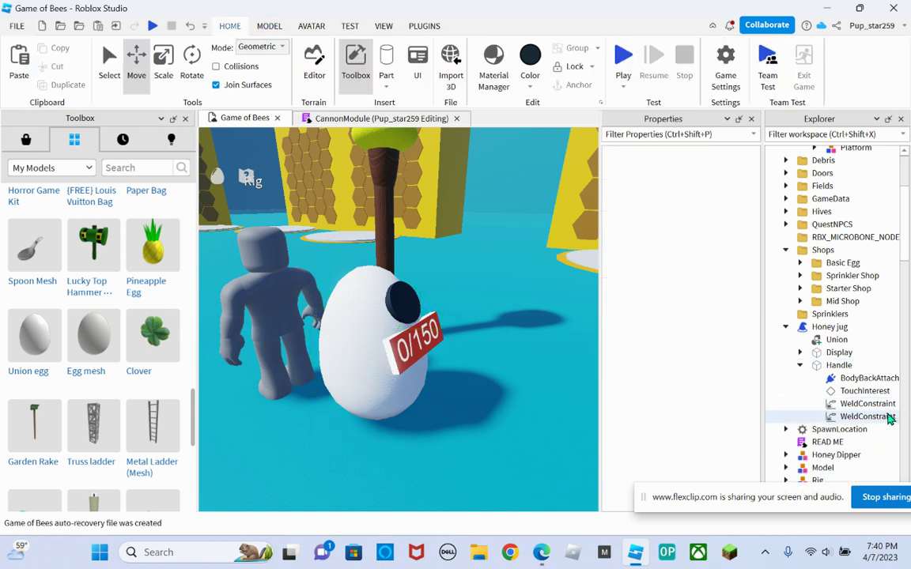
Set Part1 of the Handle's last remaining WeldConstraint to the egg Union
{"action": "left_click", "coordinate": [890, 418]}
{"action": "left_click", "coordinate": [703, 287]}
{"action": "left_click", "coordinate": [827, 339]}
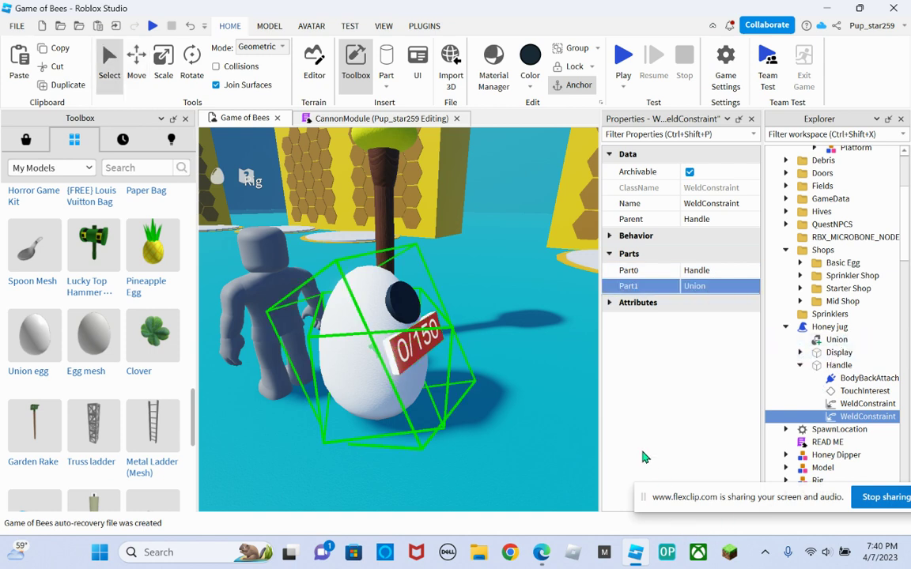
Rename the egg union and its accessory to Big Egg Bag, and move the accessory into the Bags folder in ReplicatedStorage
{"action": "left_click", "coordinate": [836, 339]}
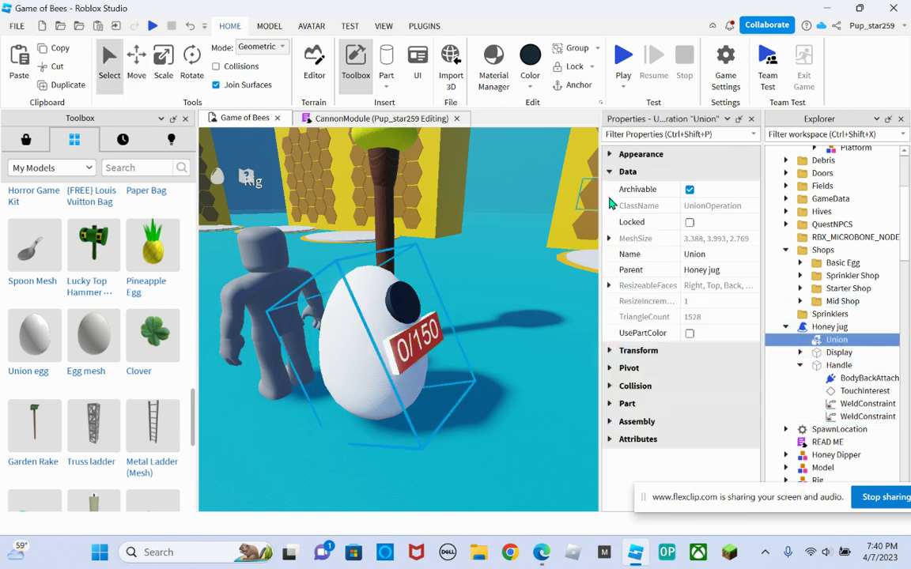
{"action": "left_click", "coordinate": [703, 254]}
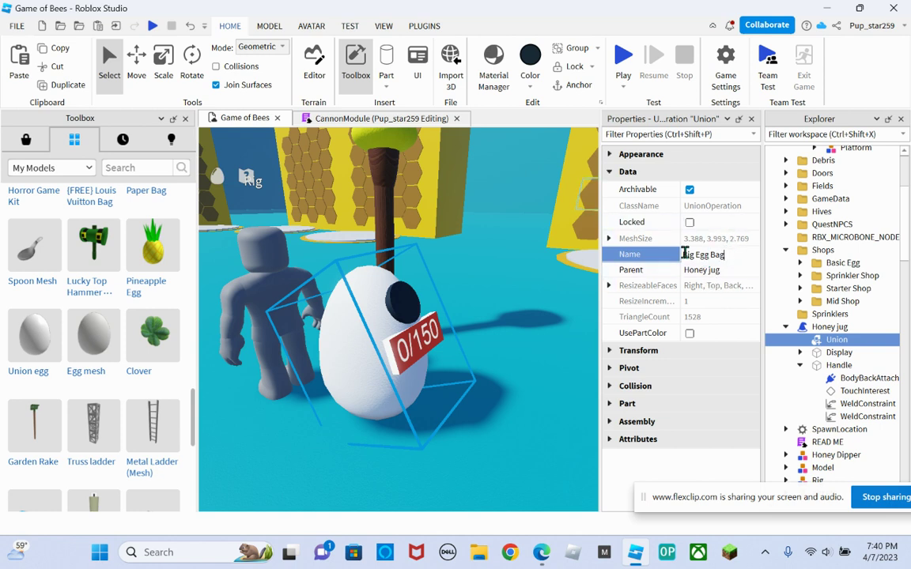
{"action": "key", "text": "Return"}
{"action": "left_click", "coordinate": [831, 327]}
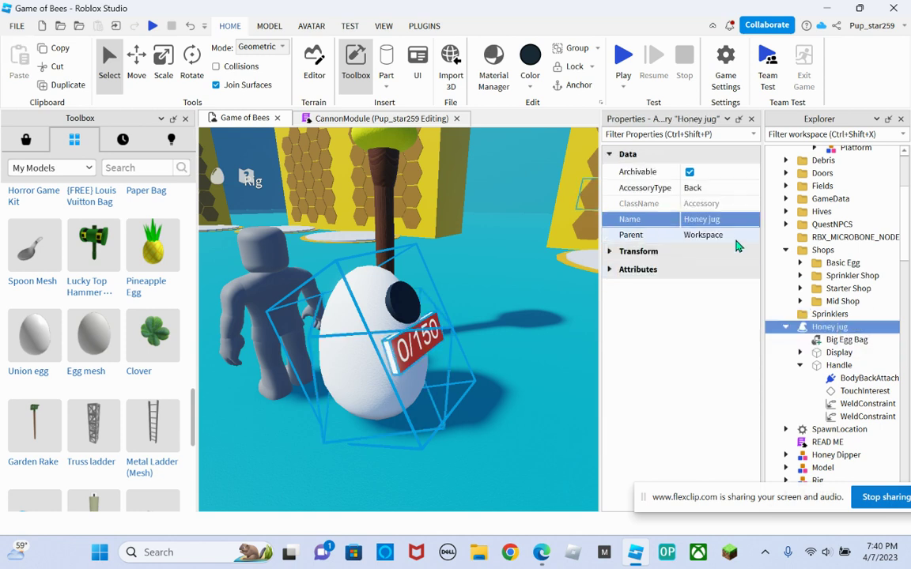
{"action": "left_click", "coordinate": [786, 328]}
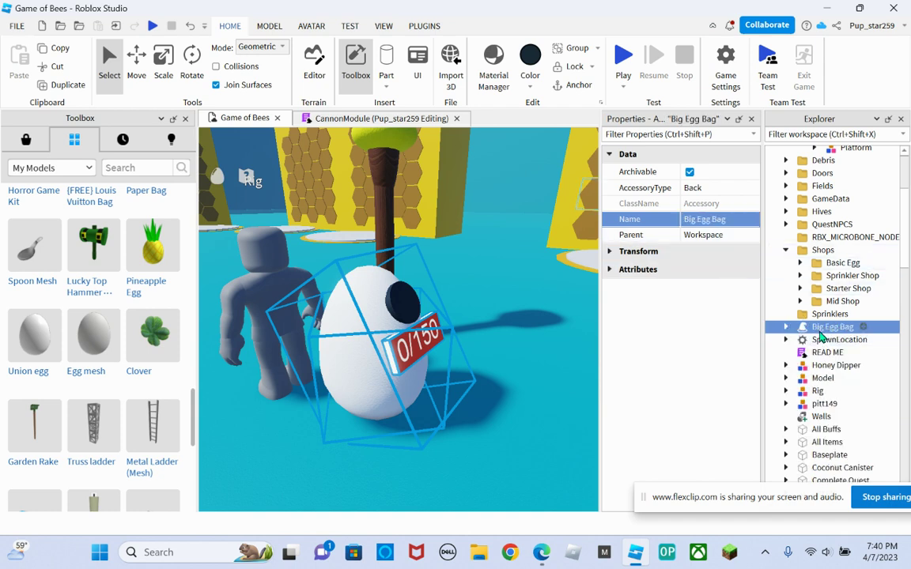
{"action": "left_click_drag", "start_coordinate": [826, 378], "coordinate": [844, 349]}
Insert the Union egg model in the Mid Shop, just in front of the displayed pouch
{"action": "right_click_drag", "start_coordinate": [497, 321], "coordinate": [462, 324]}
{"action": "key", "text": "w"}
{"action": "key", "text": "w"}
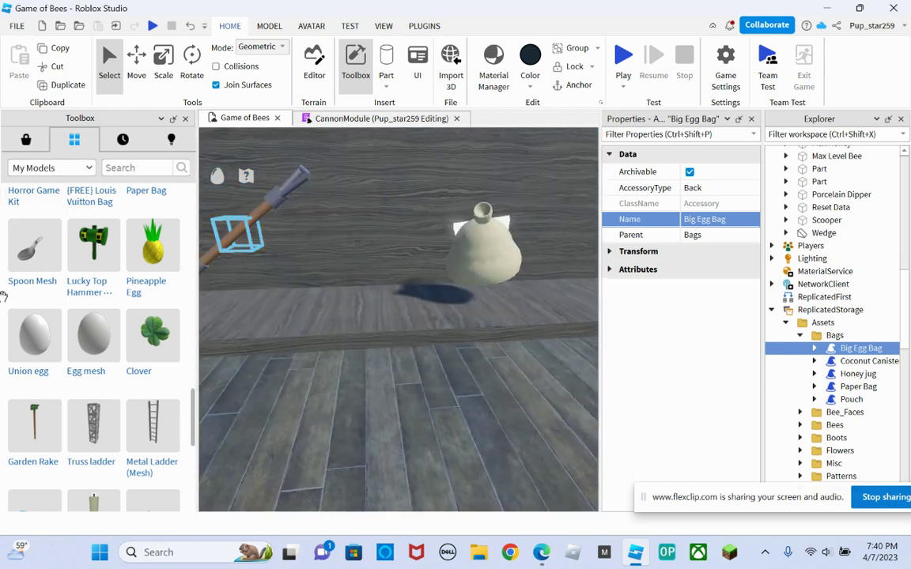
{"action": "left_click", "coordinate": [22, 326]}
{"action": "left_click_drag", "start_coordinate": [397, 353], "coordinate": [455, 302]}
Undo a height-only stretch of the inserted egg and scale it proportionally instead
{"action": "left_click", "coordinate": [137, 75]}
{"action": "left_click", "coordinate": [163, 79]}
{"action": "scroll", "coordinate": [384, 240], "scroll_direction": "down", "scroll_amount": 4}
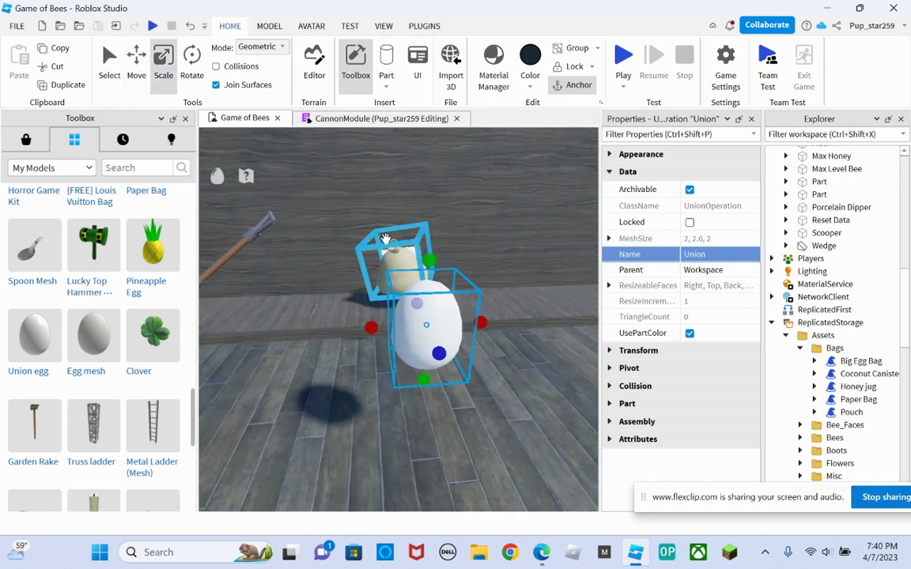
{"action": "left_click_drag", "start_coordinate": [431, 260], "coordinate": [432, 220]}
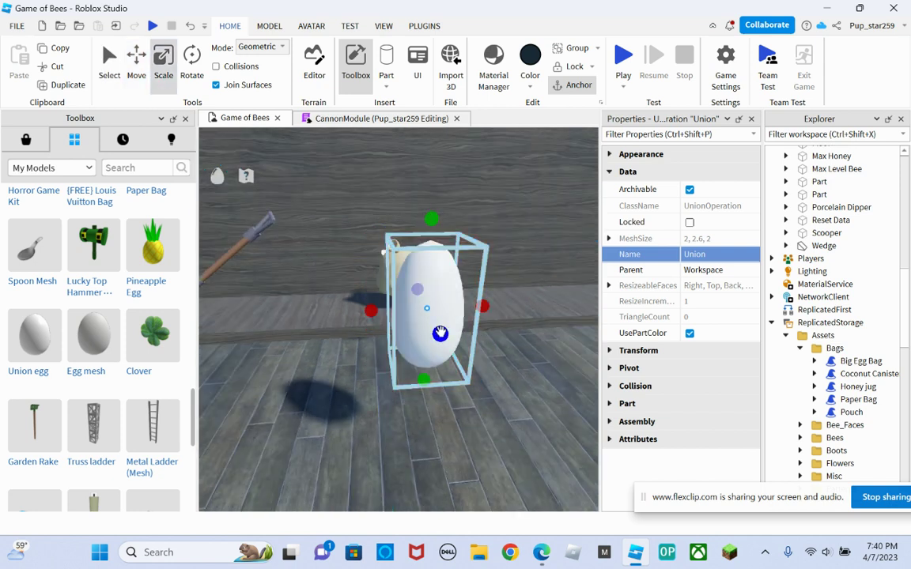
{"action": "left_click", "coordinate": [191, 28]}
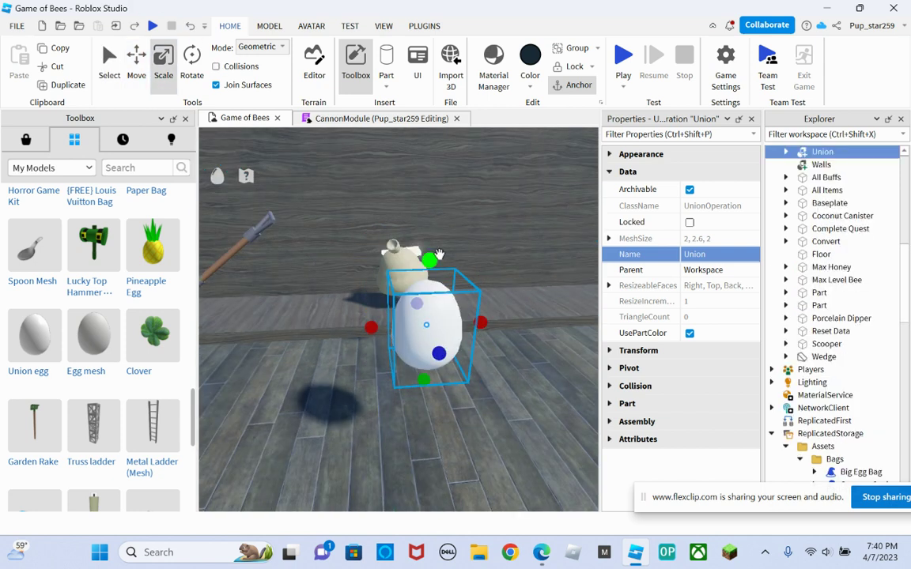
{"action": "left_click_drag", "start_coordinate": [431, 259], "coordinate": [431, 220], "text": "shift"}
Move the white egg back onto the shelf so it takes the pouch's display position
{"action": "left_click", "coordinate": [136, 59]}
{"action": "scroll", "coordinate": [340, 221], "scroll_direction": "down", "scroll_amount": 5}
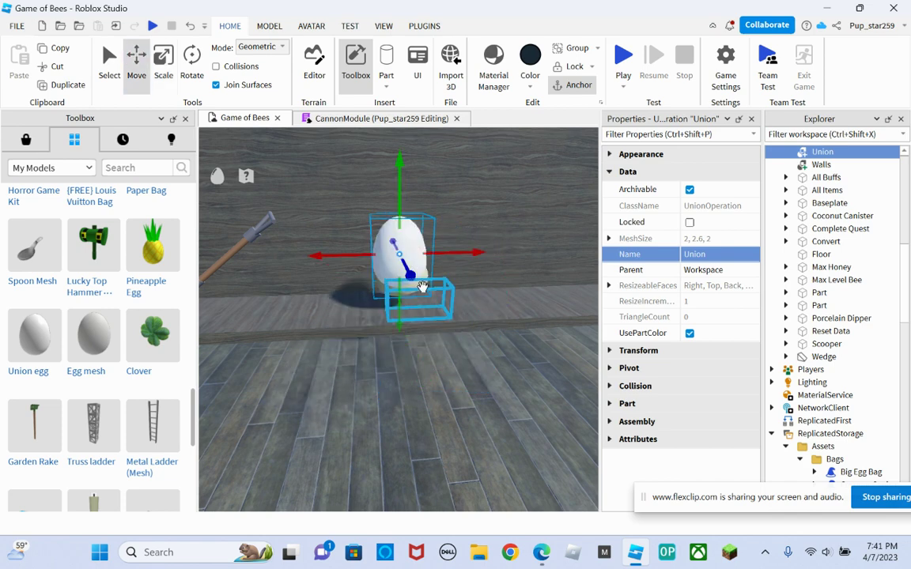
{"action": "scroll", "coordinate": [402, 209], "scroll_direction": "up", "scroll_amount": 2}
{"action": "left_click_drag", "start_coordinate": [406, 213], "coordinate": [408, 247]}
{"action": "right_click_drag", "start_coordinate": [408, 248], "coordinate": [431, 260]}
{"action": "scroll", "coordinate": [431, 259], "scroll_direction": "up", "scroll_amount": 3}
{"action": "scroll", "coordinate": [435, 255], "scroll_direction": "up", "scroll_amount": 2}
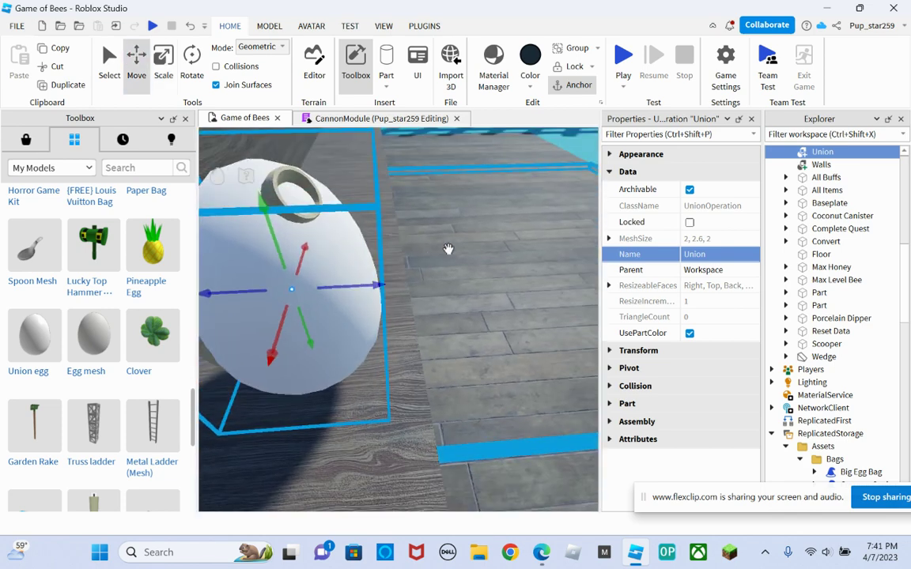
{"action": "scroll", "coordinate": [820, 204], "scroll_direction": "up", "scroll_amount": 2}
{"action": "scroll", "coordinate": [820, 204], "scroll_direction": "up", "scroll_amount": 3}
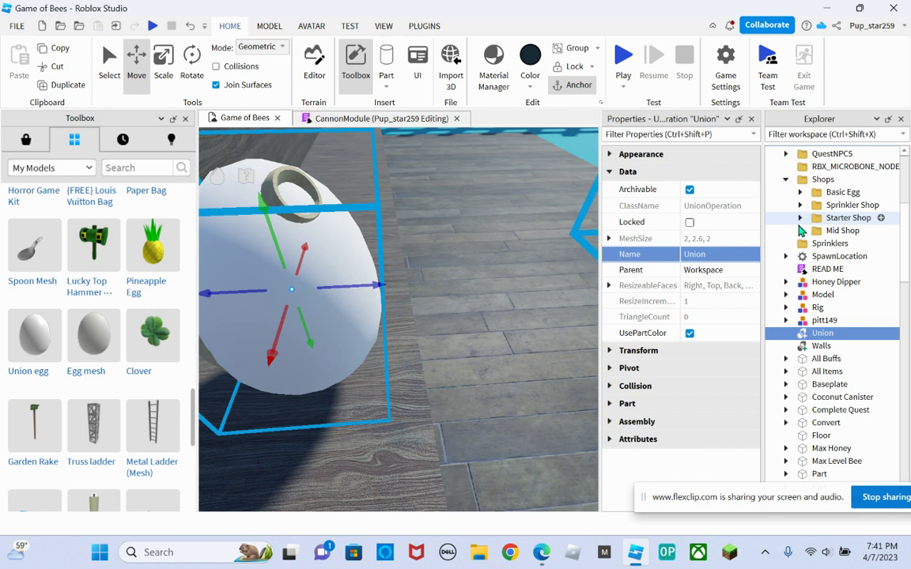
Try to replace the model in the Mid Shop's Scooper item with the egg union
{"action": "left_click", "coordinate": [800, 231]}
{"action": "left_click_drag", "start_coordinate": [806, 398], "coordinate": [852, 270]}
{"action": "left_click", "coordinate": [872, 284]}
{"action": "key", "text": "Delete"}
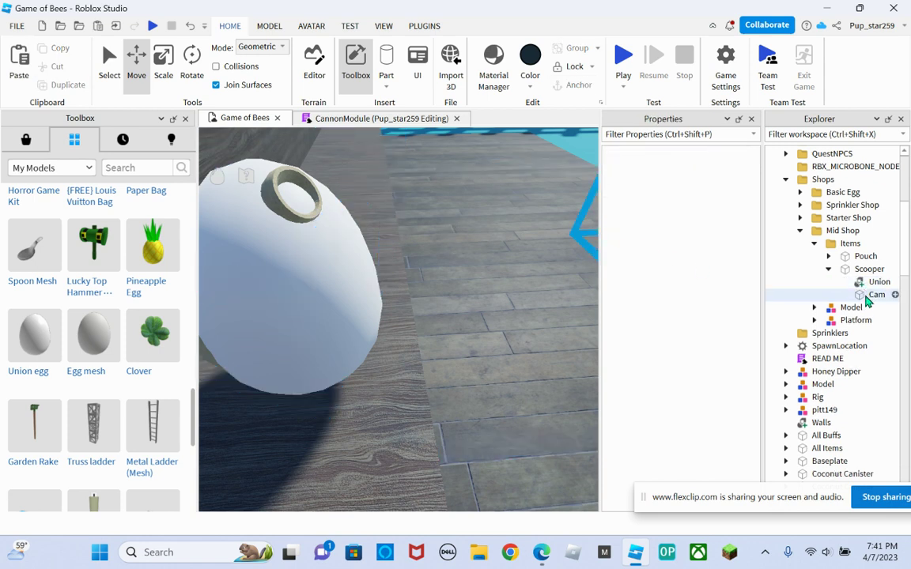
{"action": "left_click", "coordinate": [861, 269]}
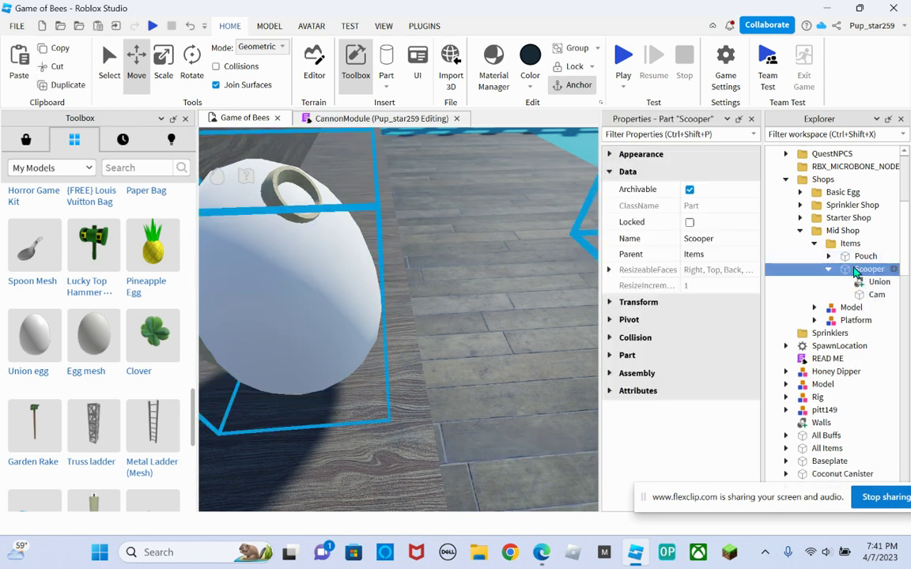
{"action": "key", "text": "ctrl+z"}
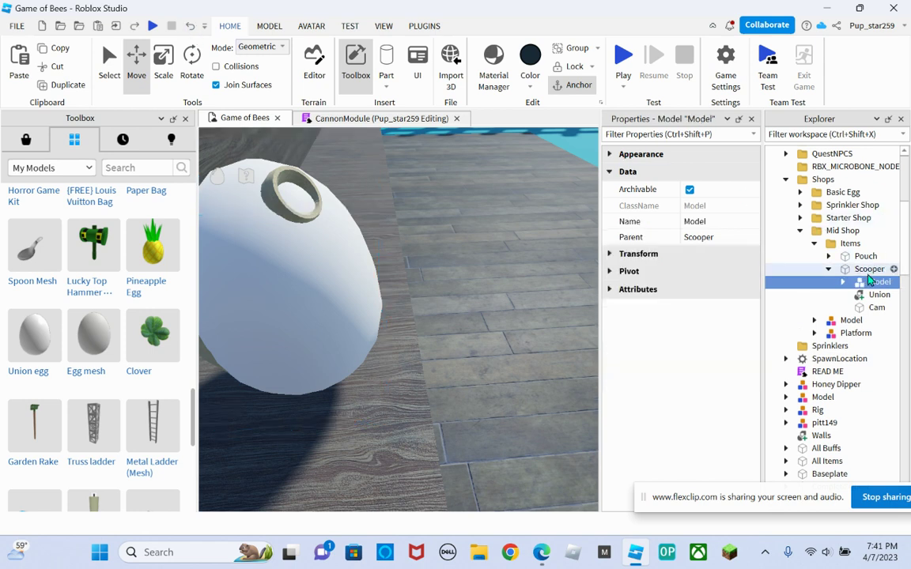
Move the egg union into the Mid Shop's Pouch item and delete the old pouch model there
{"action": "left_click_drag", "start_coordinate": [879, 294], "coordinate": [865, 256]}
{"action": "left_click", "coordinate": [829, 307]}
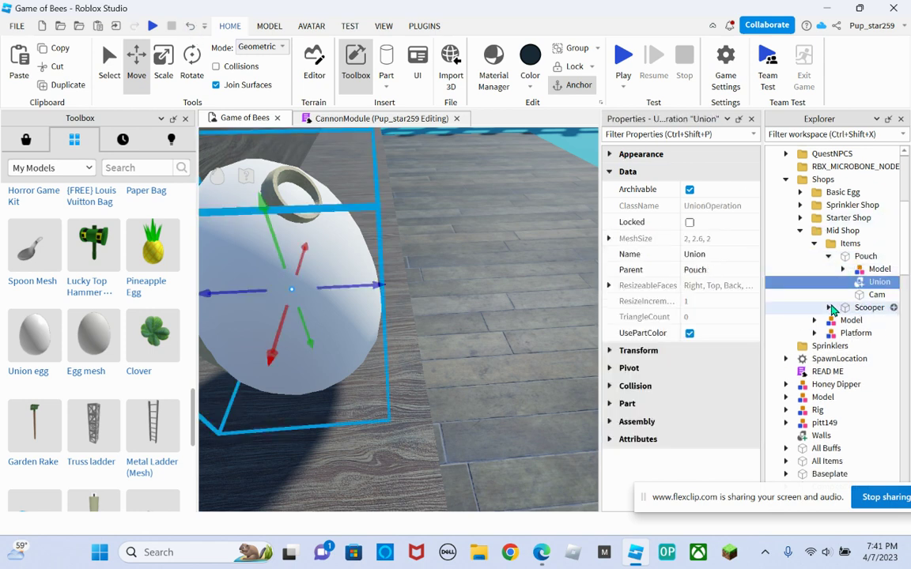
{"action": "left_click", "coordinate": [877, 268]}
{"action": "key", "text": "Delete"}
{"action": "right_click_drag", "start_coordinate": [336, 222], "coordinate": [336, 222]}
{"action": "key", "text": "w"}
{"action": "key", "text": "s"}
{"action": "key", "text": "s"}
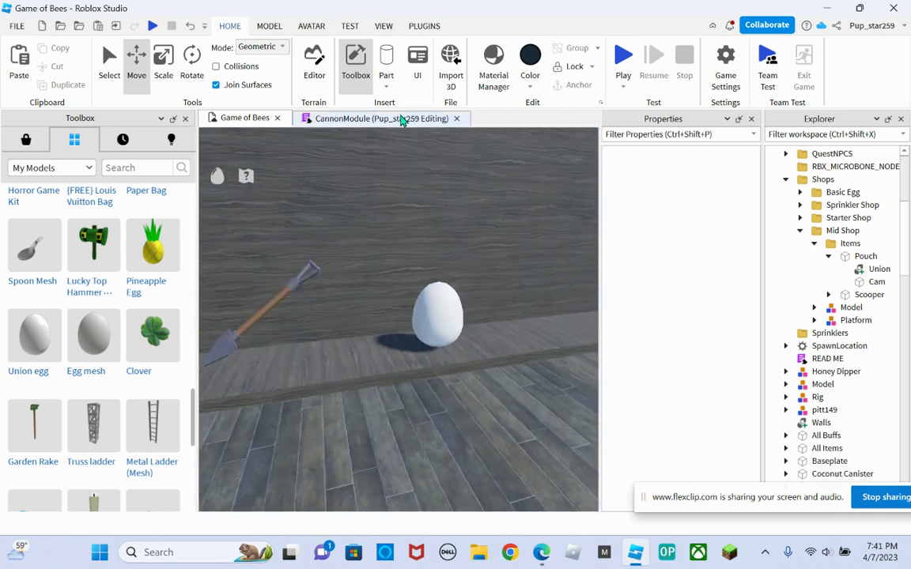
Close the CannonModule script, collapse the Mid Shop folder, and locate the shop modules in ReplicatedStorage
{"action": "left_click", "coordinate": [455, 119]}
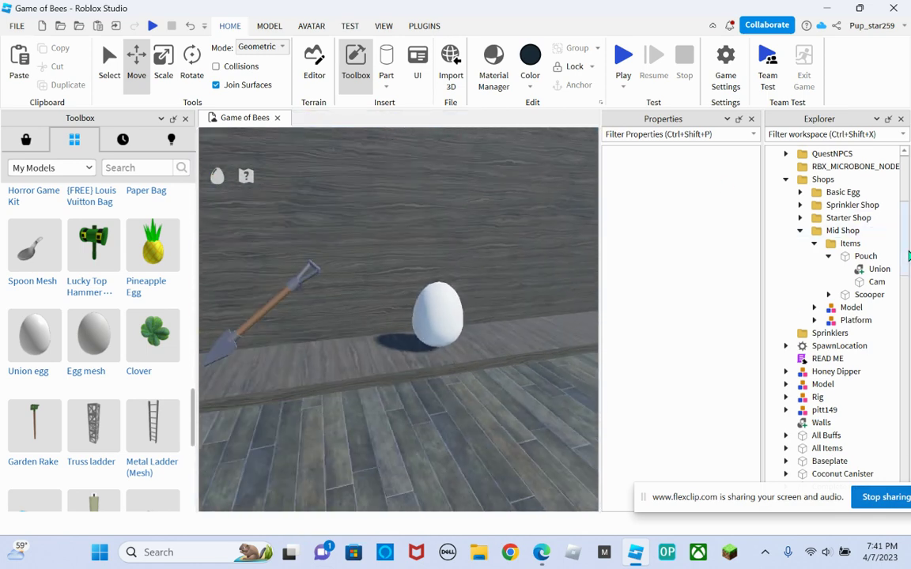
{"action": "left_click", "coordinate": [814, 243]}
{"action": "left_click", "coordinate": [799, 231]}
{"action": "scroll", "coordinate": [798, 263], "scroll_direction": "down", "scroll_amount": 10}
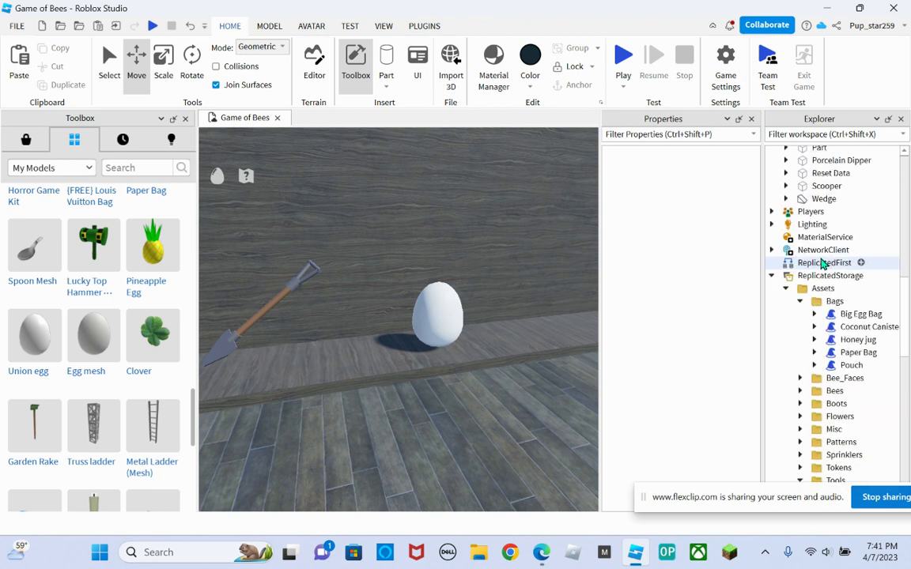
{"action": "scroll", "coordinate": [806, 238], "scroll_direction": "down", "scroll_amount": 3}
{"action": "scroll", "coordinate": [811, 235], "scroll_direction": "down", "scroll_amount": 7}
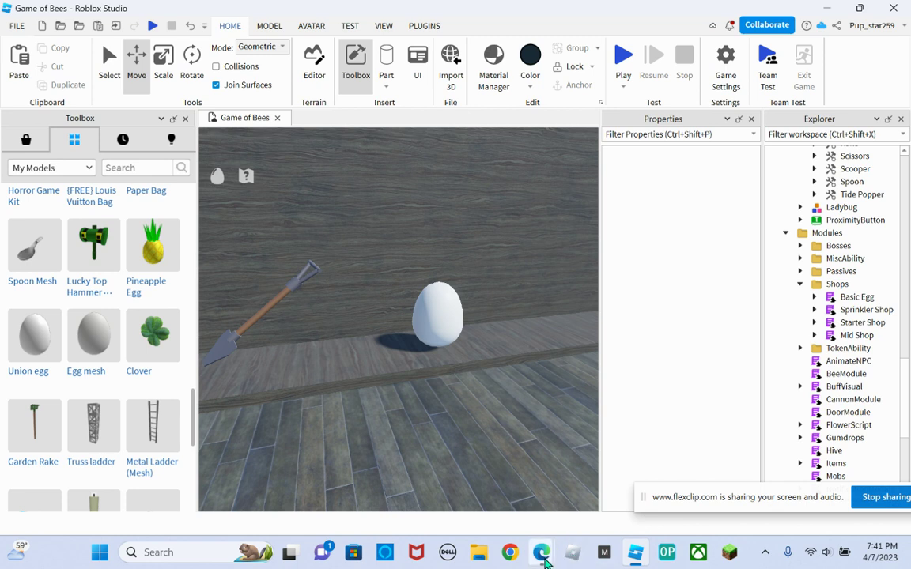
{"action": "mouse_move", "coordinate": [541, 552]}
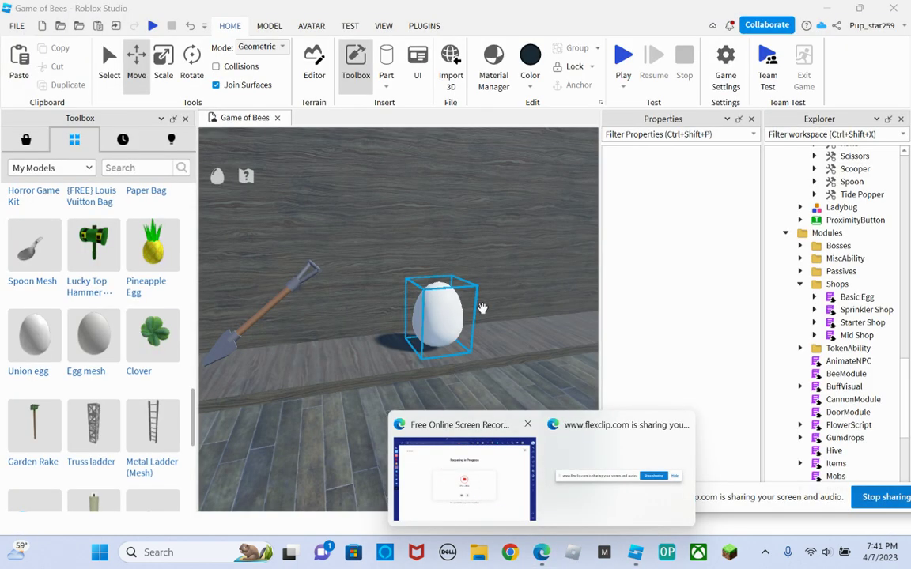
Open the Mid Shop and Items modules and the GameData script in ServerScriptService
{"action": "left_click", "coordinate": [846, 336]}
{"action": "double_click", "coordinate": [844, 336]}
{"action": "scroll", "coordinate": [823, 336], "scroll_direction": "down", "scroll_amount": 6}
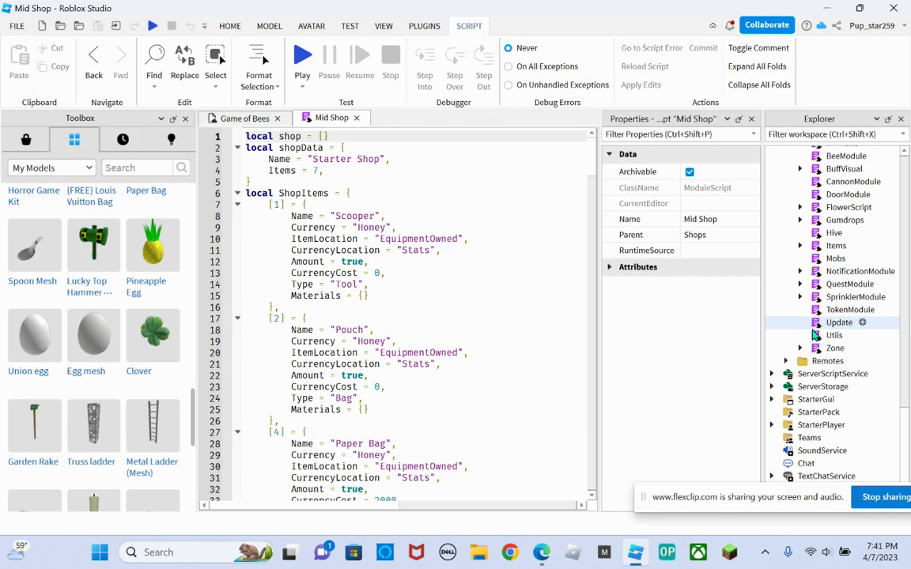
{"action": "scroll", "coordinate": [818, 336], "scroll_direction": "up", "scroll_amount": 5}
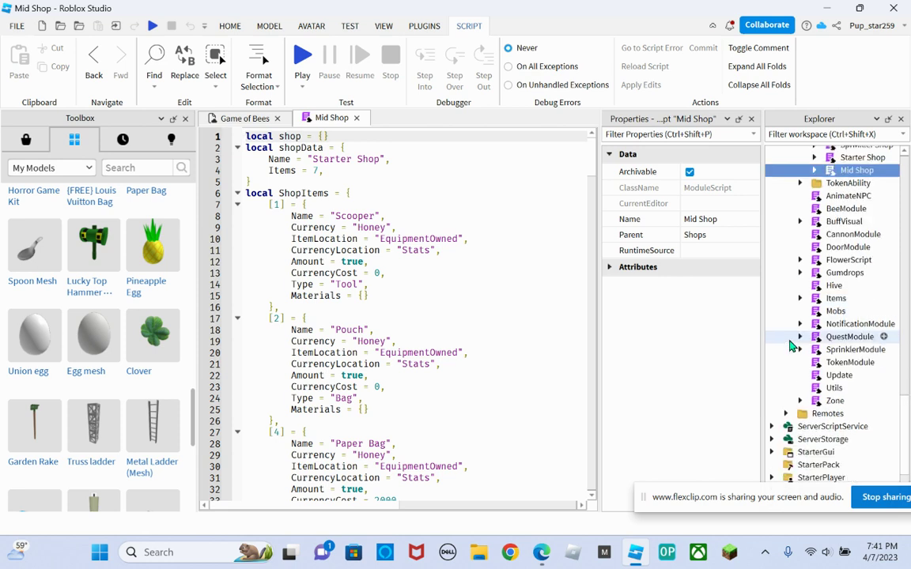
{"action": "left_click", "coordinate": [834, 393]}
{"action": "left_click", "coordinate": [836, 406]}
{"action": "double_click", "coordinate": [836, 407]}
{"action": "scroll", "coordinate": [831, 408], "scroll_direction": "down", "scroll_amount": 4}
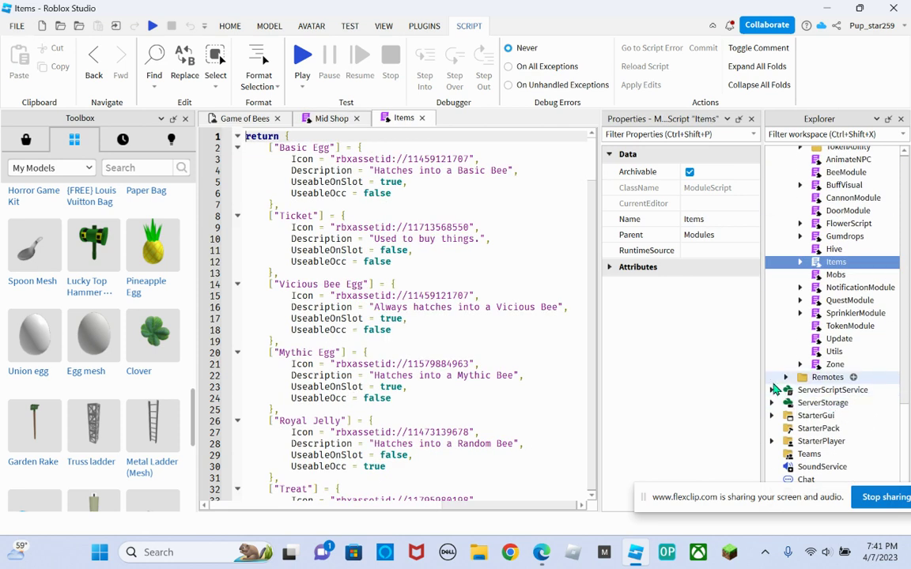
{"action": "left_click", "coordinate": [771, 390]}
{"action": "left_click", "coordinate": [829, 403]}
{"action": "double_click", "coordinate": [828, 404]}
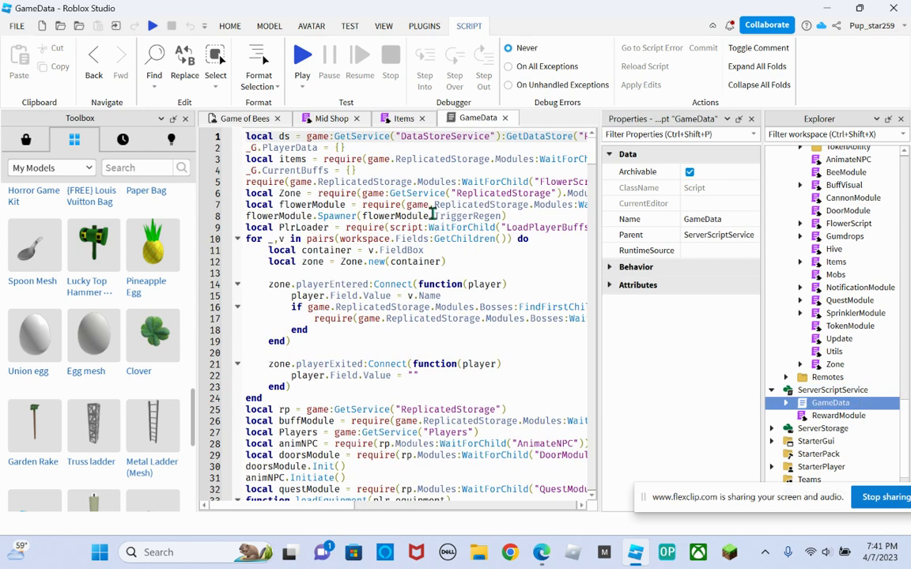
Duplicate the Honey jug line in GameData's EquipmentOwned table directly below the original
{"action": "scroll", "coordinate": [434, 218], "scroll_direction": "down", "scroll_amount": 20}
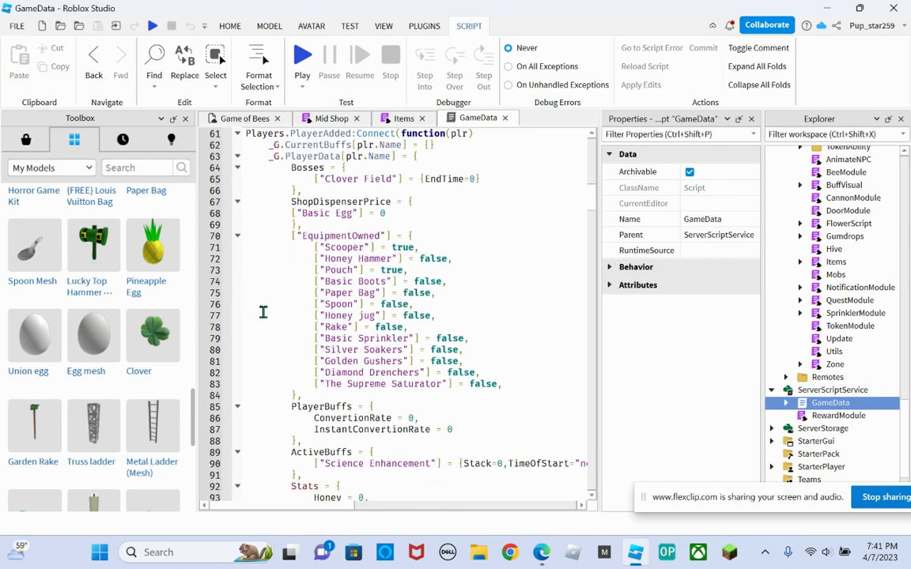
{"action": "left_click_drag", "start_coordinate": [254, 316], "coordinate": [443, 320]}
{"action": "key", "text": "ctrl+c"}
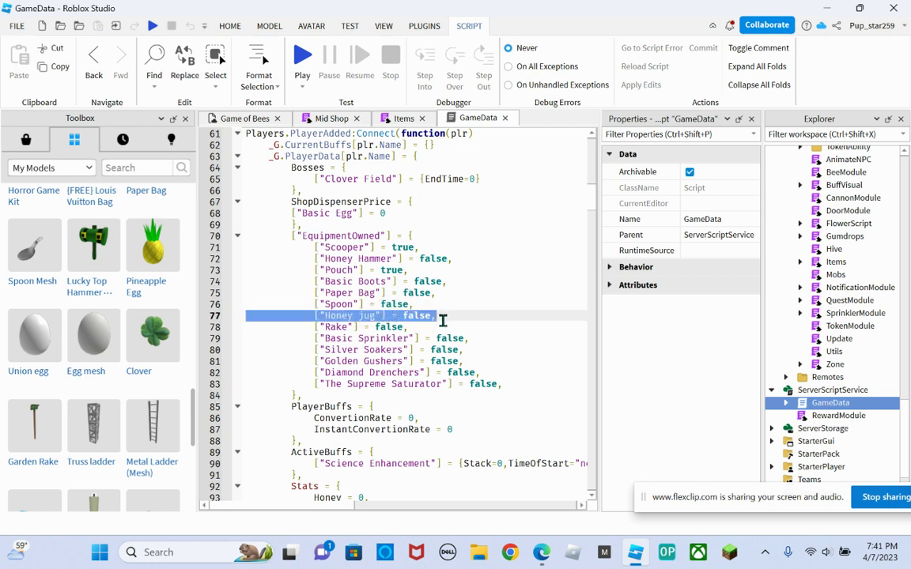
{"action": "left_click", "coordinate": [445, 319]}
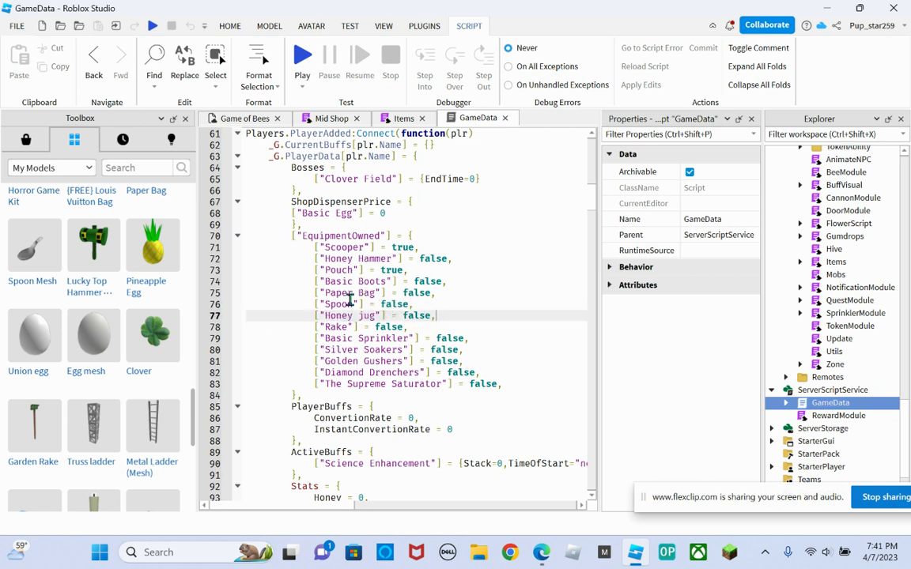
{"action": "mouse_move", "coordinate": [451, 316]}
{"action": "left_mouse_down"}
{"action": "mouse_move", "coordinate": [316, 293]}
{"action": "mouse_move", "coordinate": [372, 337]}
{"action": "mouse_move", "coordinate": [462, 315]}
{"action": "left_mouse_up"}
{"action": "key", "text": "Return"}
{"action": "key", "text": "ctrl+v"}
Rename the duplicated EquipmentOwned entry to "Big Egg Bag", matching the accessory's name in the Bags folder
{"action": "left_click_drag", "start_coordinate": [377, 328], "coordinate": [324, 329]}
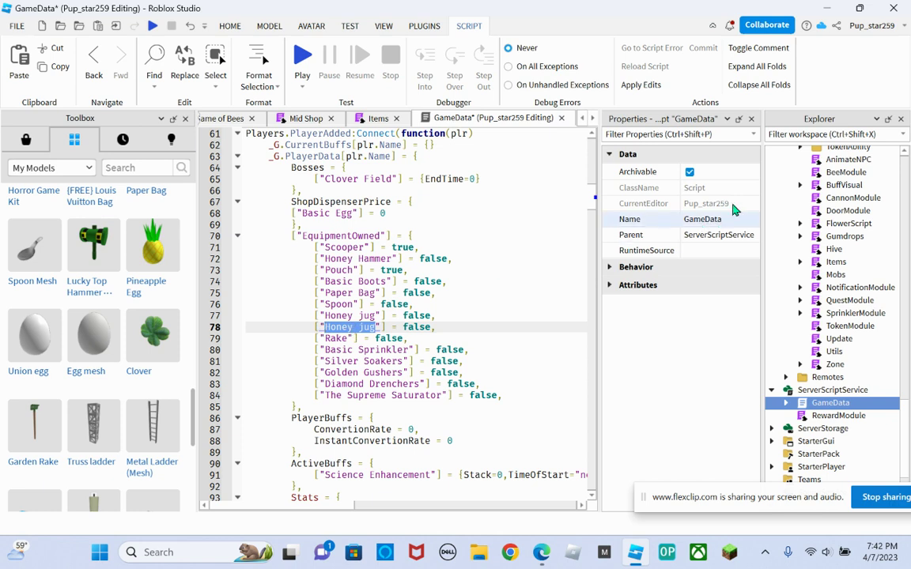
{"action": "scroll", "coordinate": [790, 205], "scroll_direction": "up", "scroll_amount": 5}
{"action": "scroll", "coordinate": [858, 229], "scroll_direction": "up", "scroll_amount": 7}
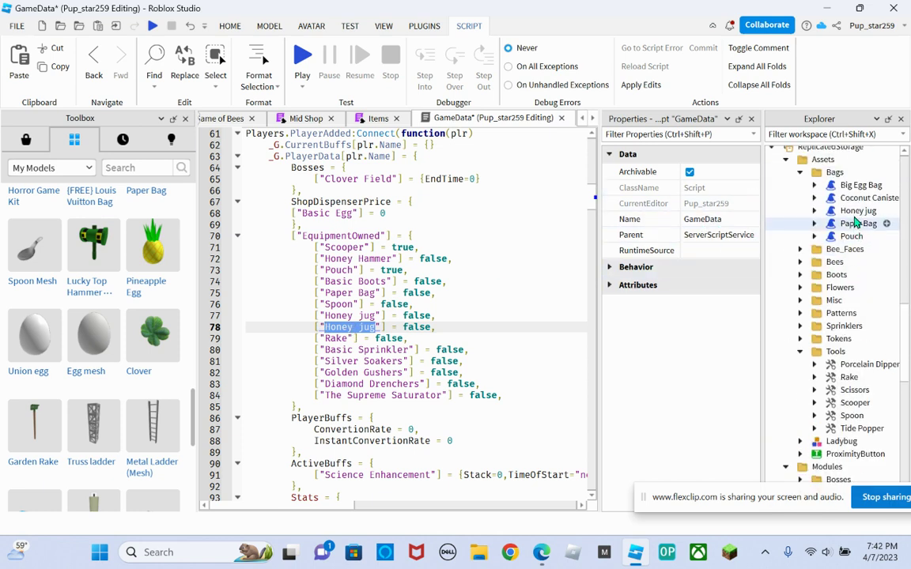
{"action": "left_click", "coordinate": [856, 185]}
{"action": "left_click", "coordinate": [724, 222]}
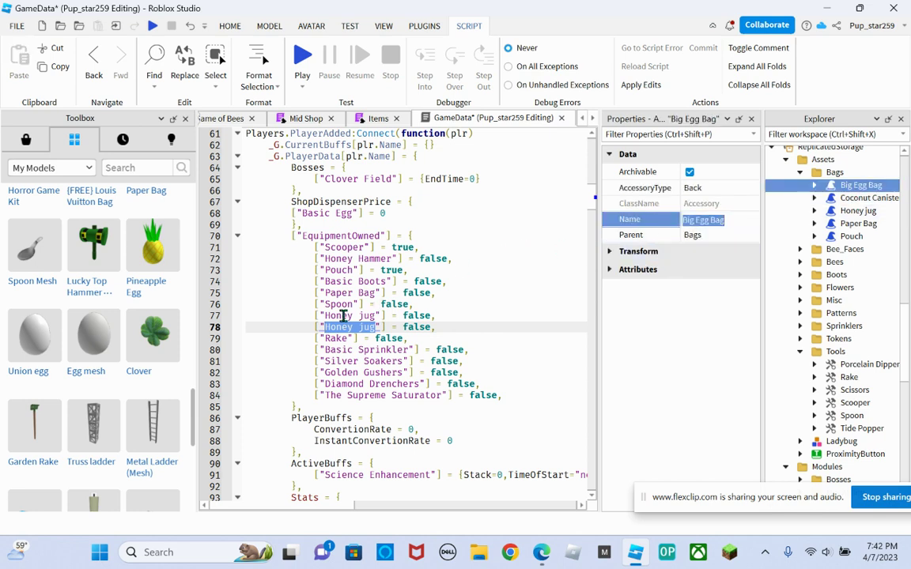
{"action": "type", "text": "Big Egg Bag"}
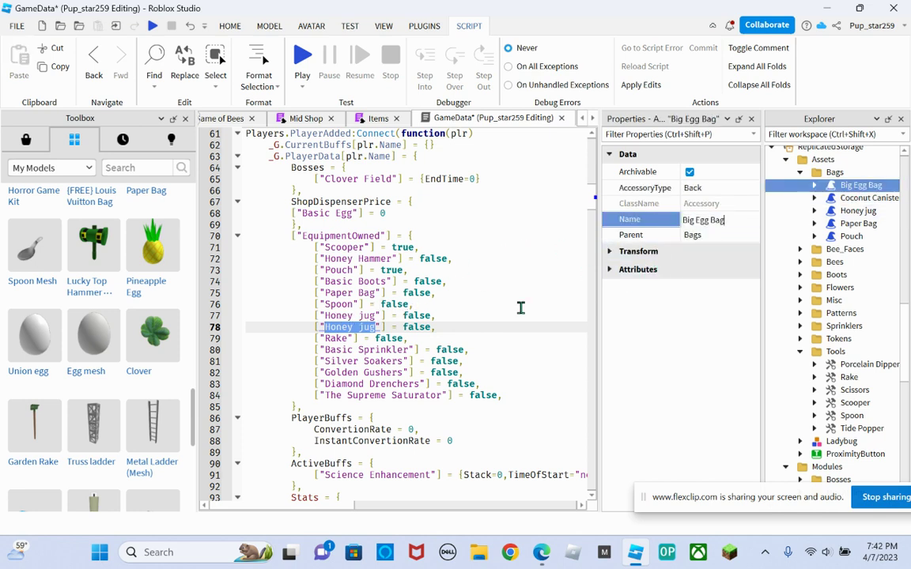
{"action": "left_click", "coordinate": [358, 328]}
{"action": "left_click_drag", "start_coordinate": [377, 328], "coordinate": [336, 327]}
{"action": "type", "text": "Big Egg Bag"}
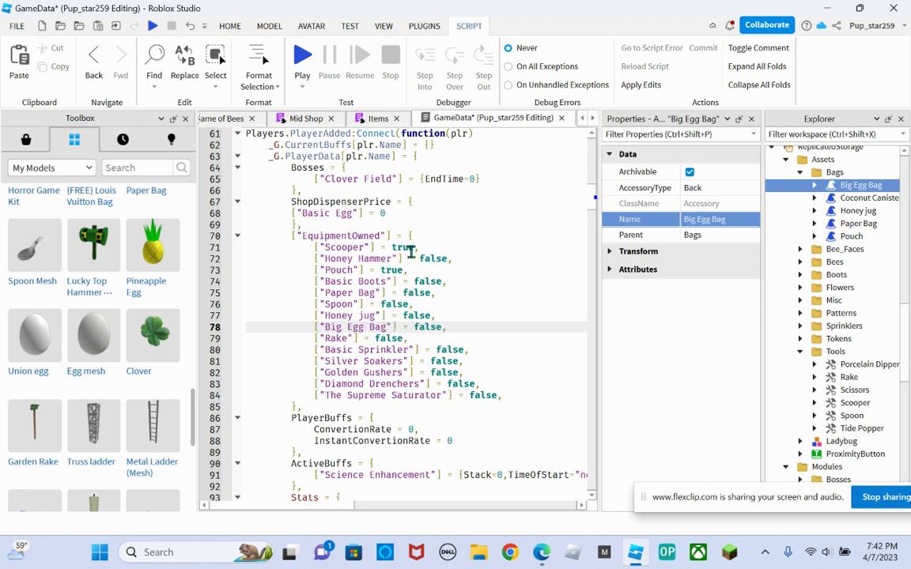
Duplicate the Honey jug block in the Items module and insert the copy before Coconut Canister
{"action": "left_click", "coordinate": [369, 119]}
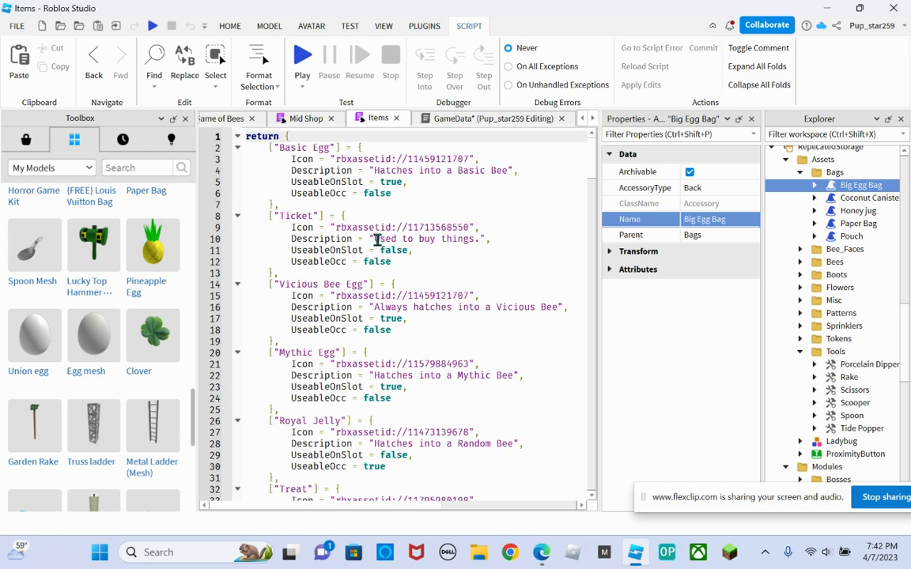
{"action": "scroll", "coordinate": [373, 235], "scroll_direction": "down", "scroll_amount": 15}
{"action": "scroll", "coordinate": [373, 235], "scroll_direction": "down", "scroll_amount": 20}
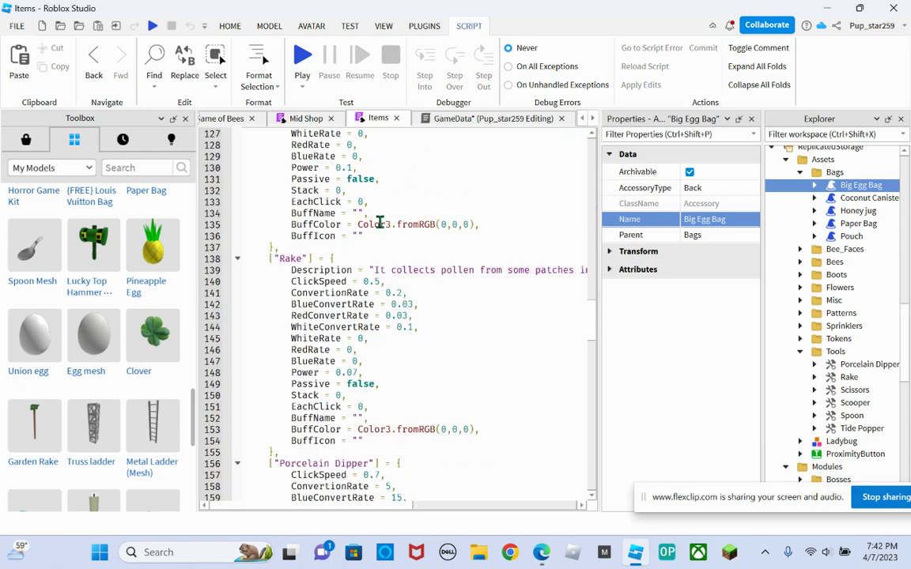
{"action": "scroll", "coordinate": [379, 222], "scroll_direction": "down", "scroll_amount": 11}
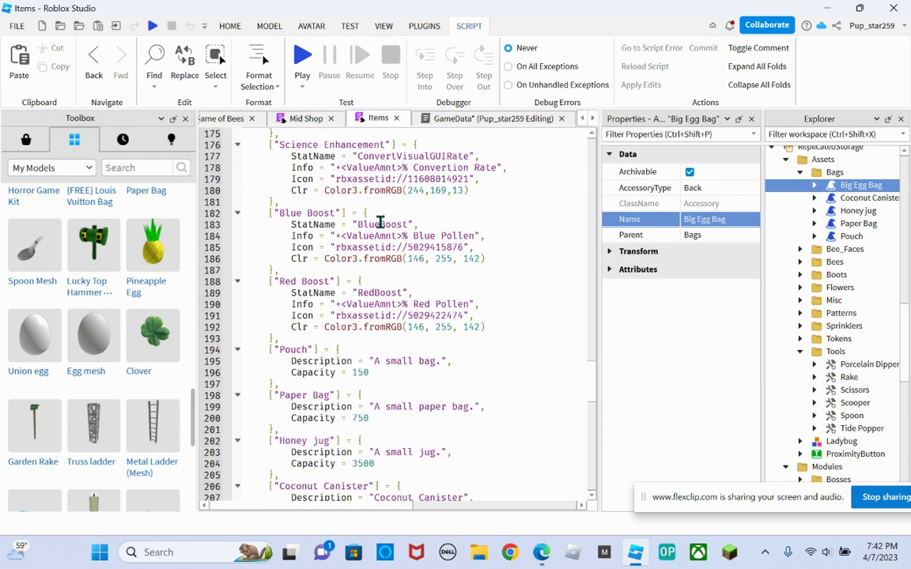
{"action": "scroll", "coordinate": [371, 223], "scroll_direction": "up", "scroll_amount": 1}
{"action": "scroll", "coordinate": [363, 228], "scroll_direction": "down", "scroll_amount": 3}
{"action": "scroll", "coordinate": [316, 222], "scroll_direction": "up", "scroll_amount": 1}
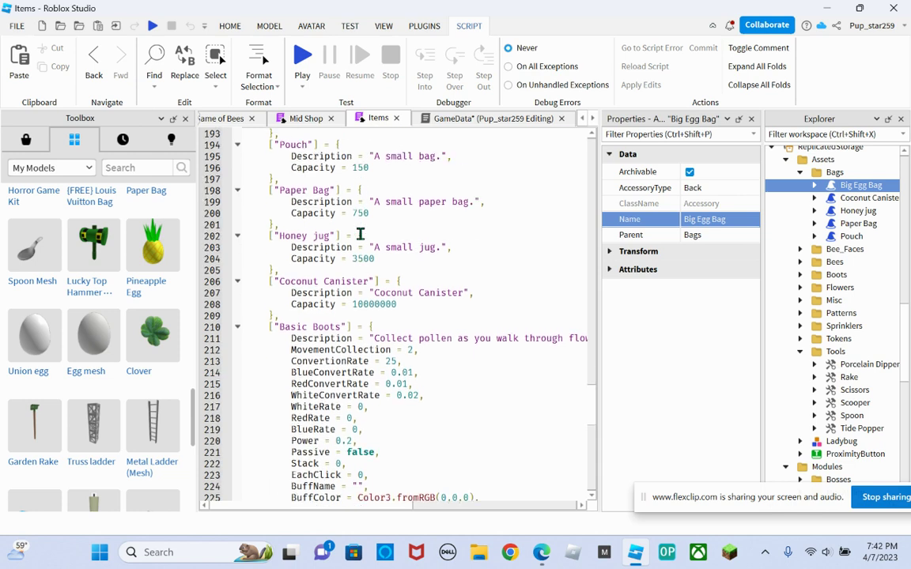
{"action": "left_click_drag", "start_coordinate": [250, 224], "coordinate": [408, 262]}
{"action": "key", "text": "ctrl+c"}
{"action": "left_click", "coordinate": [407, 263]}
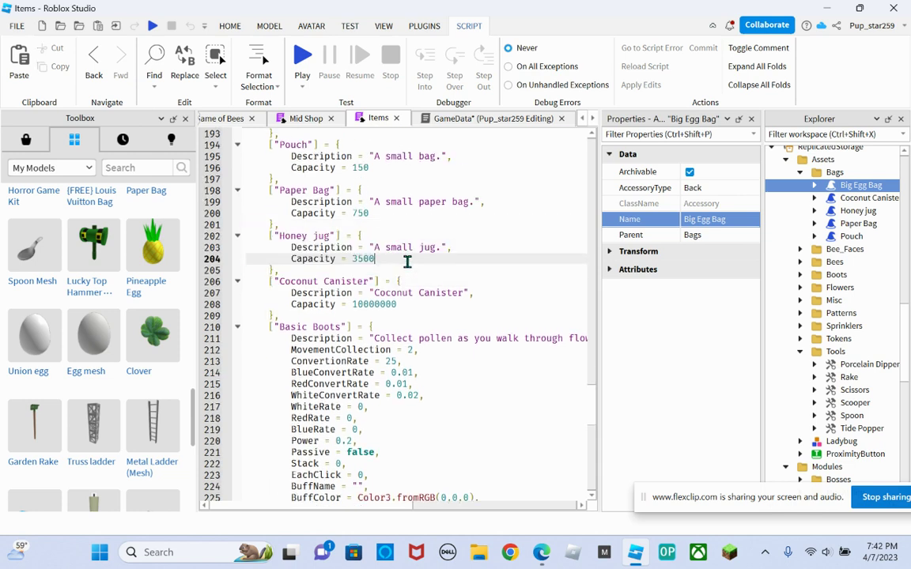
{"action": "key", "text": "ctrl+v"}
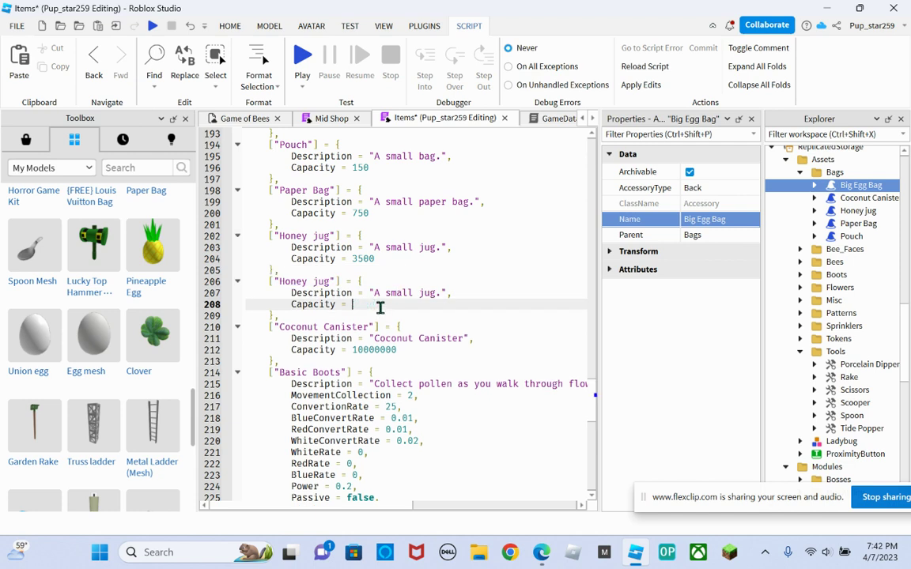
Set the duplicated Honey jug block's Capacity to 62500 and rename the block "Big Egg Bag"
{"action": "type", "text": "62500"}
{"action": "left_click", "coordinate": [716, 225]}
{"action": "key", "text": "ctrl+c"}
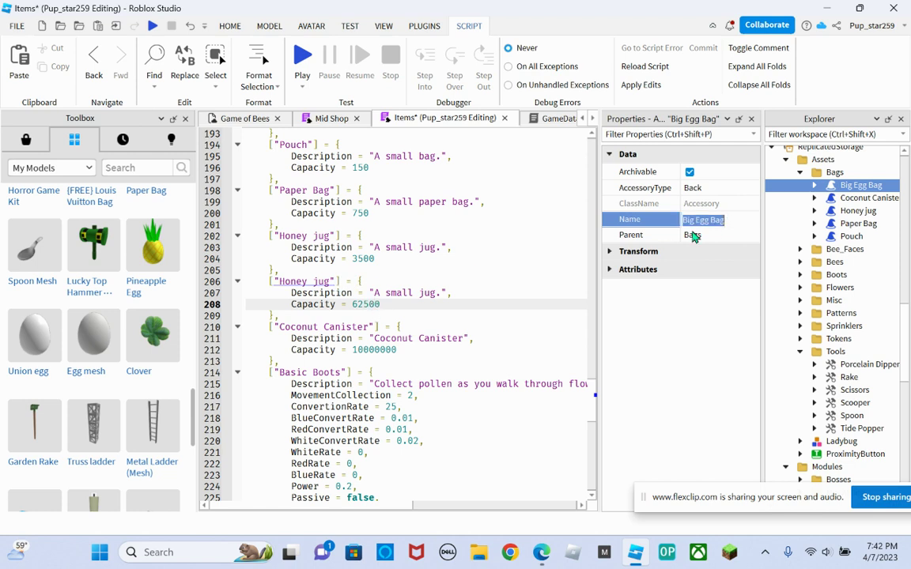
{"action": "left_click_drag", "start_coordinate": [332, 281], "coordinate": [271, 281]}
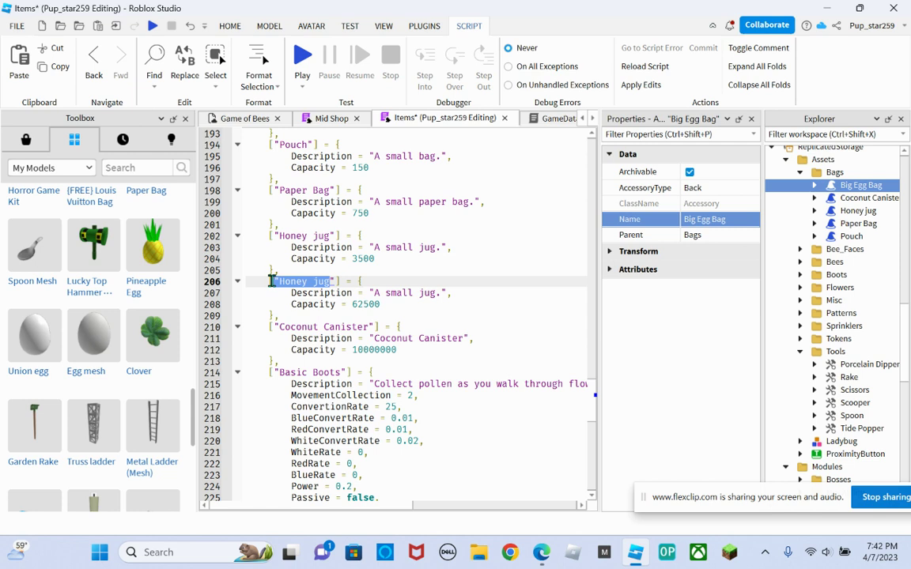
{"action": "key", "text": "ctrl+v"}
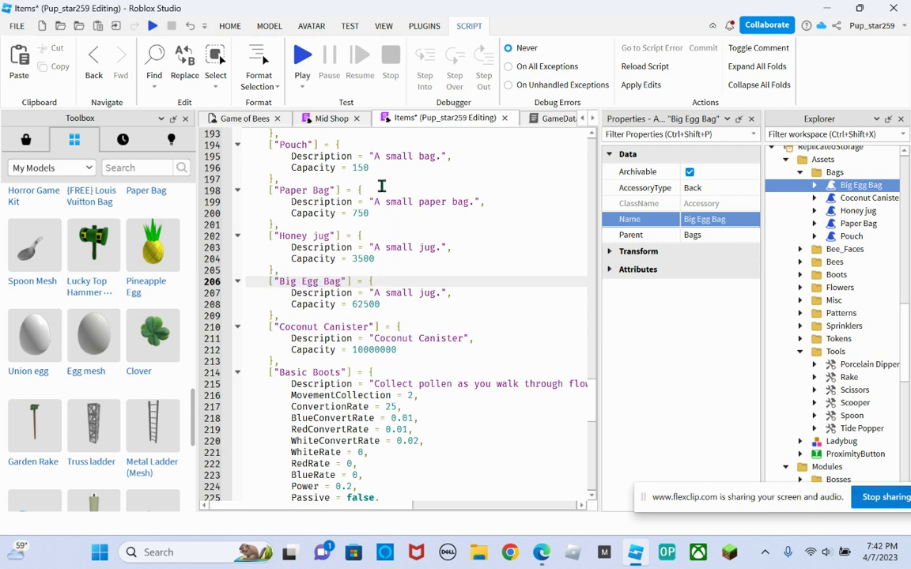
Return to the Mid Shop module and look over its ShopItems entries
{"action": "left_click", "coordinate": [318, 118]}
{"action": "scroll", "coordinate": [356, 269], "scroll_direction": "down", "scroll_amount": 2}
{"action": "scroll", "coordinate": [355, 269], "scroll_direction": "down", "scroll_amount": 3}
{"action": "scroll", "coordinate": [354, 265], "scroll_direction": "up", "scroll_amount": 5}
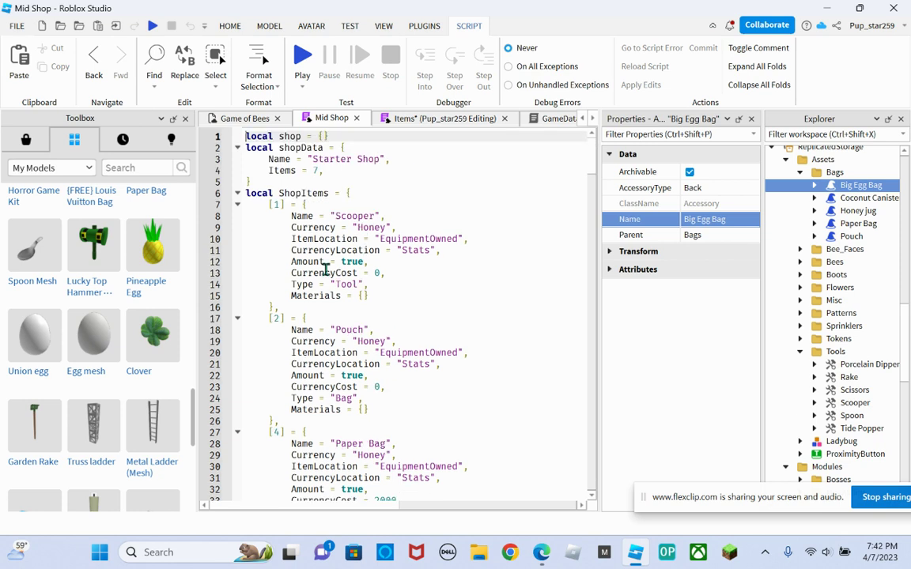
Try to delete all Mid Shop entries after Pouch and tidy the leftover lines below its Materials
{"action": "scroll", "coordinate": [261, 372], "scroll_direction": "down", "scroll_amount": 1}
{"action": "left_click_drag", "start_coordinate": [253, 386], "coordinate": [551, 349]}
{"action": "scroll", "coordinate": [346, 409], "scroll_direction": "down", "scroll_amount": 15}
{"action": "scroll", "coordinate": [356, 398], "scroll_direction": "down", "scroll_amount": 3}
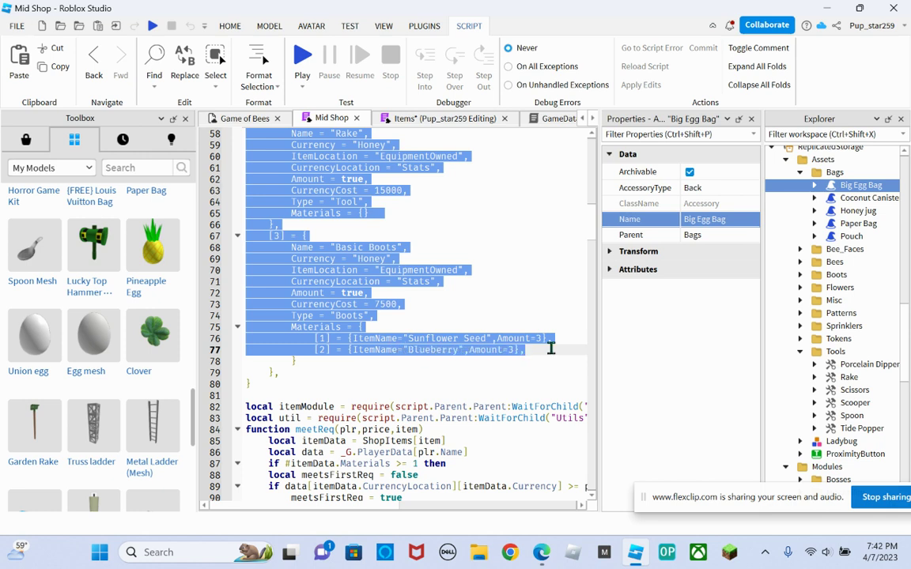
{"action": "key", "text": "BackSpace"}
{"action": "scroll", "coordinate": [555, 368], "scroll_direction": "up", "scroll_amount": 6}
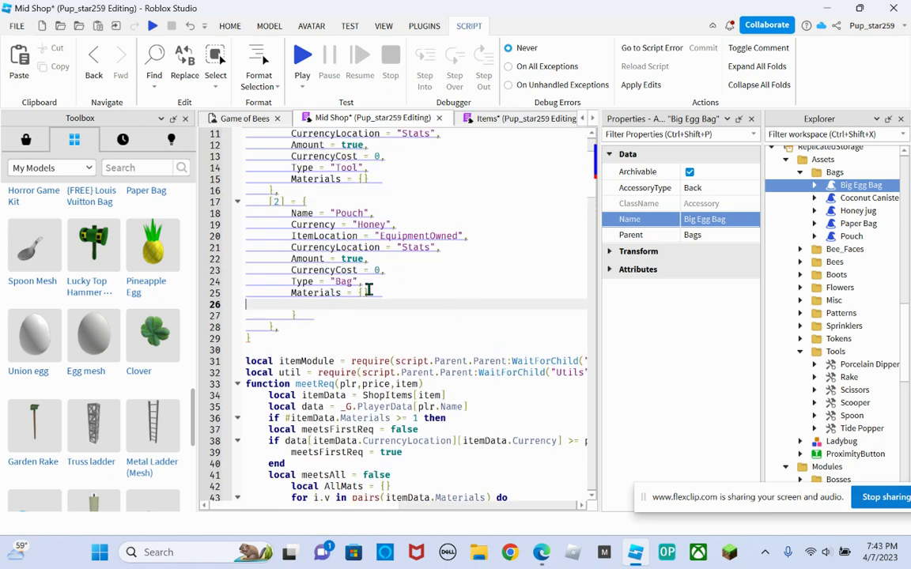
{"action": "key", "text": "Return"}
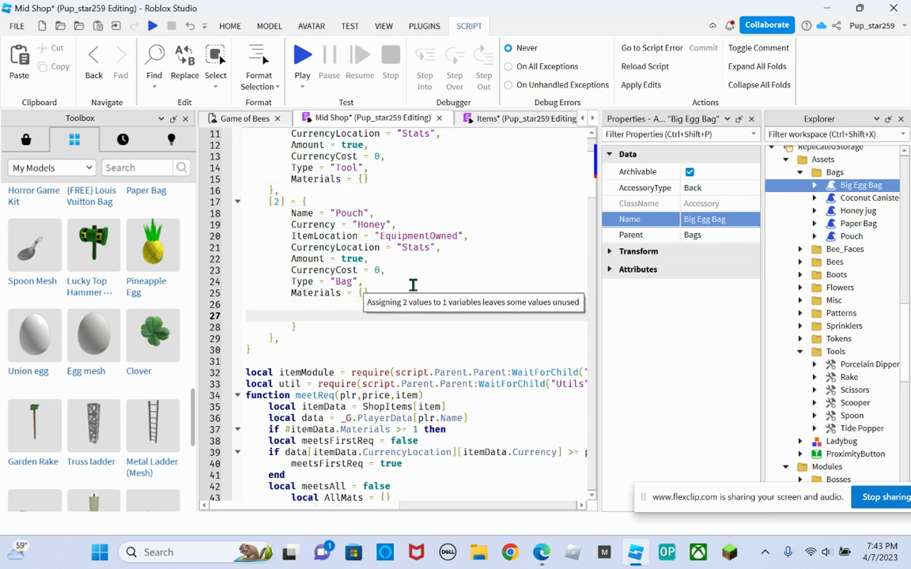
{"action": "key", "text": "BackSpace"}
{"action": "key", "text": "BackSpace"}
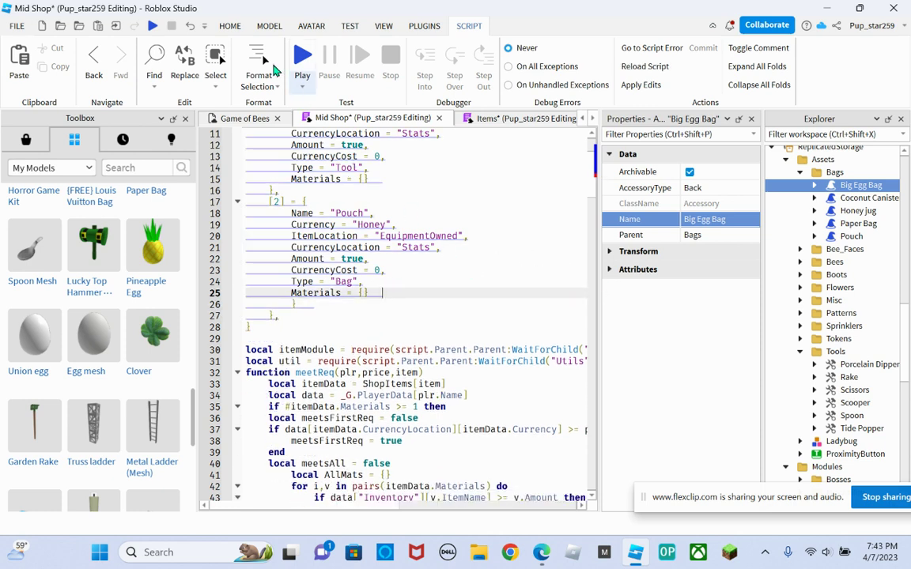
{"action": "type", "text": ","}
Undo the Mid Shop edits until the deleted item entries are restored
{"action": "left_click", "coordinate": [189, 27]}
{"action": "left_click", "coordinate": [192, 27]}
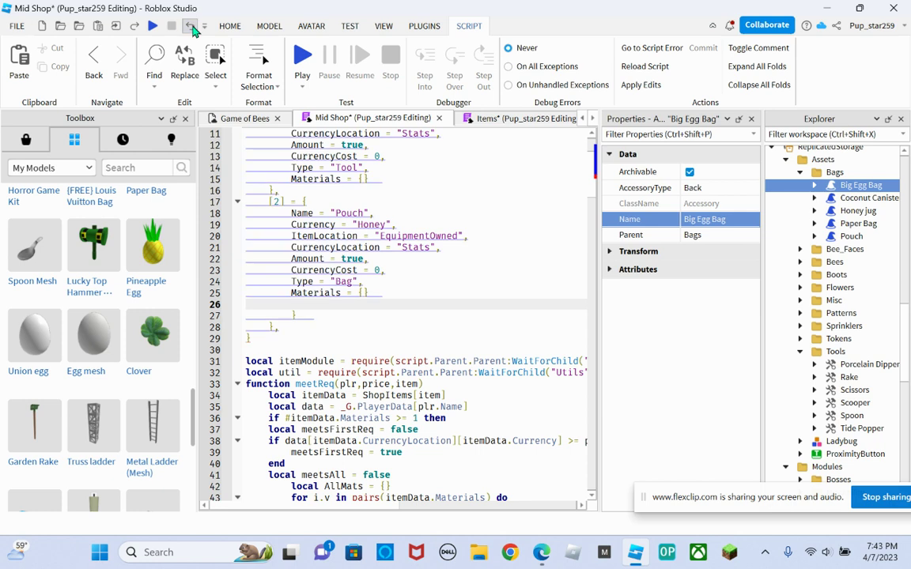
{"action": "left_click", "coordinate": [192, 27]}
{"action": "left_click", "coordinate": [191, 27]}
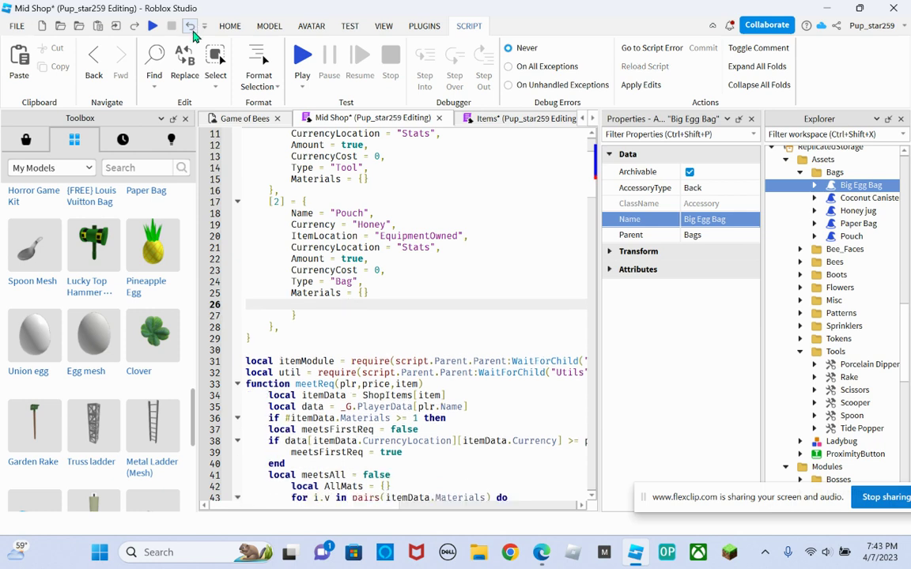
{"action": "left_click", "coordinate": [191, 27]}
Delete the Mid Shop entries from Paper Bag through Rake, keeping Scooper, Pouch and Basic Boots
{"action": "scroll", "coordinate": [368, 317], "scroll_direction": "down", "scroll_amount": 3}
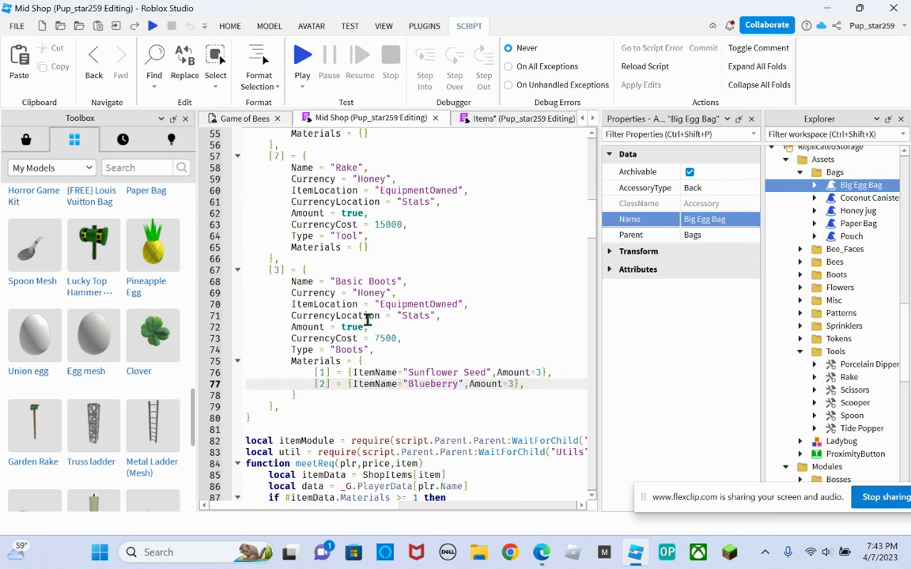
{"action": "left_click_drag", "start_coordinate": [282, 258], "coordinate": [258, 365]}
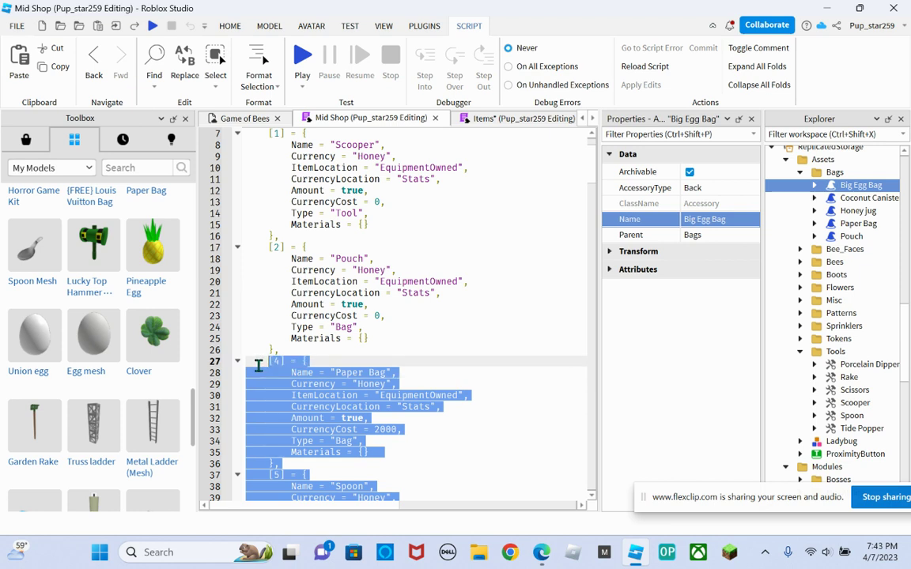
{"action": "key", "text": "BackSpace"}
{"action": "key", "text": "BackSpace"}
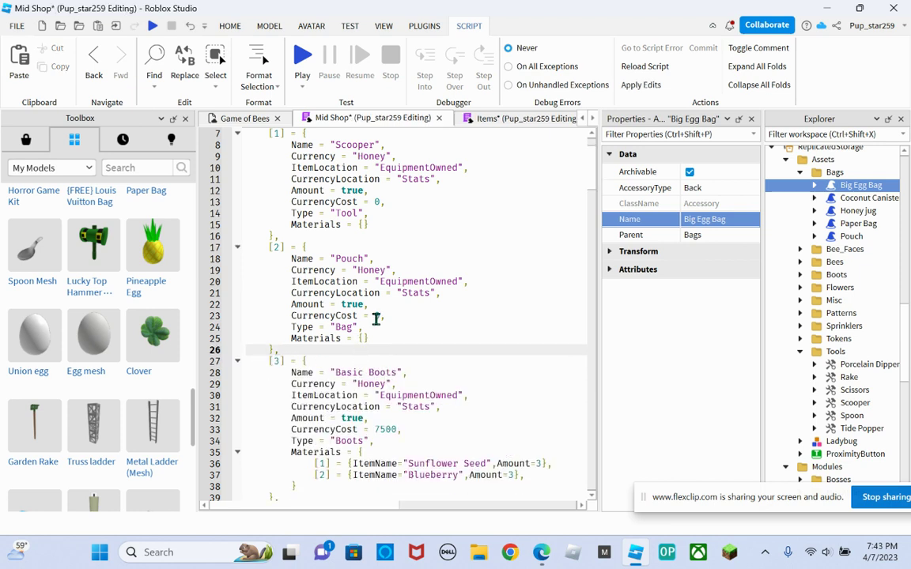
Set the Sunflower Seed and Blueberry material amounts in the Basic Boots entry to 10 each
{"action": "scroll", "coordinate": [376, 320], "scroll_direction": "down", "scroll_amount": 1}
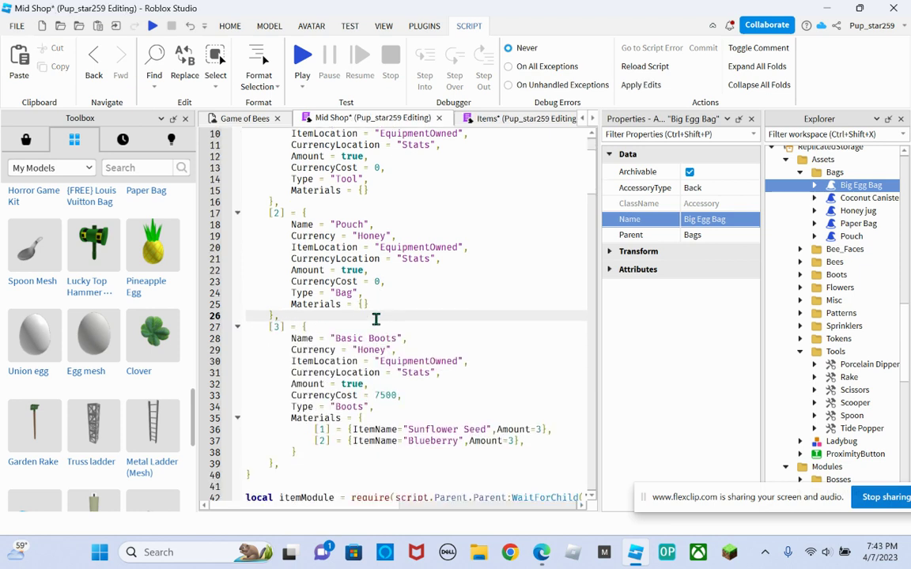
{"action": "left_click", "coordinate": [551, 432]}
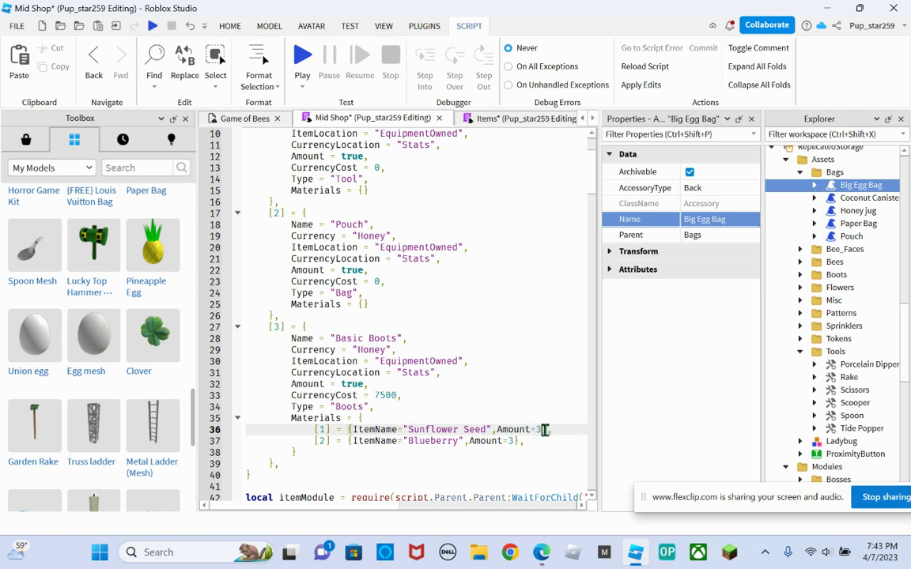
{"action": "type", "text": "10"}
{"action": "left_click", "coordinate": [513, 442]}
{"action": "type", "text": "310"}
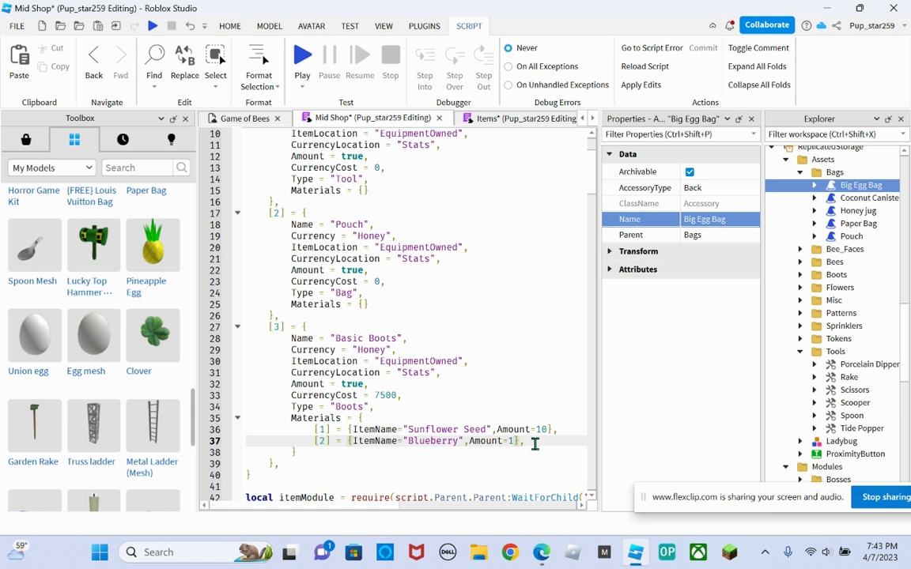
Change the name in the second Mid Shop entry from Pouch to Big Egg Bag, copying the accessory's name
{"action": "left_click", "coordinate": [515, 120]}
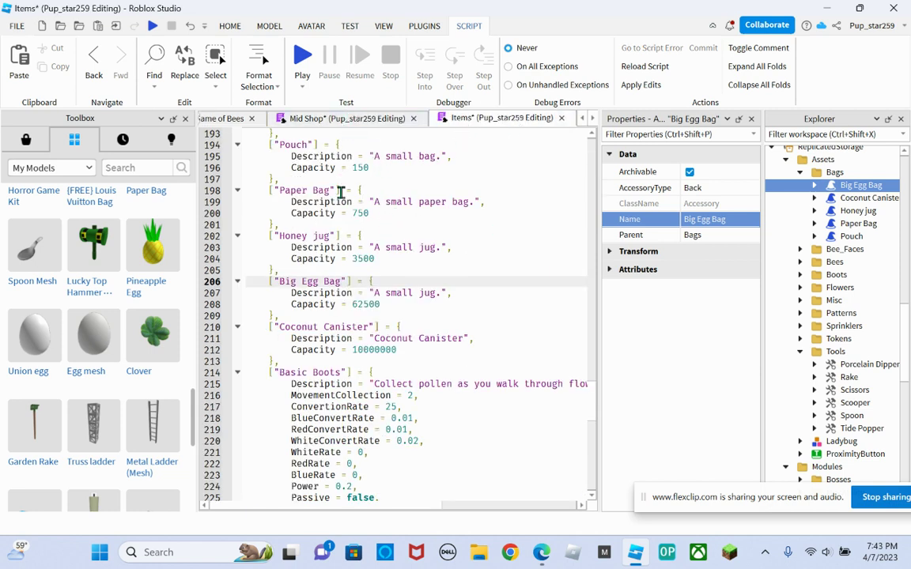
{"action": "left_click", "coordinate": [360, 120]}
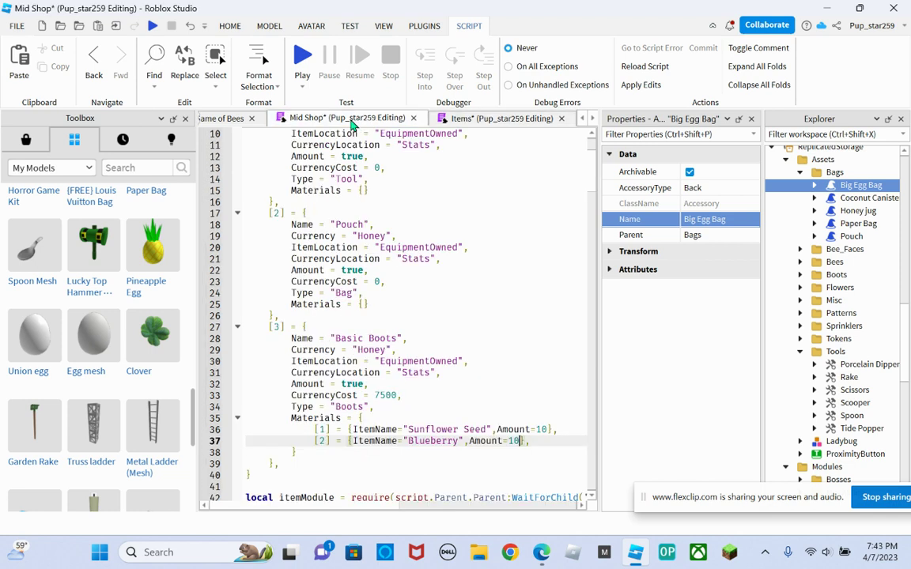
{"action": "left_click_drag", "start_coordinate": [255, 201], "coordinate": [389, 290]}
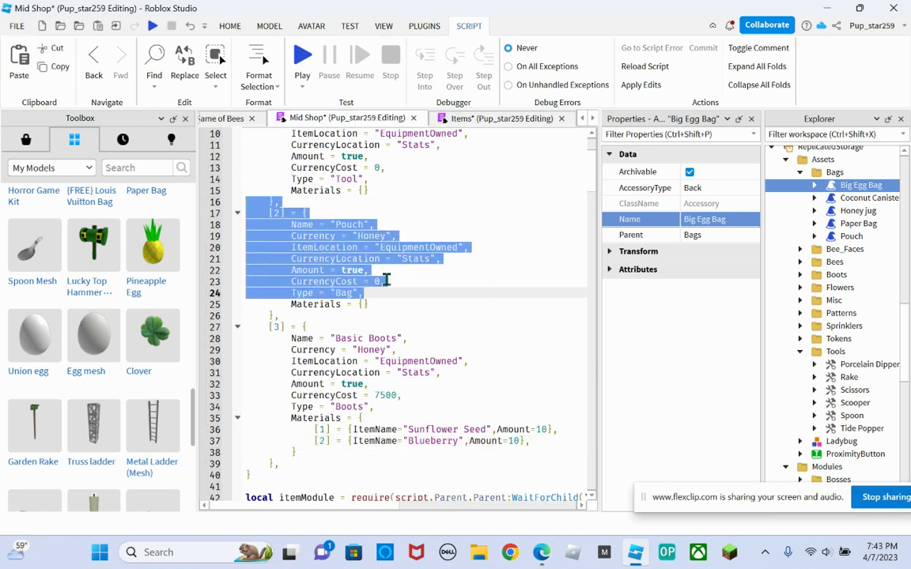
{"action": "left_click", "coordinate": [369, 225]}
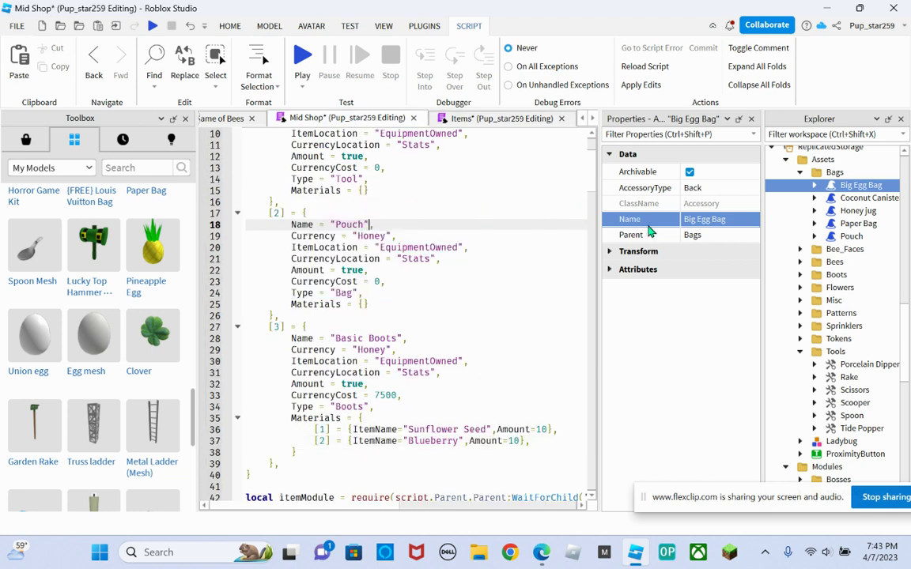
{"action": "left_click", "coordinate": [696, 220]}
{"action": "key", "text": "ctrl+c"}
{"action": "left_click_drag", "start_coordinate": [368, 223], "coordinate": [331, 226]}
{"action": "key", "text": "ctrl+v"}
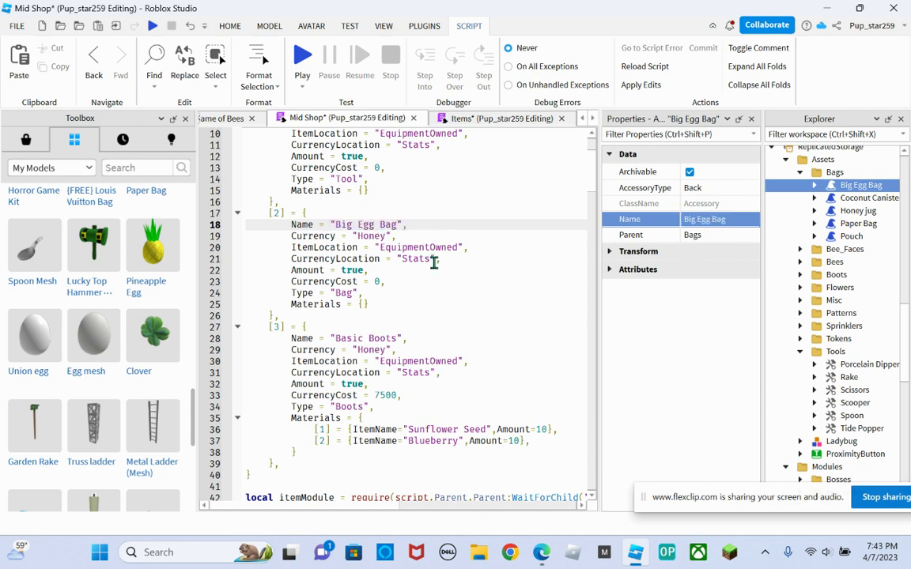
Set the Big Egg Bag's CurrencyCost to 225000 in the Mid Shop script
{"action": "left_click_drag", "start_coordinate": [380, 282], "coordinate": [374, 283]}
{"action": "left_click", "coordinate": [375, 284]}
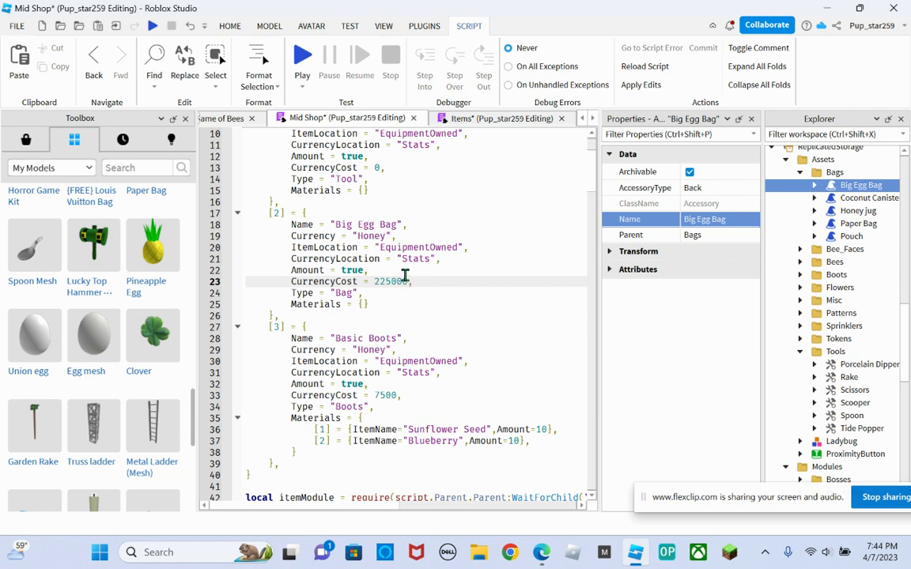
{"action": "left_click", "coordinate": [349, 180]}
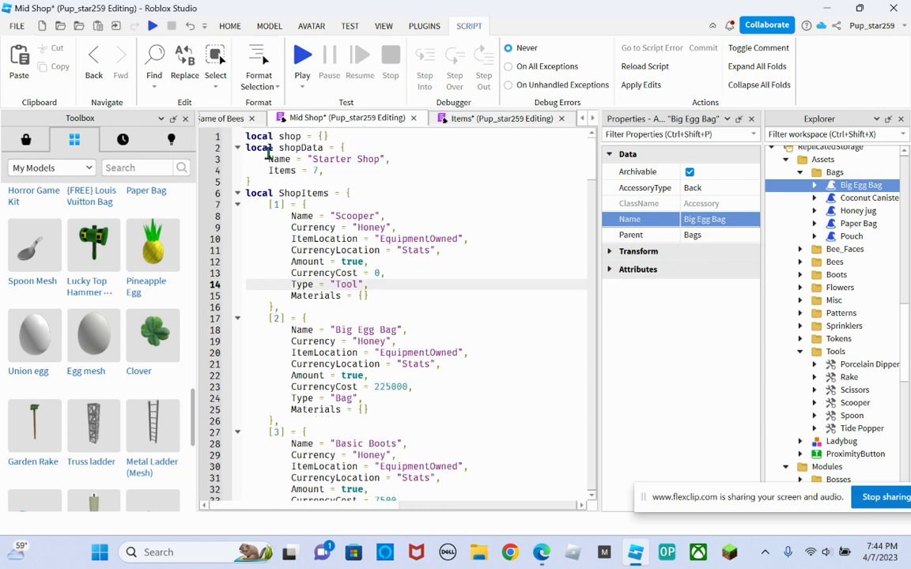
Return to the Game of Bees 3D view and scale the Honey Dipper model down to about the rig's height
{"action": "left_click", "coordinate": [229, 118]}
{"action": "right_click_drag", "start_coordinate": [367, 286], "coordinate": [410, 300]}
{"action": "key", "text": "w"}
{"action": "key", "text": "w"}
{"action": "key", "text": "s"}
{"action": "key", "text": "w"}
{"action": "left_click", "coordinate": [409, 299]}
{"action": "left_click", "coordinate": [189, 73]}
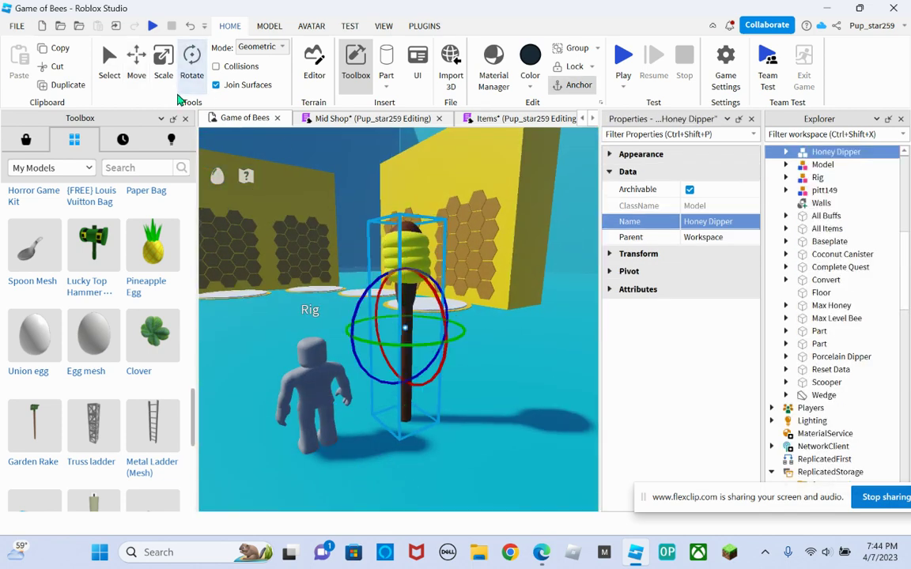
{"action": "left_click", "coordinate": [163, 64]}
{"action": "left_click_drag", "start_coordinate": [408, 202], "coordinate": [412, 287]}
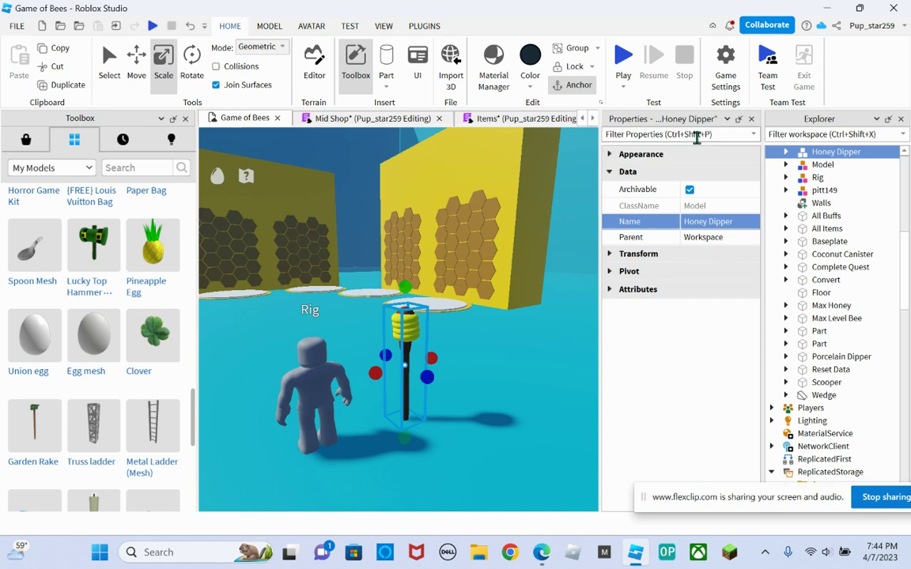
Duplicate the Rake tool from the ReplicatedStorage Tools folder and move the copy into the Workspace
{"action": "scroll", "coordinate": [814, 205], "scroll_direction": "up", "scroll_amount": 1}
{"action": "scroll", "coordinate": [809, 244], "scroll_direction": "down", "scroll_amount": 6}
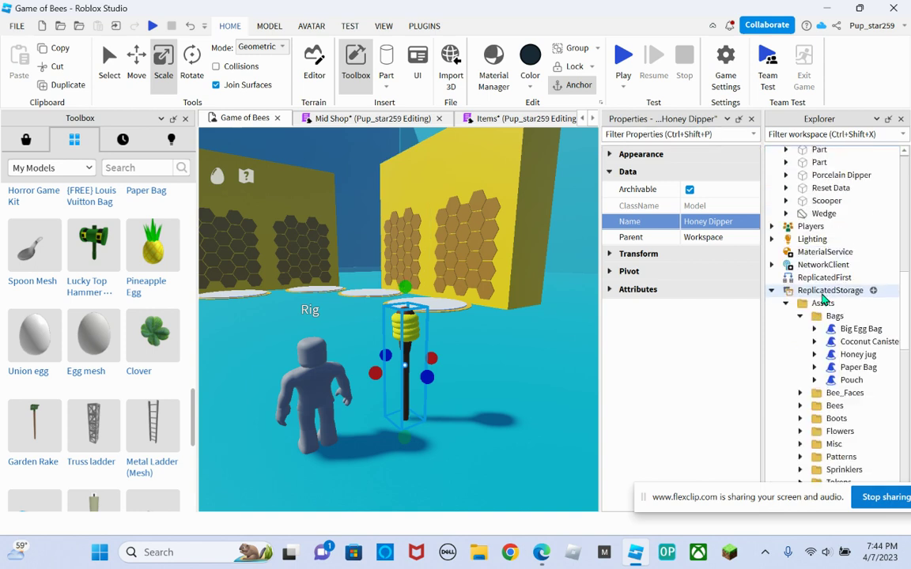
{"action": "scroll", "coordinate": [823, 298], "scroll_direction": "down", "scroll_amount": 7}
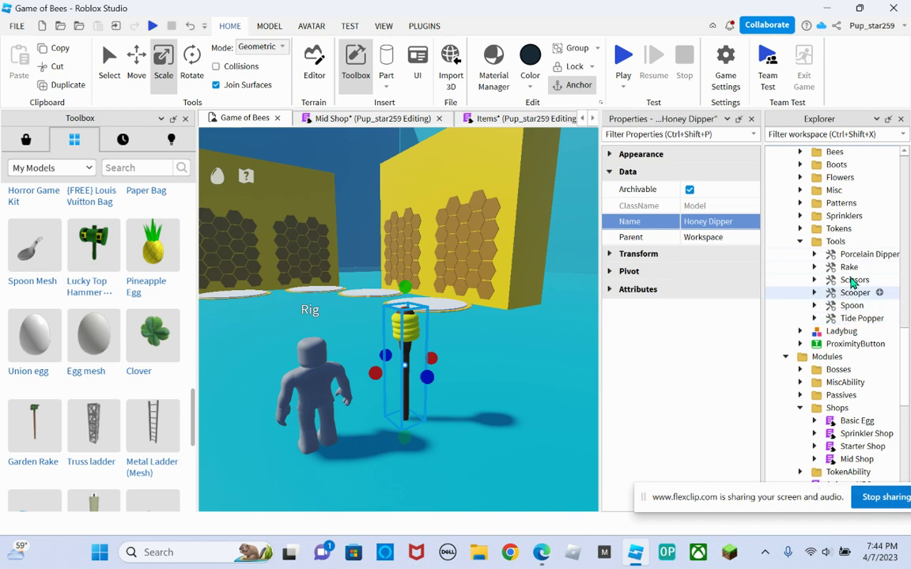
{"action": "left_click", "coordinate": [834, 272]}
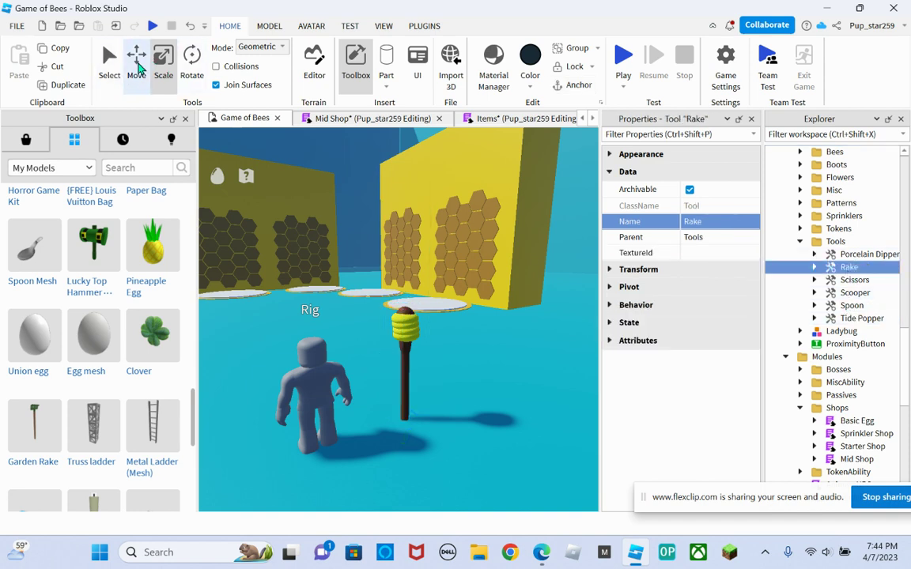
{"action": "left_click", "coordinate": [59, 85]}
{"action": "left_click_drag", "start_coordinate": [860, 197], "coordinate": [819, 151]}
{"action": "key", "text": "f"}
Move the copied Rake tool so it overlaps the Honey Dipper model
{"action": "left_click", "coordinate": [136, 60]}
{"action": "left_click_drag", "start_coordinate": [489, 418], "coordinate": [505, 363]}
{"action": "right_click_drag", "start_coordinate": [504, 364], "coordinate": [535, 372]}
{"action": "key", "text": "a"}
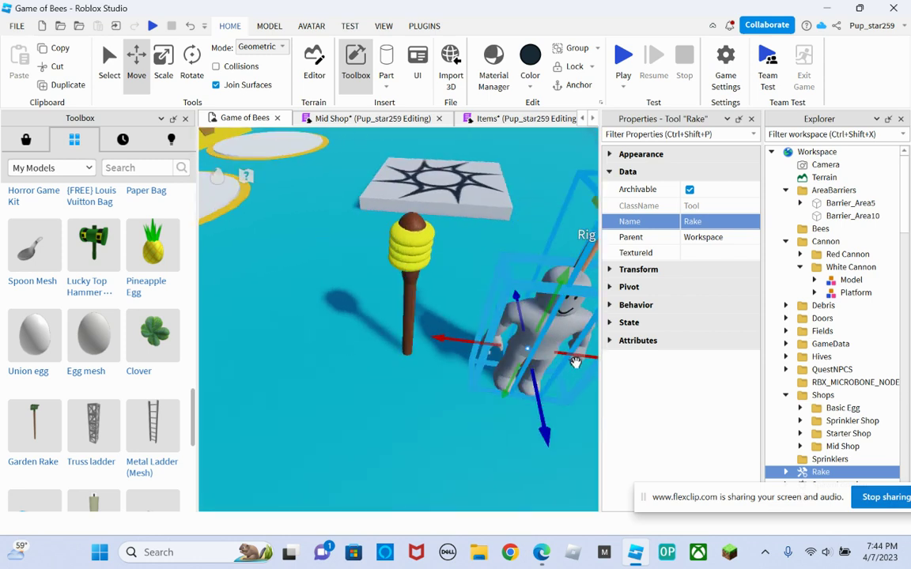
{"action": "key", "text": "d"}
{"action": "left_click_drag", "start_coordinate": [533, 360], "coordinate": [402, 338]}
{"action": "key", "text": "f"}
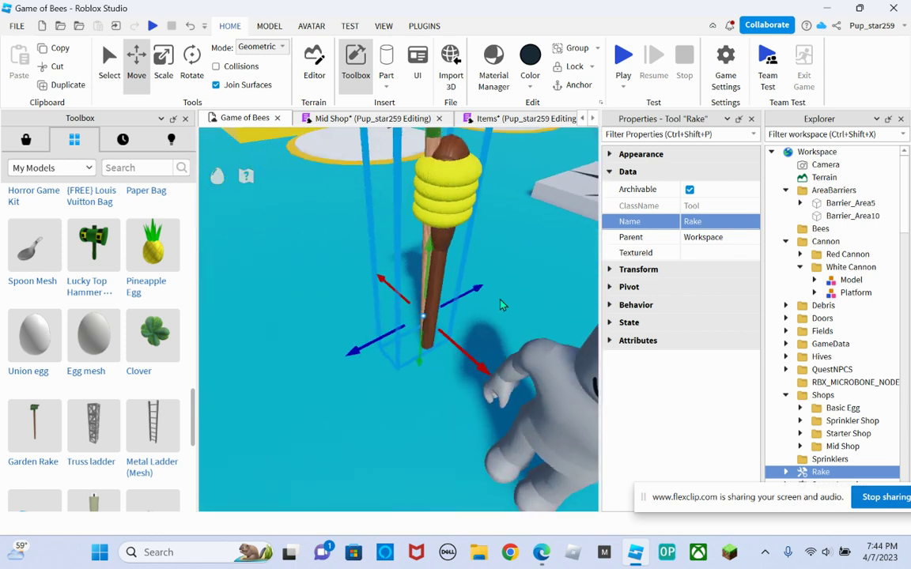
Put the Honey Dipper model inside the copied Rake tool and remove the Rake model from it
{"action": "scroll", "coordinate": [790, 356], "scroll_direction": "down", "scroll_amount": 2}
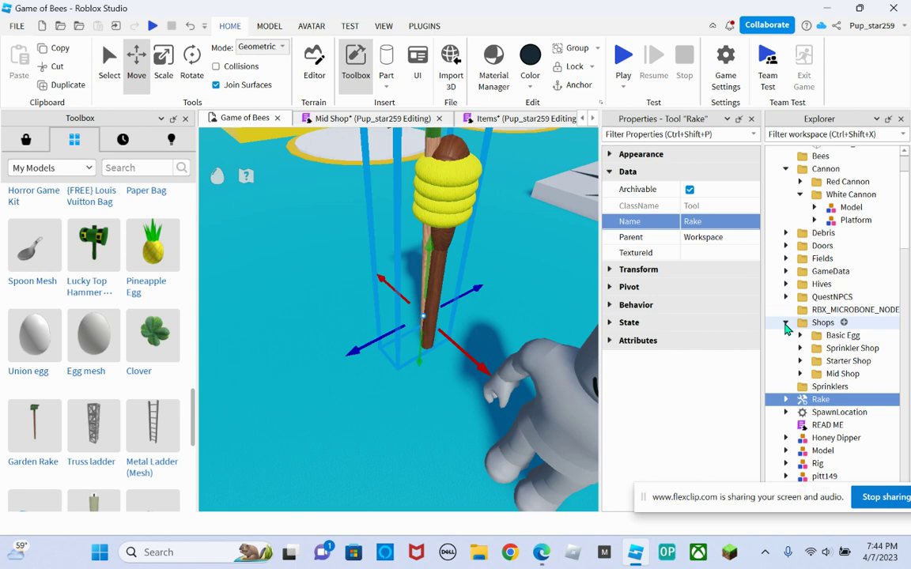
{"action": "left_click", "coordinate": [786, 323]}
{"action": "scroll", "coordinate": [818, 239], "scroll_direction": "down", "scroll_amount": 1}
{"action": "scroll", "coordinate": [818, 240], "scroll_direction": "down", "scroll_amount": 5}
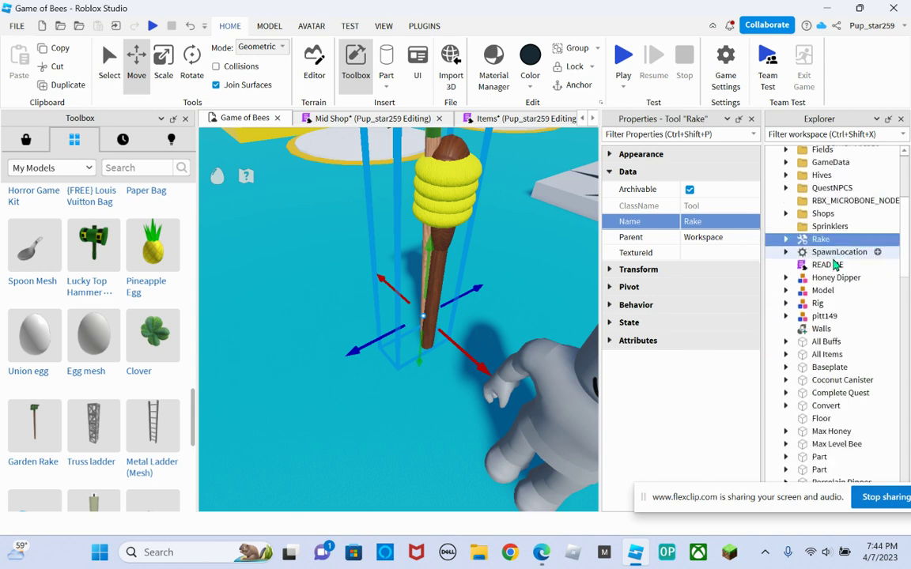
{"action": "scroll", "coordinate": [843, 299], "scroll_direction": "up", "scroll_amount": 6}
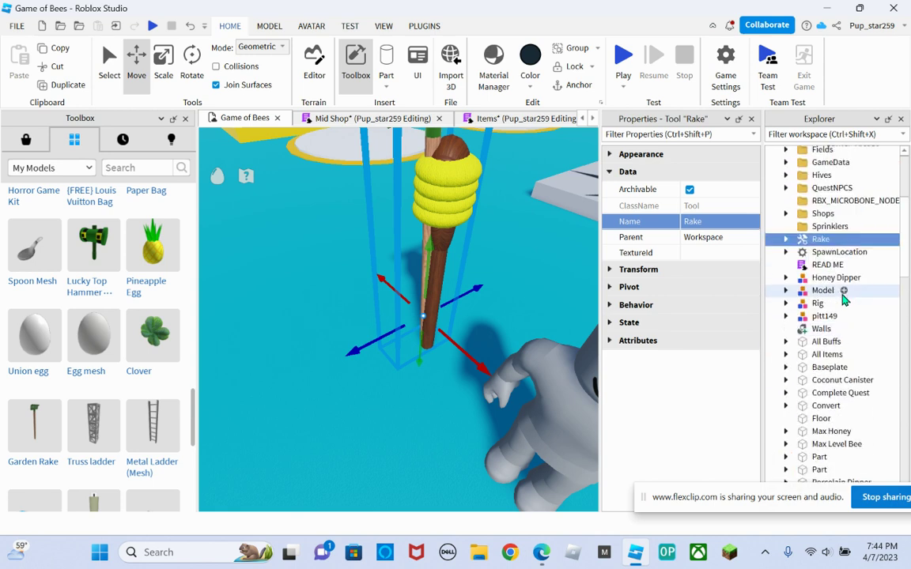
{"action": "scroll", "coordinate": [837, 301], "scroll_direction": "down", "scroll_amount": 2}
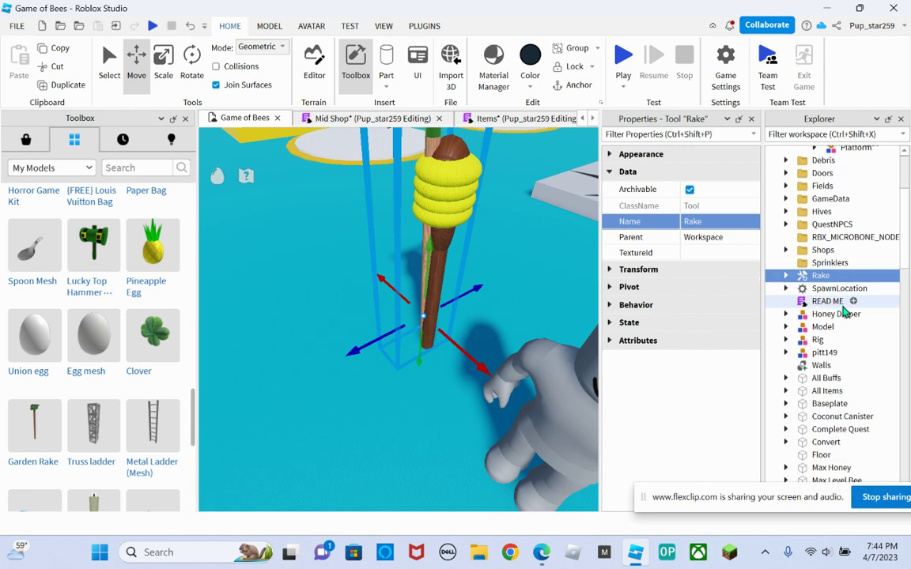
{"action": "left_click_drag", "start_coordinate": [840, 314], "coordinate": [837, 281]}
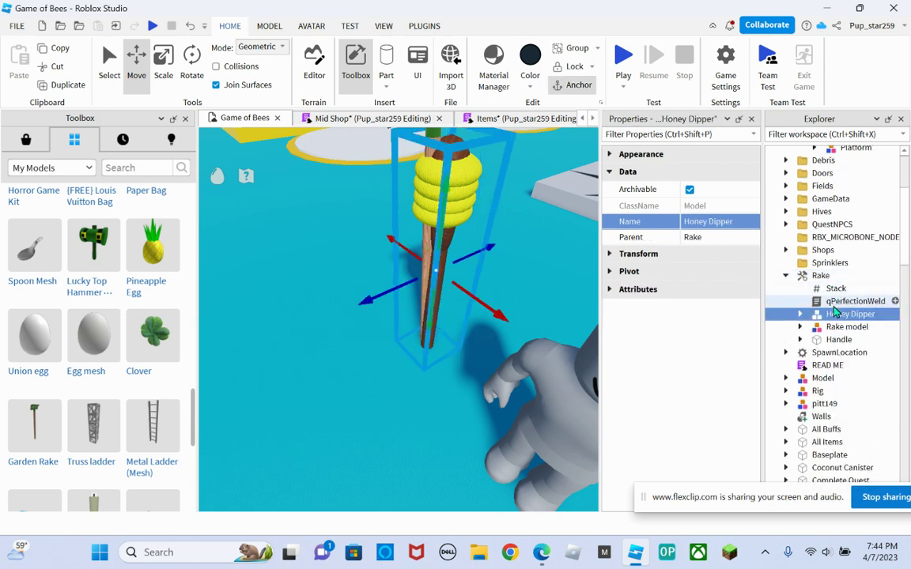
{"action": "left_click", "coordinate": [830, 326]}
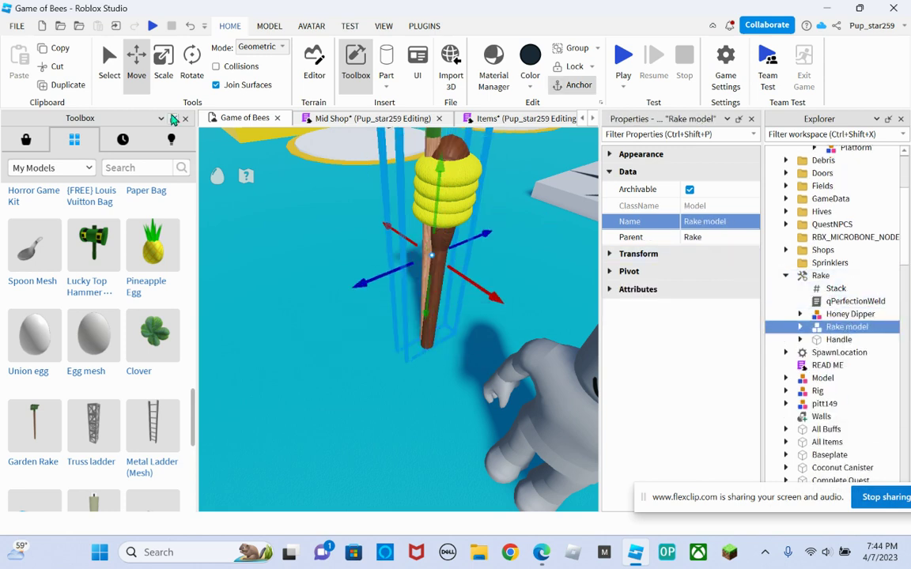
{"action": "left_click", "coordinate": [52, 67]}
Set the move snapping to 0 studs and align the tool's Handle part with the Honey Dipper's stick
{"action": "left_click", "coordinate": [269, 26]}
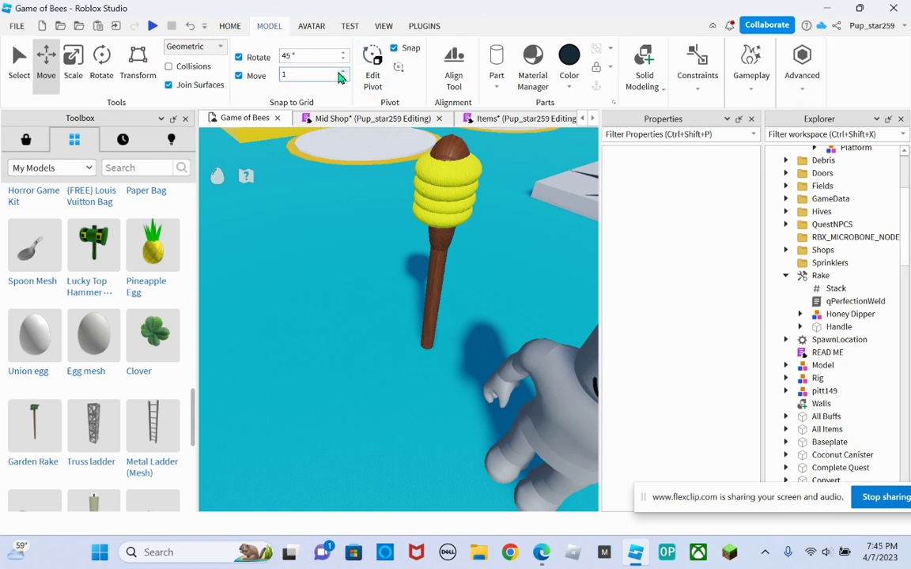
{"action": "left_click", "coordinate": [839, 327]}
{"action": "left_click_drag", "start_coordinate": [456, 350], "coordinate": [456, 350]}
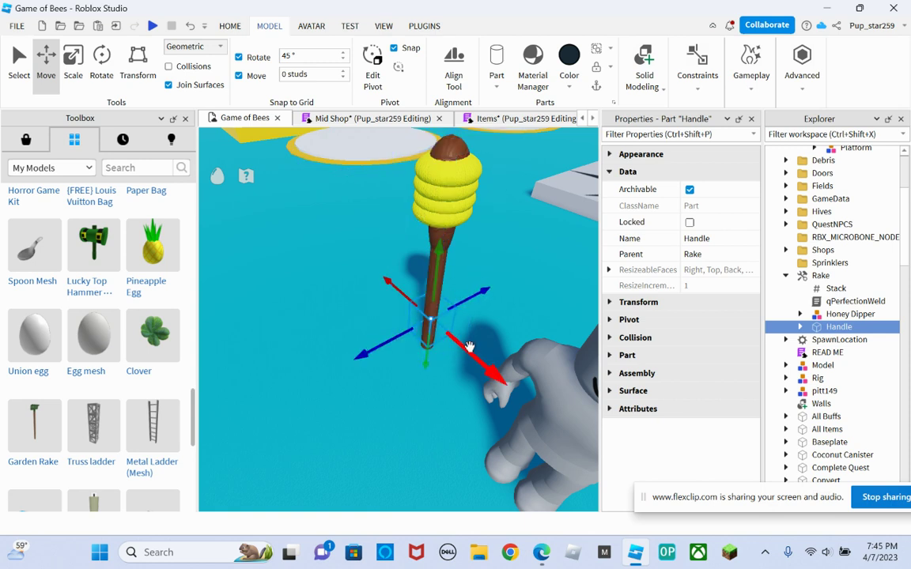
{"action": "left_click_drag", "start_coordinate": [469, 350], "coordinate": [450, 348]}
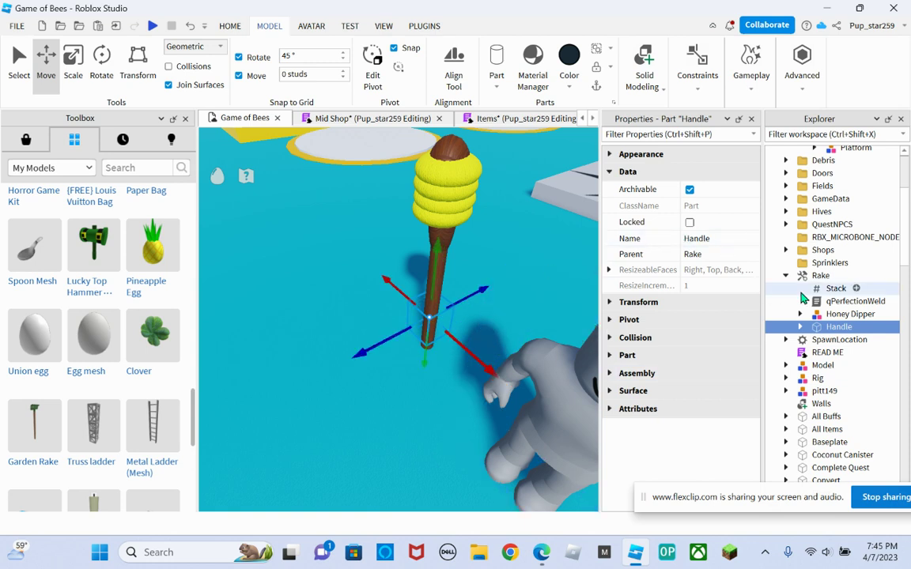
Rename the copied Rake tool as Honey Dipper, using the name of the model inside it
{"action": "left_click", "coordinate": [850, 314]}
{"action": "left_click", "coordinate": [696, 222]}
{"action": "key", "text": "ctrl+c"}
{"action": "left_click", "coordinate": [814, 275]}
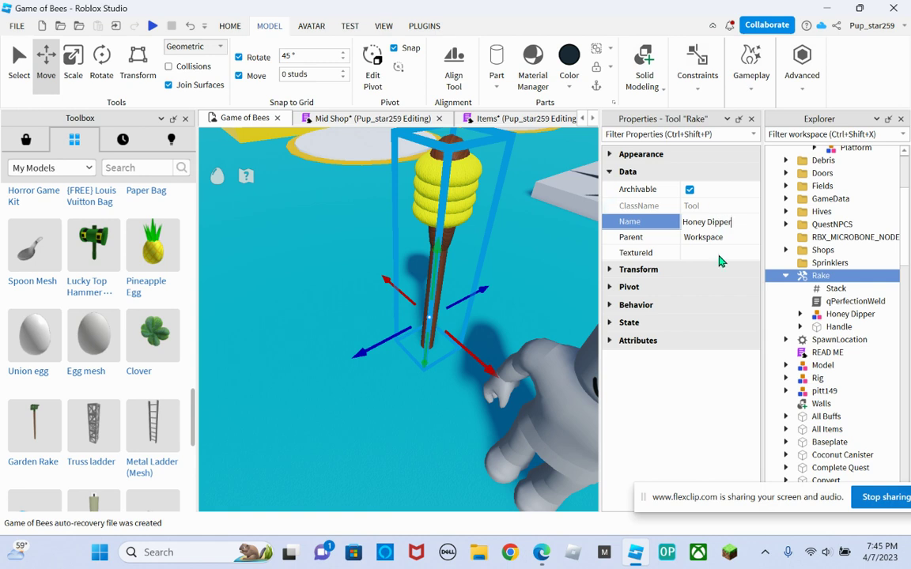
{"action": "key", "text": "Return"}
{"action": "left_click", "coordinate": [522, 231]}
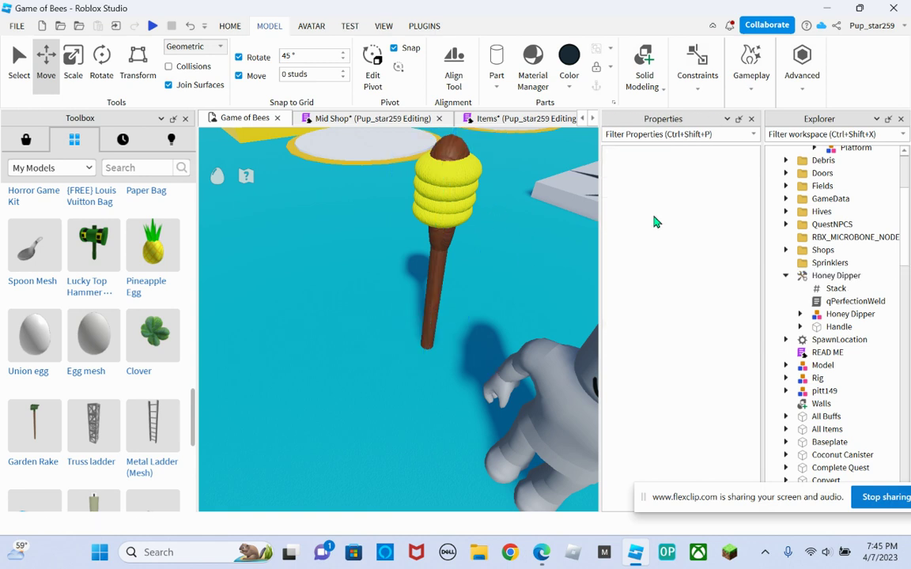
Move the Honey Dipper tool from the Workspace into the Tools folder in ReplicatedStorage
{"action": "left_click", "coordinate": [785, 276]}
{"action": "left_click_drag", "start_coordinate": [830, 275], "coordinate": [852, 357]}
{"action": "right_click_drag", "start_coordinate": [496, 202], "coordinate": [553, 233]}
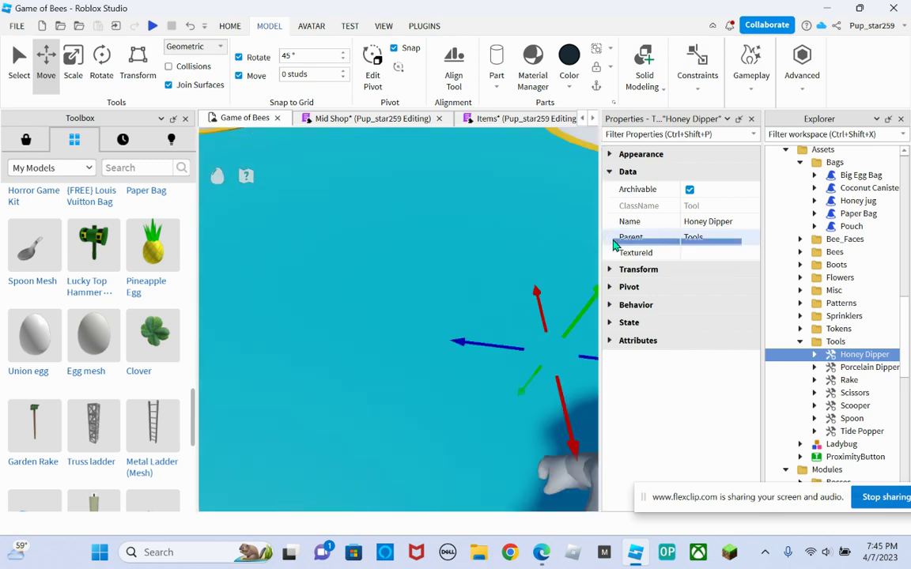
{"action": "right_click", "coordinate": [634, 238]}
{"action": "left_click", "coordinate": [464, 238]}
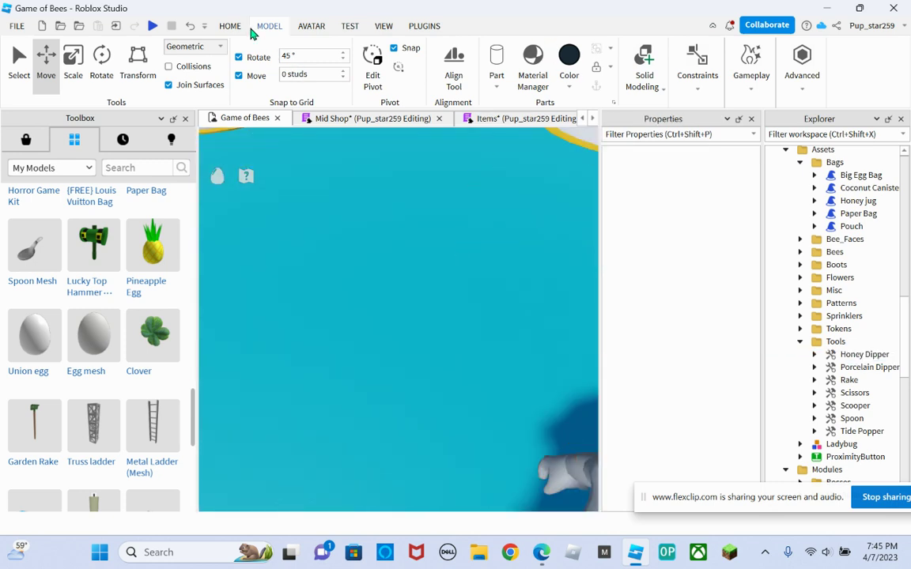
Insert a block part into the Workspace and set its size to 5, 5, 5
{"action": "left_click", "coordinate": [497, 85]}
{"action": "left_click", "coordinate": [510, 108]}
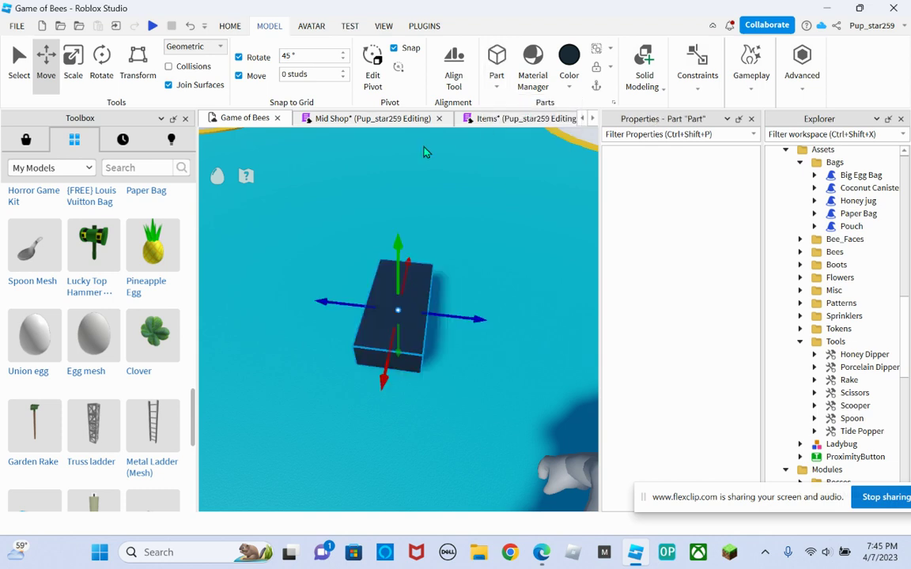
{"action": "left_click", "coordinate": [609, 305]}
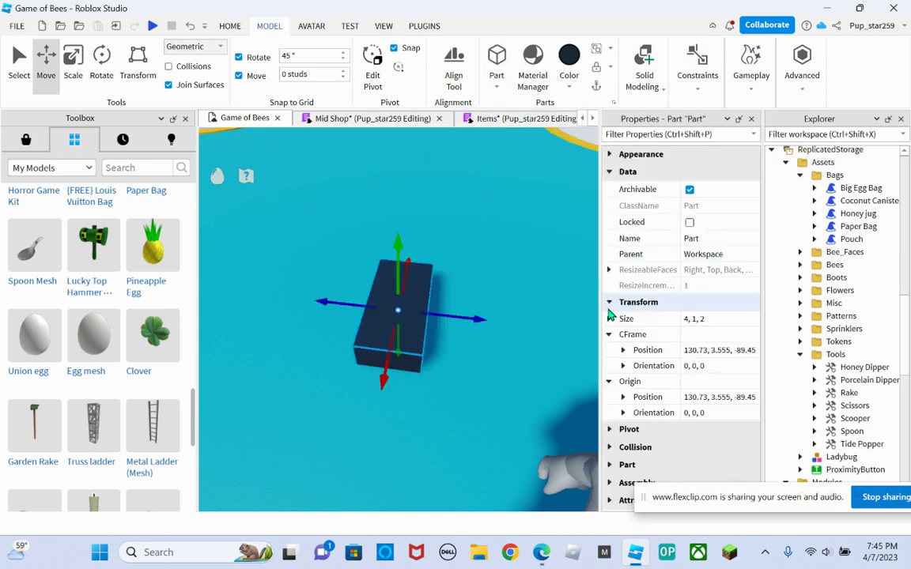
{"action": "left_click", "coordinate": [718, 319]}
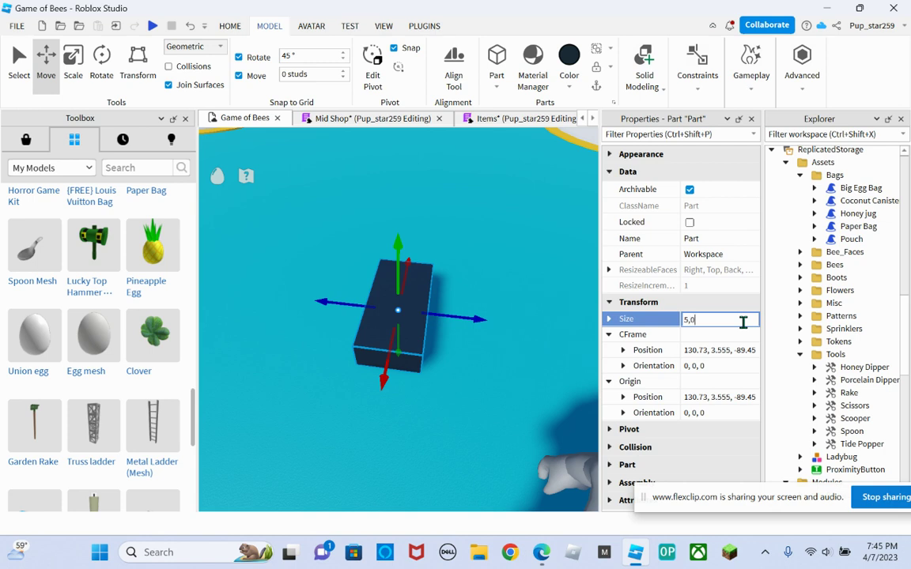
{"action": "key", "text": "Return"}
{"action": "right_click_drag", "start_coordinate": [432, 262], "coordinate": [432, 264]}
{"action": "right_click_drag", "start_coordinate": [490, 270], "coordinate": [490, 271]}
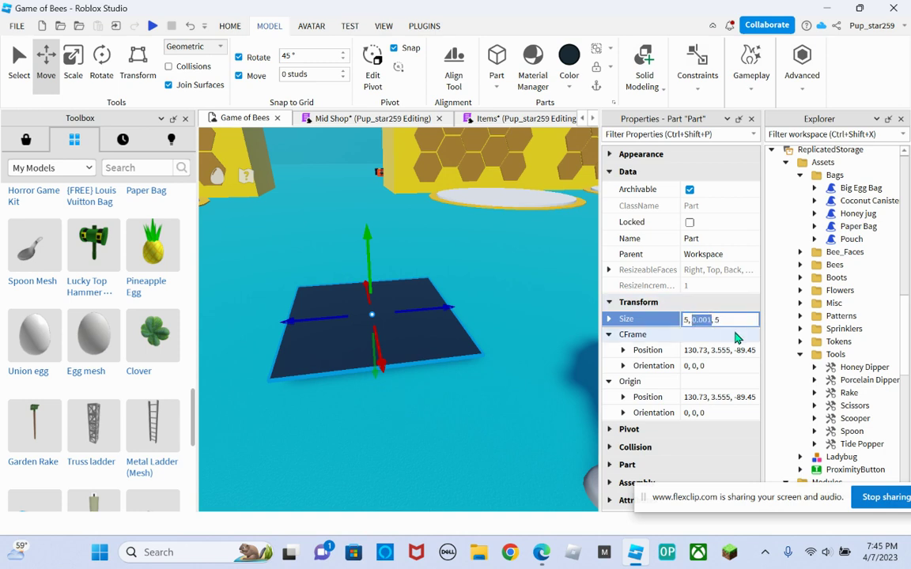
{"action": "key", "text": "Return"}
Raise the block about 2 studs and shift it slightly toward the rig
{"action": "right_click_drag", "start_coordinate": [346, 207], "coordinate": [559, 210]}
{"action": "scroll", "coordinate": [559, 210], "scroll_direction": "down", "scroll_amount": 3}
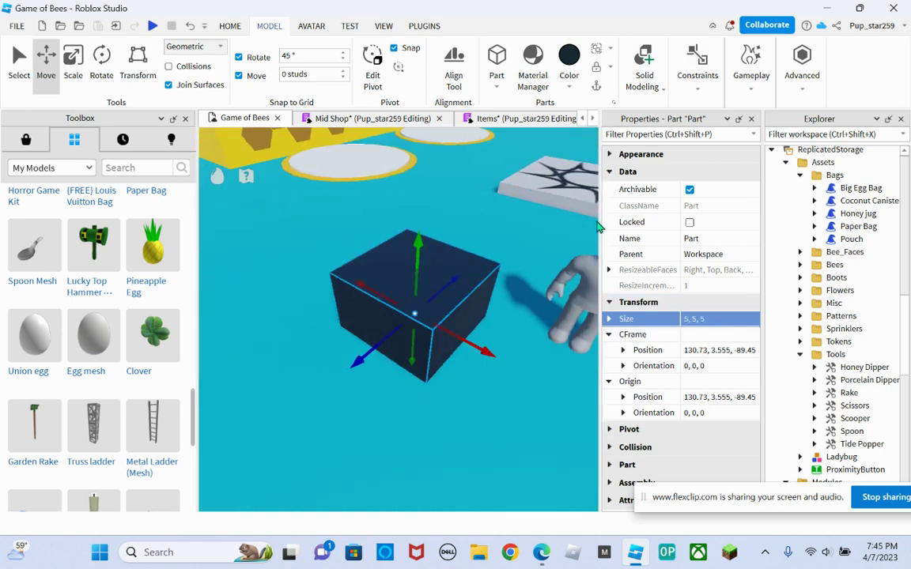
{"action": "left_click_drag", "start_coordinate": [476, 310], "coordinate": [472, 312]}
Enlarge the block to a size of 8, 5, 8, shifting it beside the rig
{"action": "left_click", "coordinate": [706, 318]}
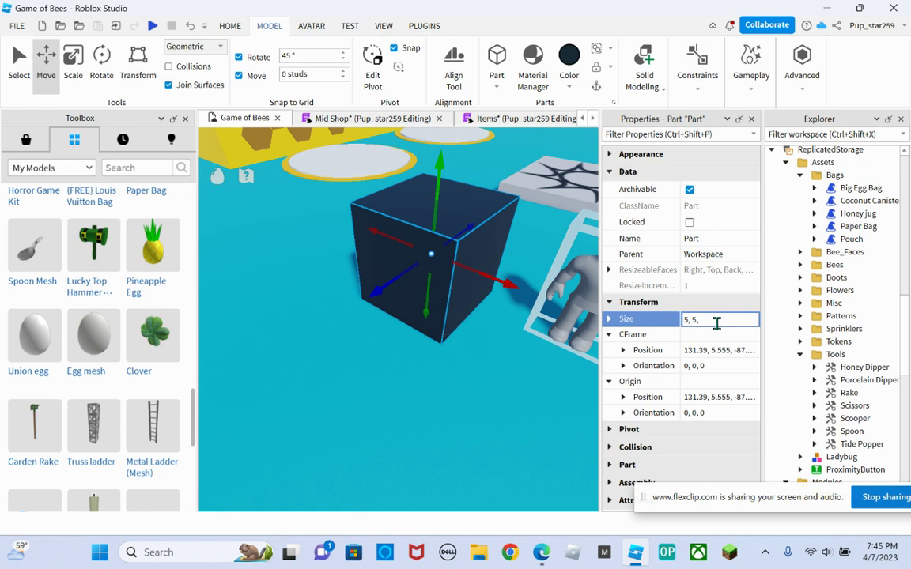
{"action": "type", "text": "7"}
{"action": "left_click", "coordinate": [687, 320]}
{"action": "key", "text": "BackSpace"}
{"action": "right_click_drag", "start_coordinate": [531, 303], "coordinate": [492, 294]}
{"action": "left_click_drag", "start_coordinate": [466, 334], "coordinate": [464, 295]}
{"action": "key", "text": "w"}
{"action": "right_click_drag", "start_coordinate": [464, 295], "coordinate": [475, 338]}
{"action": "key", "text": "s"}
{"action": "scroll", "coordinate": [515, 305], "scroll_direction": "down", "scroll_amount": 3}
{"action": "key", "text": "s"}
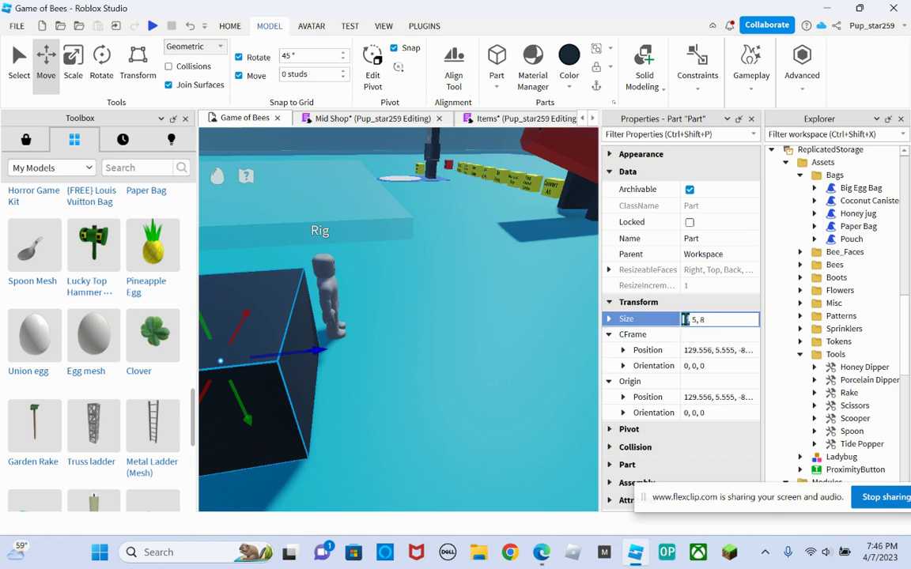
{"action": "key", "text": "s"}
Reposition the enlarged block on the open ground beside the rig
{"action": "right_click_drag", "start_coordinate": [410, 317], "coordinate": [380, 371]}
{"action": "left_click_drag", "start_coordinate": [380, 372], "coordinate": [541, 340]}
{"action": "right_click_drag", "start_coordinate": [541, 340], "coordinate": [541, 340]}
{"action": "key", "text": "s"}
{"action": "right_click_drag", "start_coordinate": [680, 227], "coordinate": [581, 178]}
{"action": "key", "text": "w"}
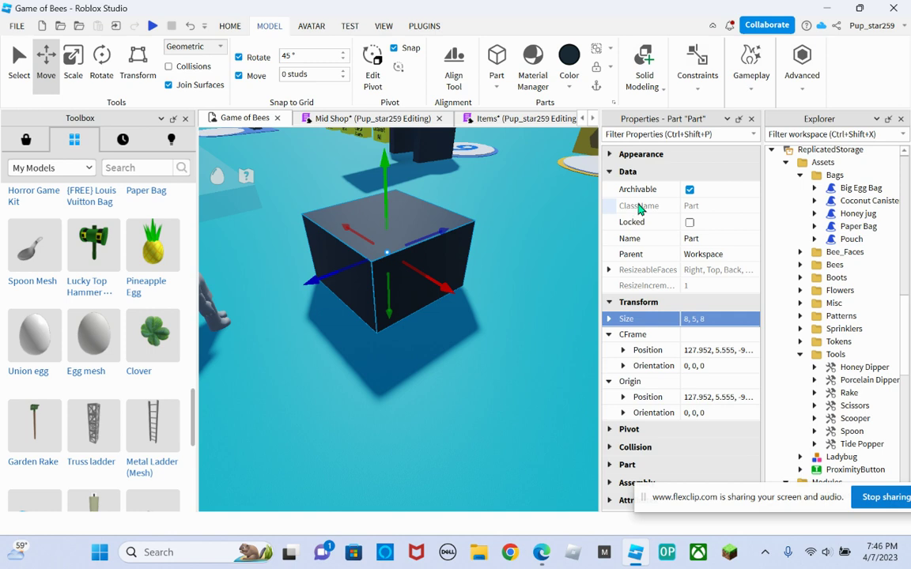
Rename the block to Honey Dipper and set its Transparency to 1
{"action": "left_click", "coordinate": [699, 239]}
{"action": "key", "text": "ctrl+v"}
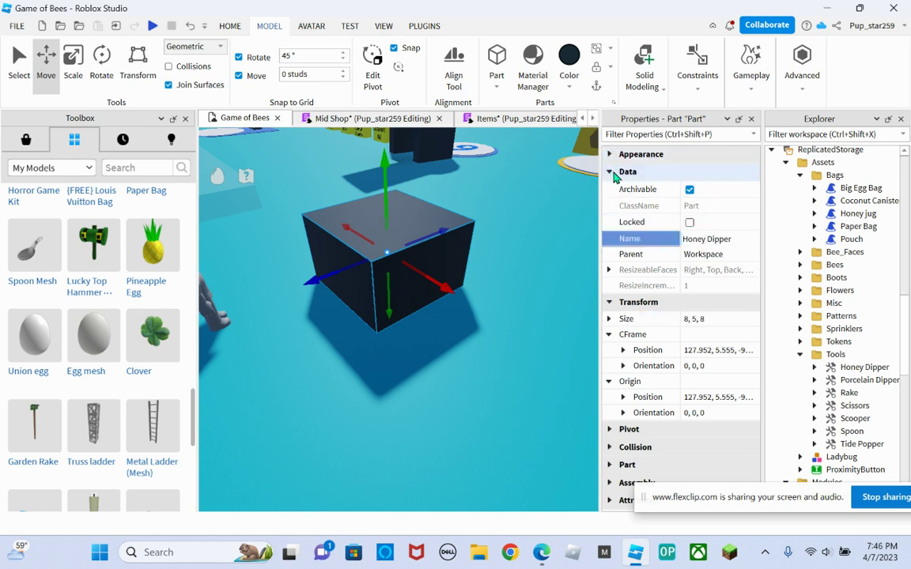
{"action": "left_click", "coordinate": [610, 171]}
{"action": "left_click", "coordinate": [610, 154]}
{"action": "left_click", "coordinate": [712, 250]}
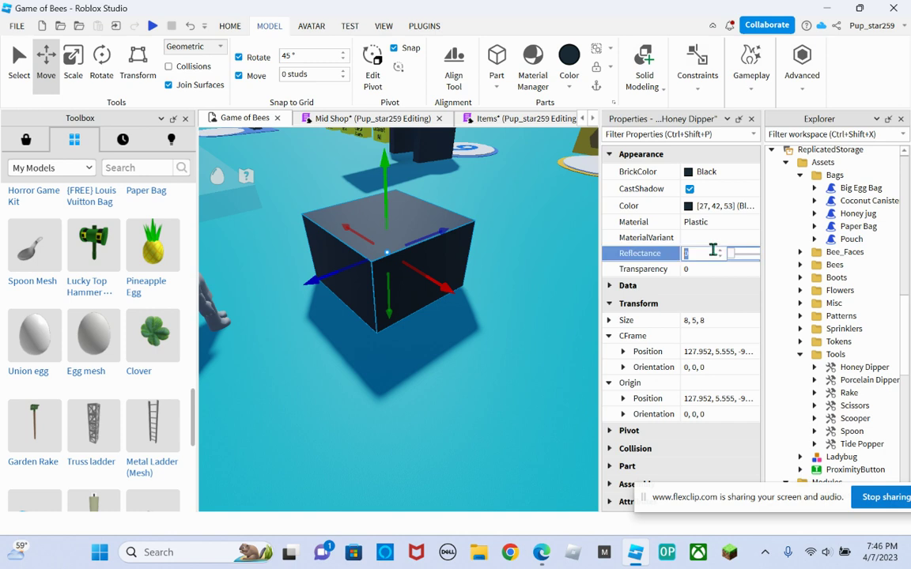
{"action": "left_click", "coordinate": [702, 272]}
{"action": "type", "text": "1"}
{"action": "key", "text": "Return"}
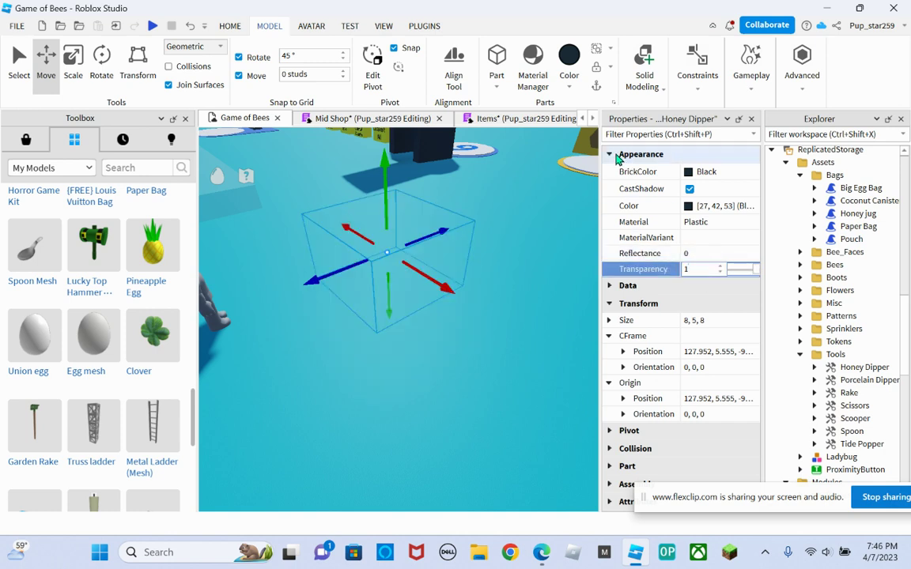
Move the Honey Dipper block into the Patterns folder under Assets in ReplicatedStorage, and collapse the Patterns and Bags folders
{"action": "left_click", "coordinate": [609, 154]}
{"action": "left_click", "coordinate": [609, 190]}
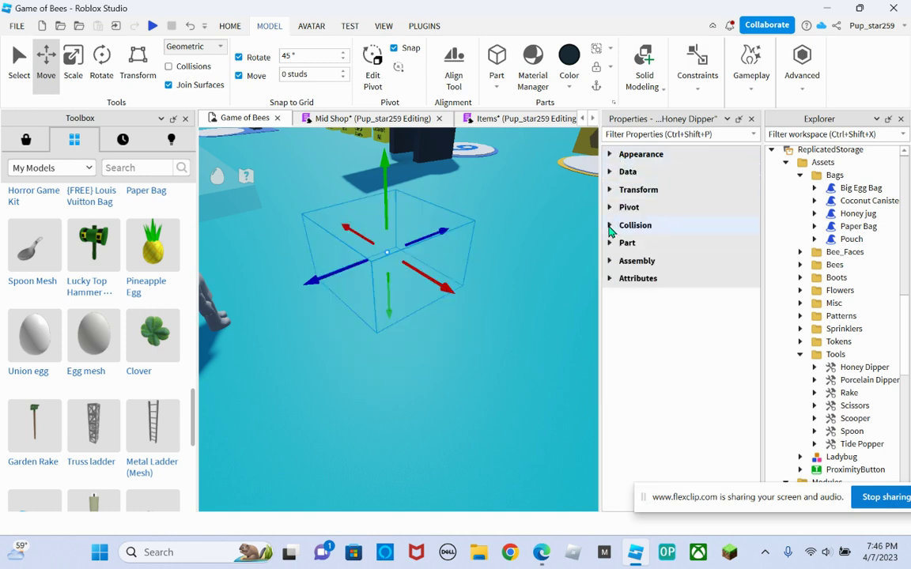
{"action": "left_click", "coordinate": [609, 226]}
{"action": "left_click", "coordinate": [609, 226]}
{"action": "scroll", "coordinate": [846, 229], "scroll_direction": "up", "scroll_amount": 5}
{"action": "left_click_drag", "start_coordinate": [840, 212], "coordinate": [797, 338]}
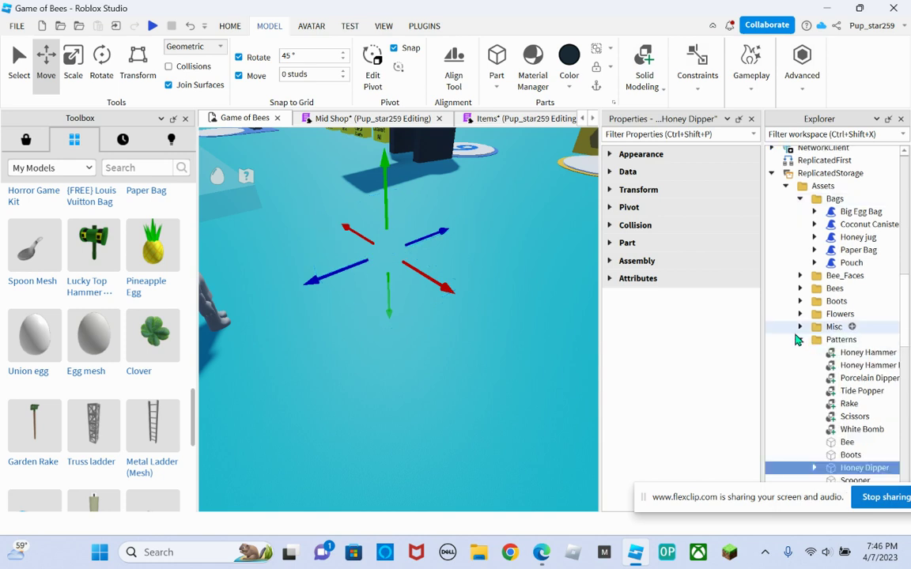
{"action": "left_click", "coordinate": [799, 339]}
{"action": "left_click", "coordinate": [801, 200]}
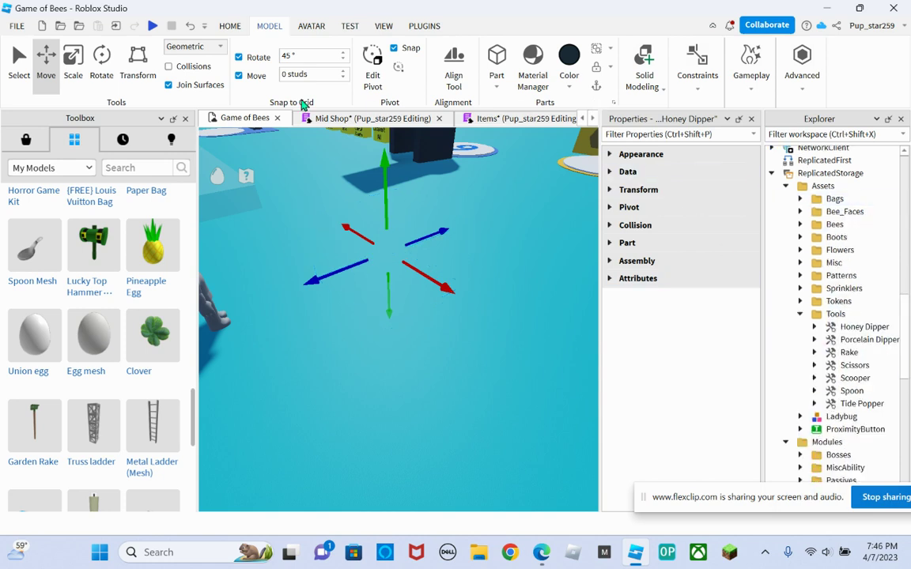
Start a play test and walk the character across the map onto the shop's wooden floor
{"action": "left_click", "coordinate": [228, 27]}
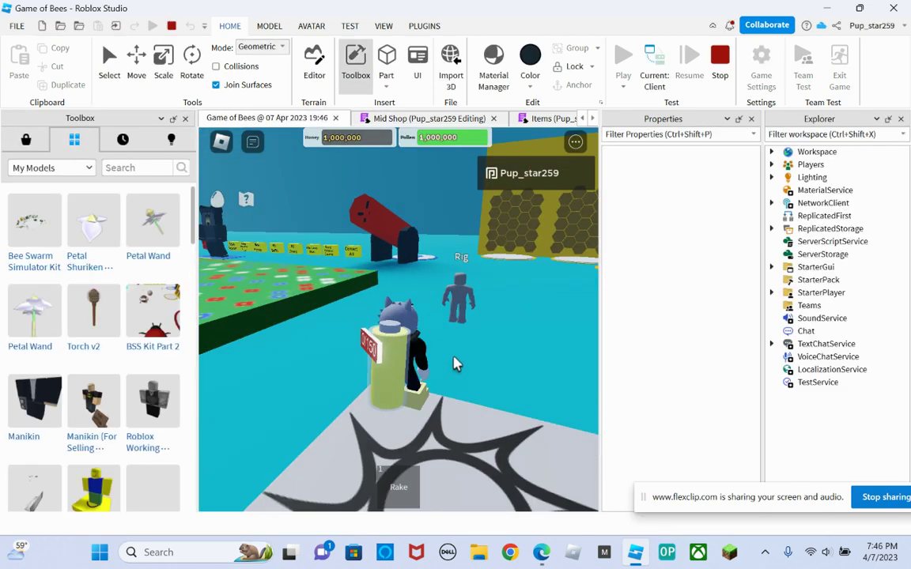
{"action": "key", "text": "w"}
{"action": "mouse_move", "coordinate": [455, 360]}
{"action": "right_mouse_down"}
{"action": "mouse_move", "coordinate": [473, 384]}
{"action": "mouse_move", "coordinate": [465, 375]}
{"action": "right_mouse_up"}
{"action": "key", "text": "w"}
{"action": "key", "text": "w"}
{"action": "key", "text": "w"}
{"action": "key", "text": "w"}
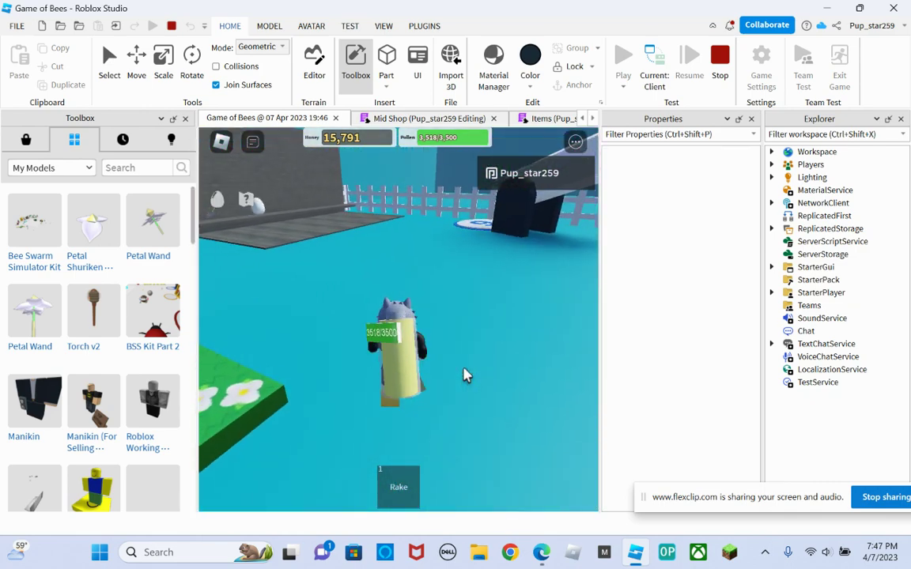
{"action": "key", "text": "w"}
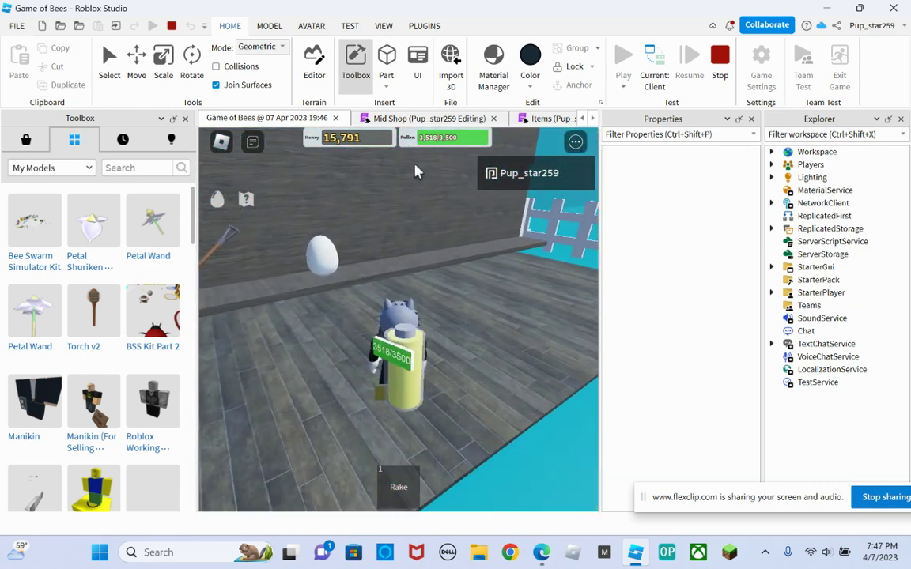
Open the shop in the play test, browse its items, and leave the shop
{"action": "key", "text": "e"}
{"action": "left_click", "coordinate": [449, 456]}
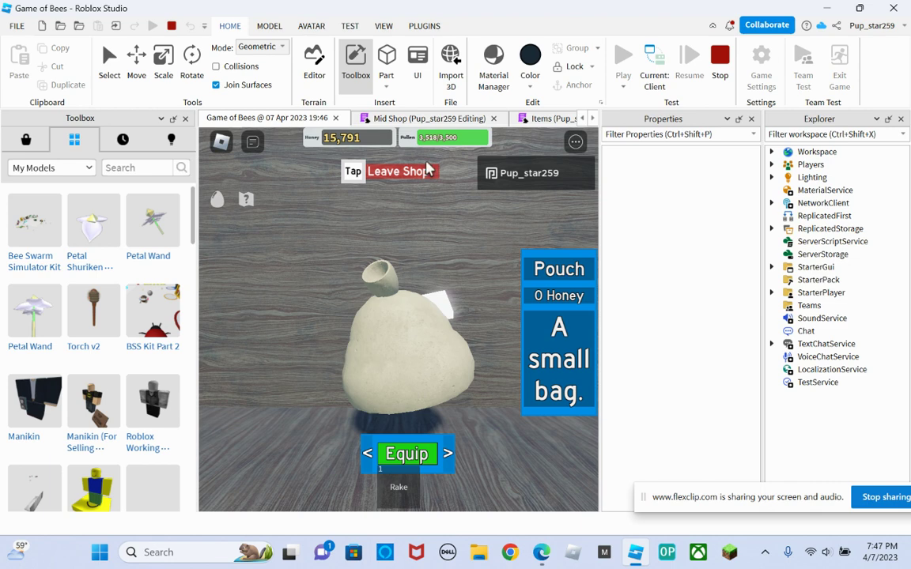
{"action": "left_click", "coordinate": [402, 172]}
{"action": "key", "text": "s"}
{"action": "key", "text": "a"}
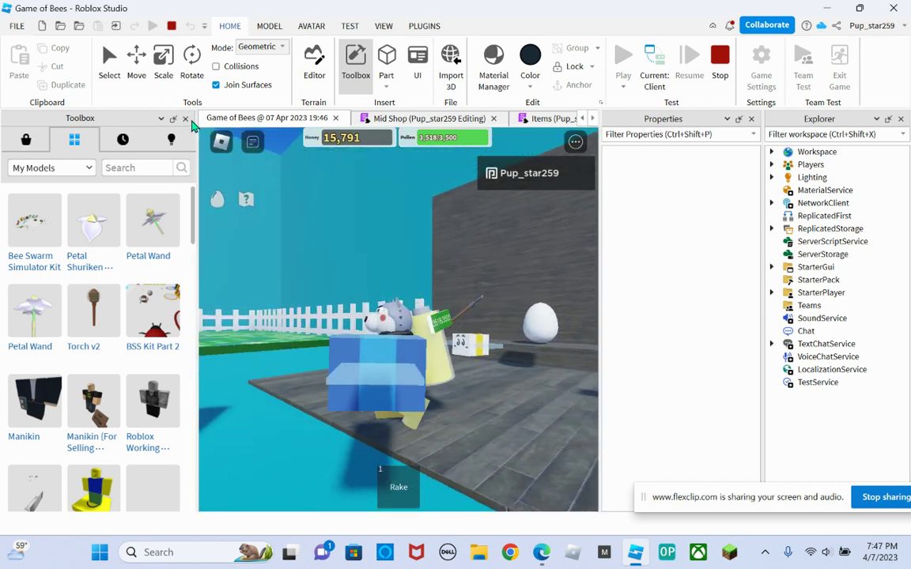
Close the Toolbox, walk the character back to the egg on the shop counter, and stop the play test
{"action": "left_click", "coordinate": [186, 117]}
{"action": "key", "text": "d"}
{"action": "left_click", "coordinate": [722, 65]}
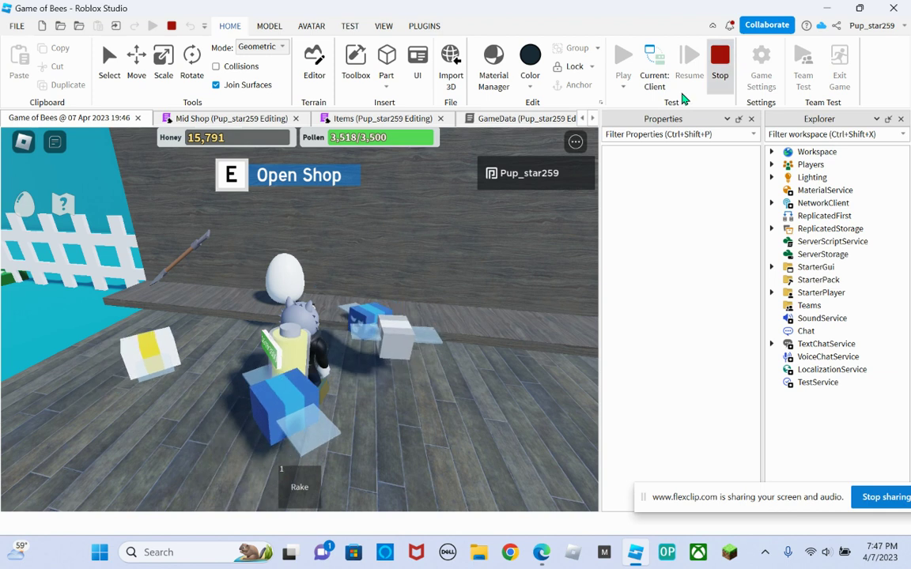